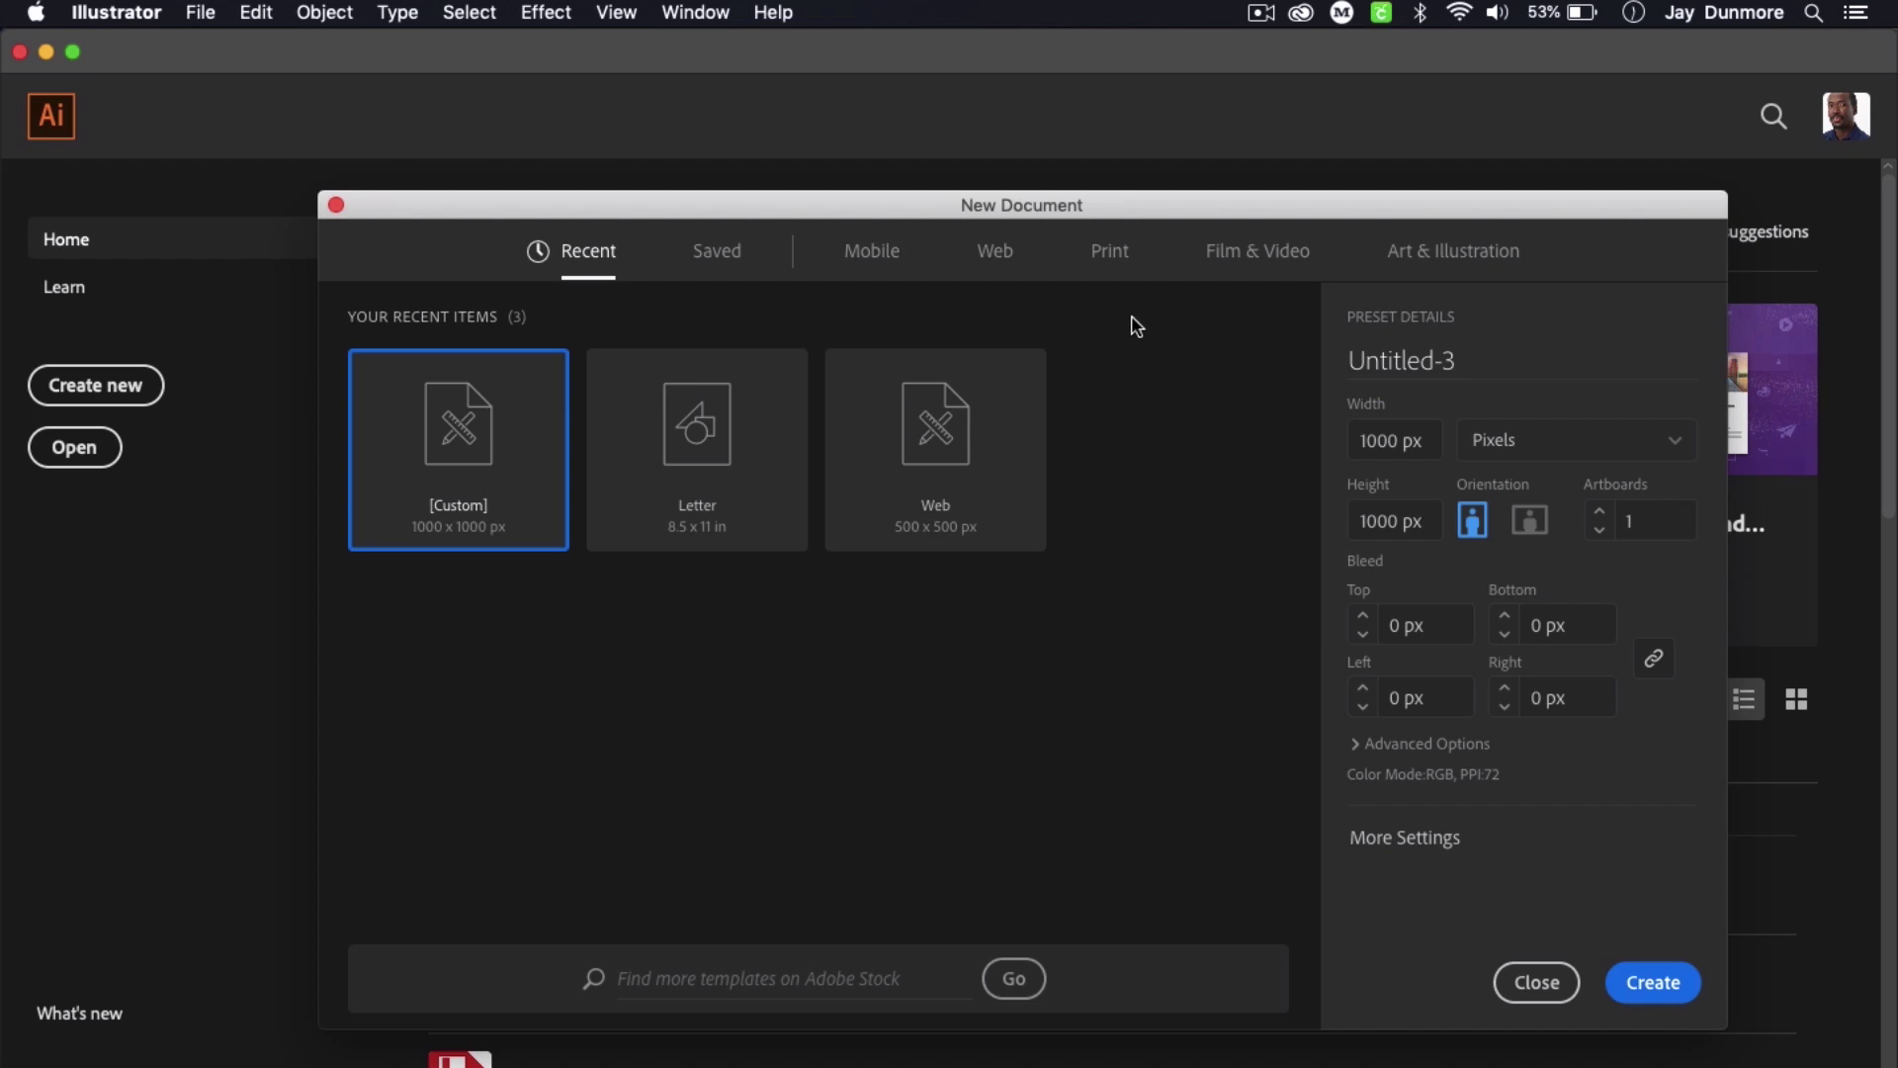
# Step: Create a new web document with a 1000 x 1000 px artboard
pyautogui.click(1003, 253)
pyautogui.doubleClick(1399, 441)
pyautogui.write('1000')
pyautogui.doubleClick(1404, 526)
pyautogui.write('1000')
pyautogui.click(1661, 986)
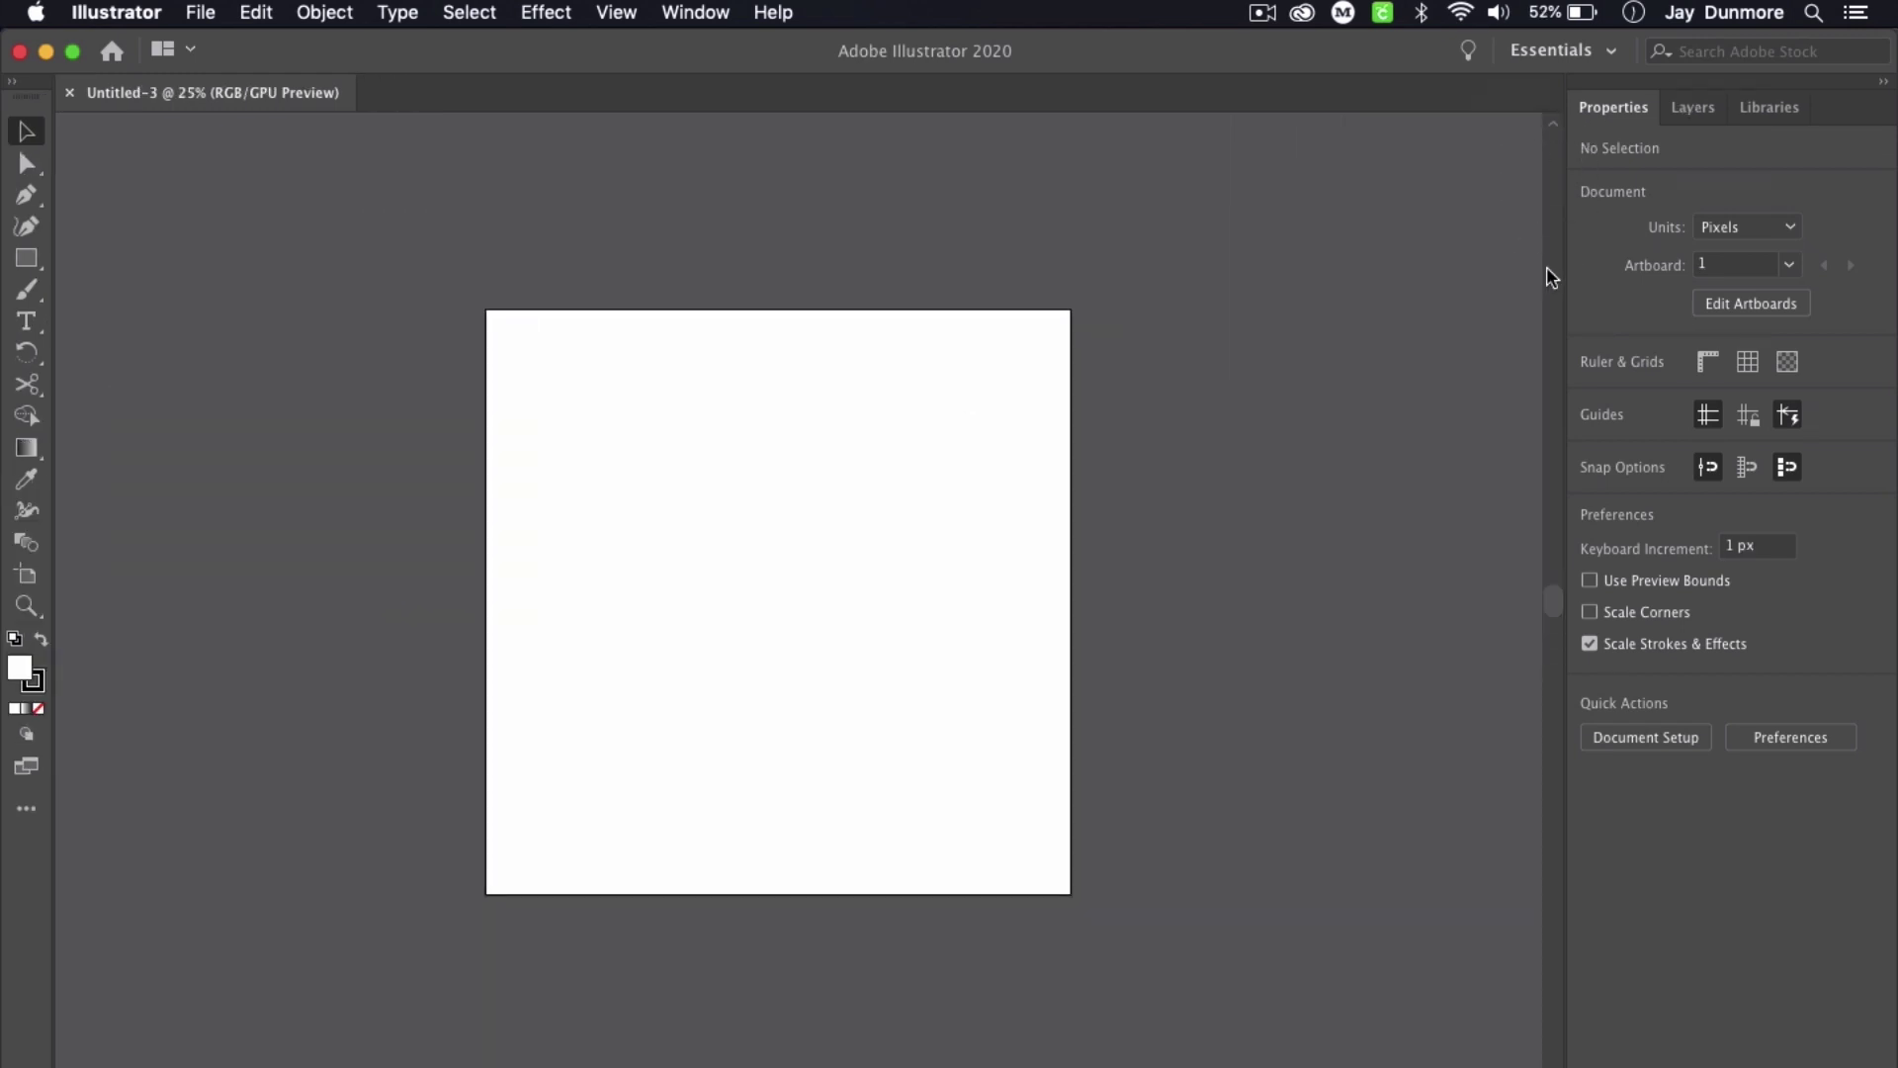
# Step: Show the Pathfinder panel and place it beside the artboard's upper right corner
pyautogui.click(684, 8)
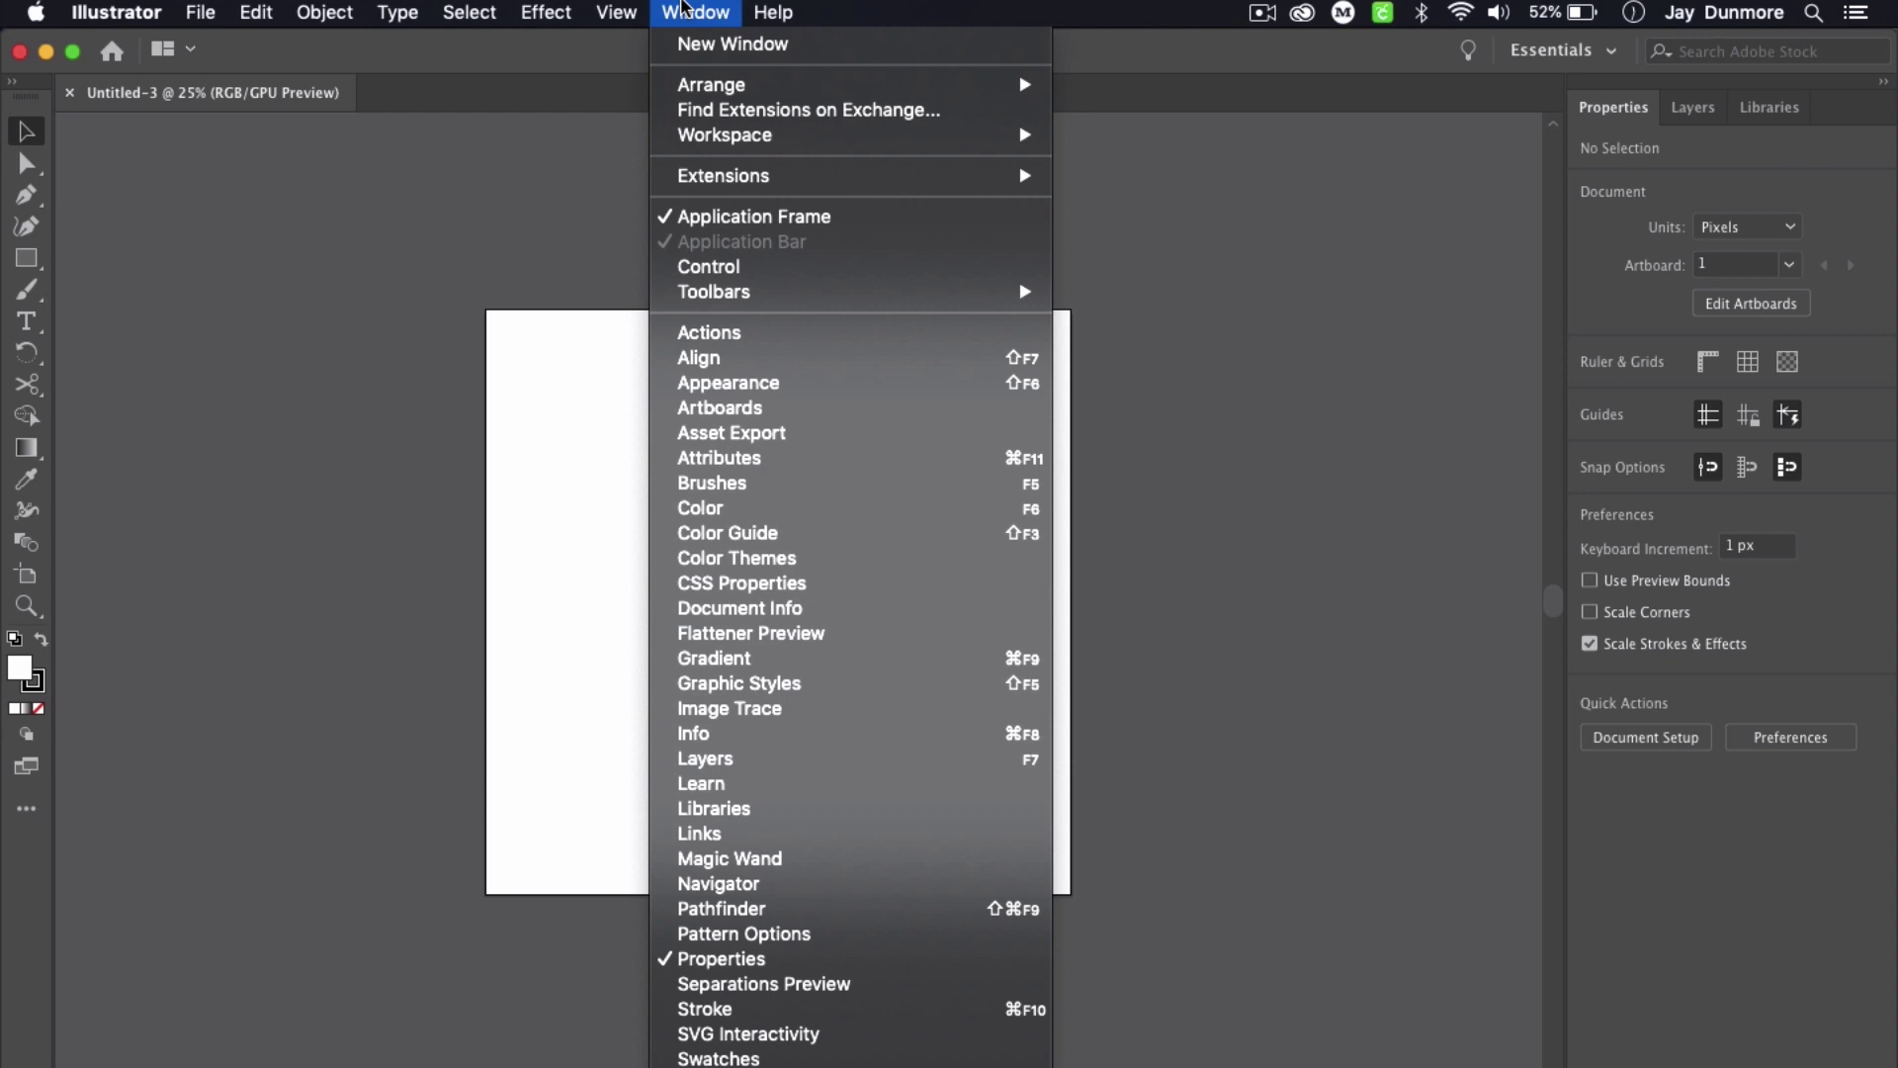
pyautogui.click(878, 905)
pyautogui.moveTo(375, 912); pyautogui.dragTo(1403, 148)
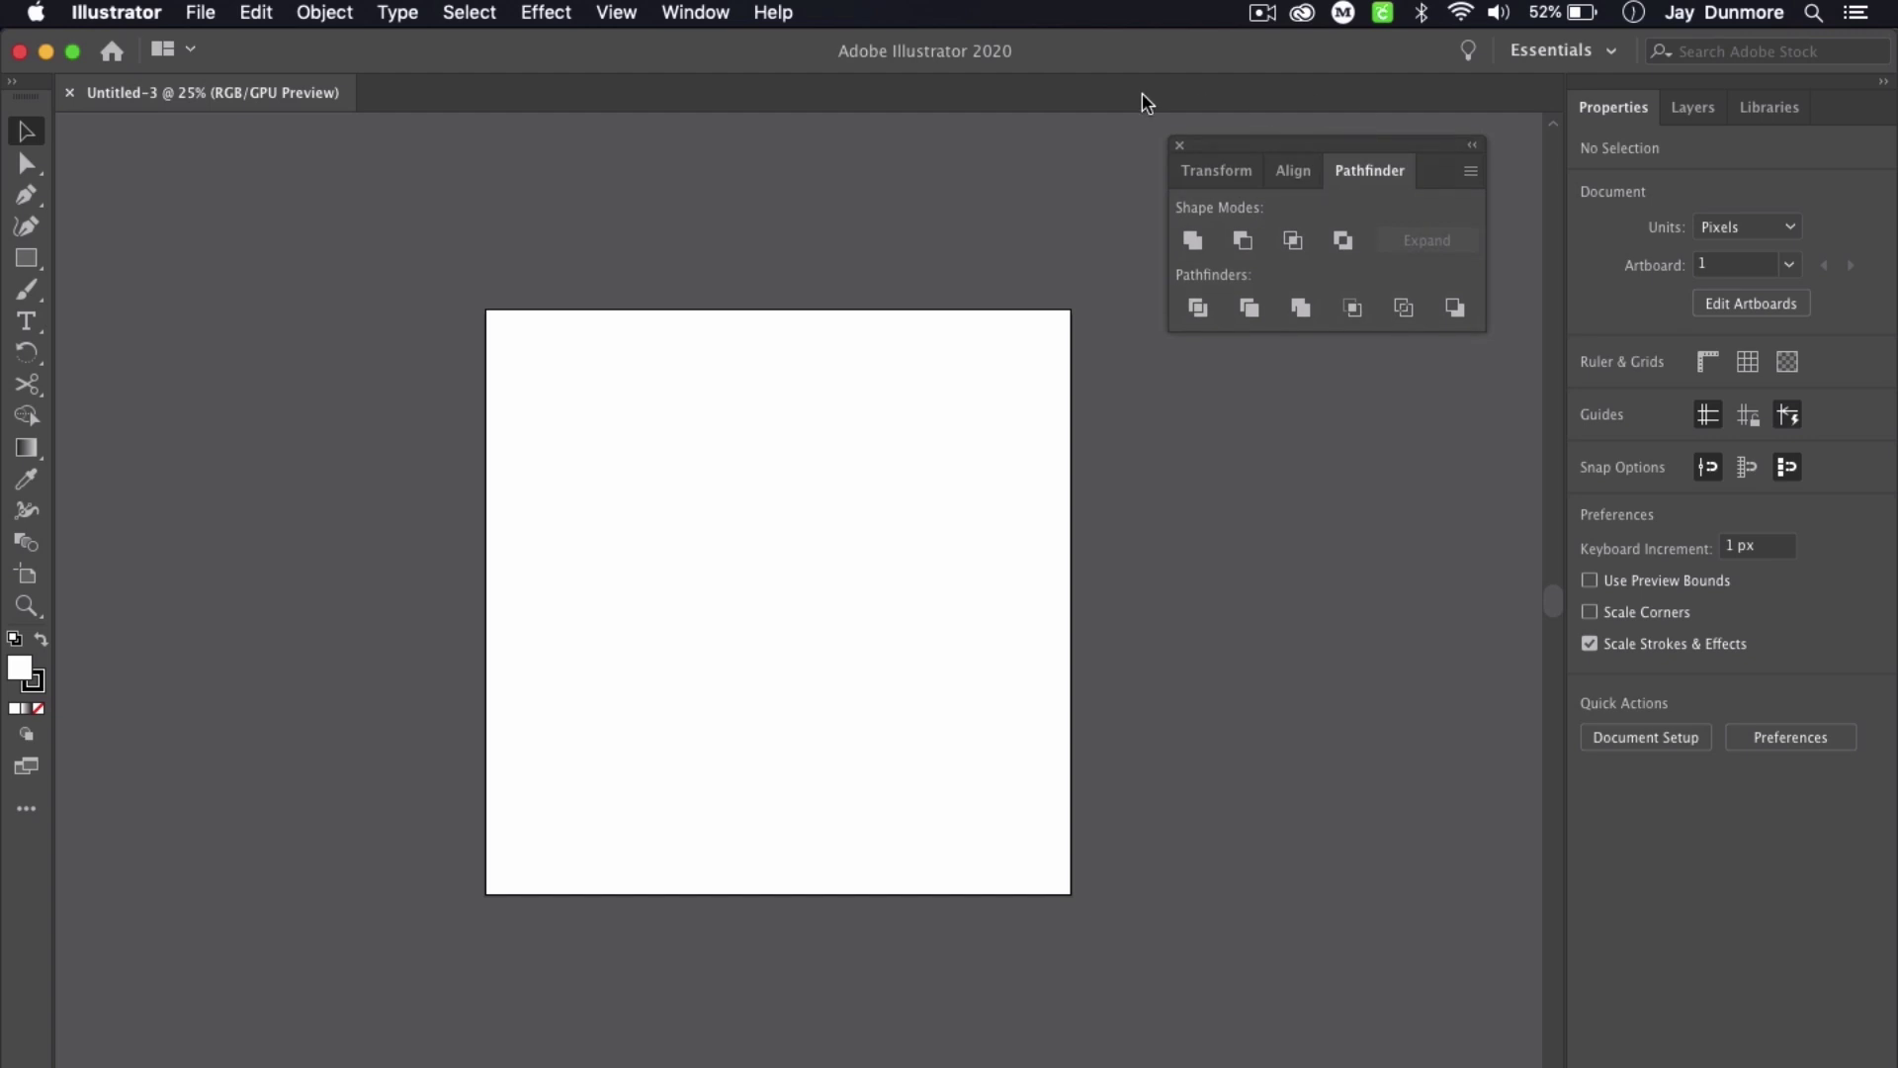
# Step: Undock the Layers panel, line it up directly beneath the Pathfinder panel, and bring the document properties back into view
pyautogui.click(695, 12)
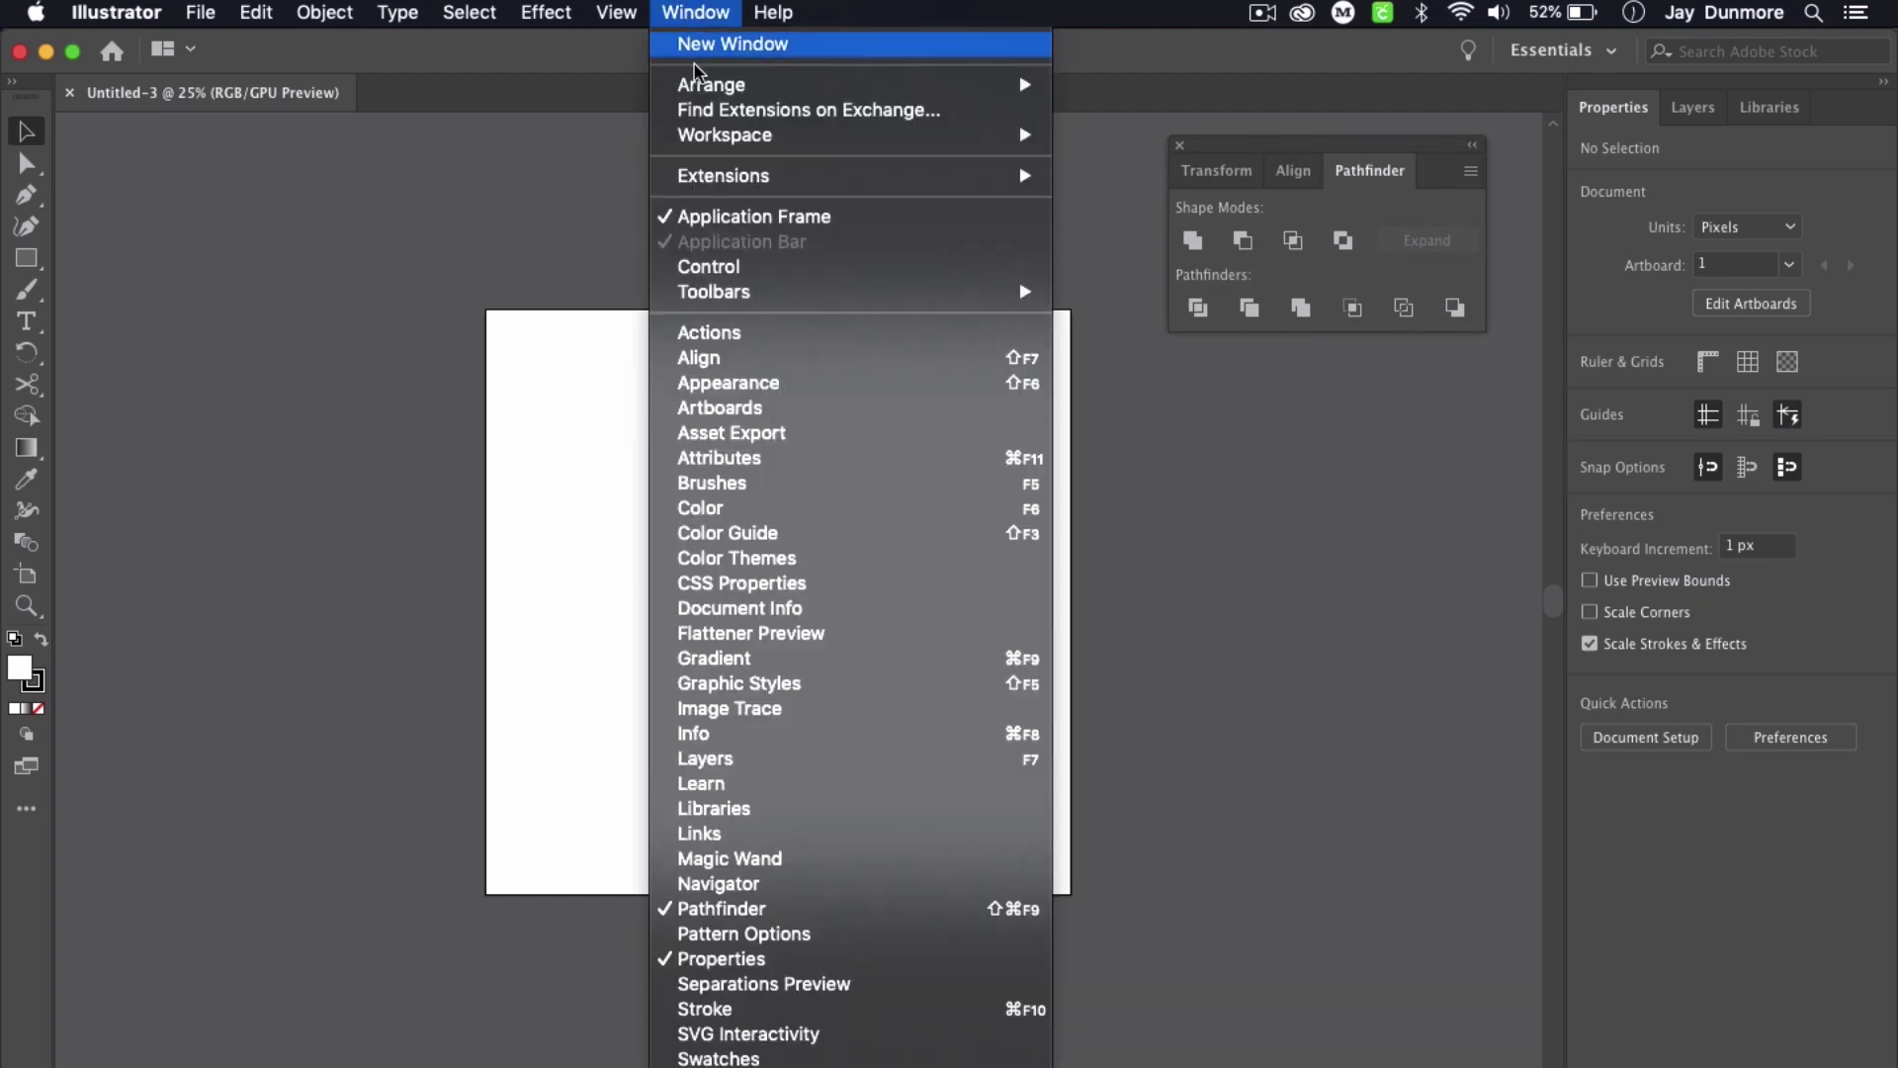
pyautogui.click(892, 759)
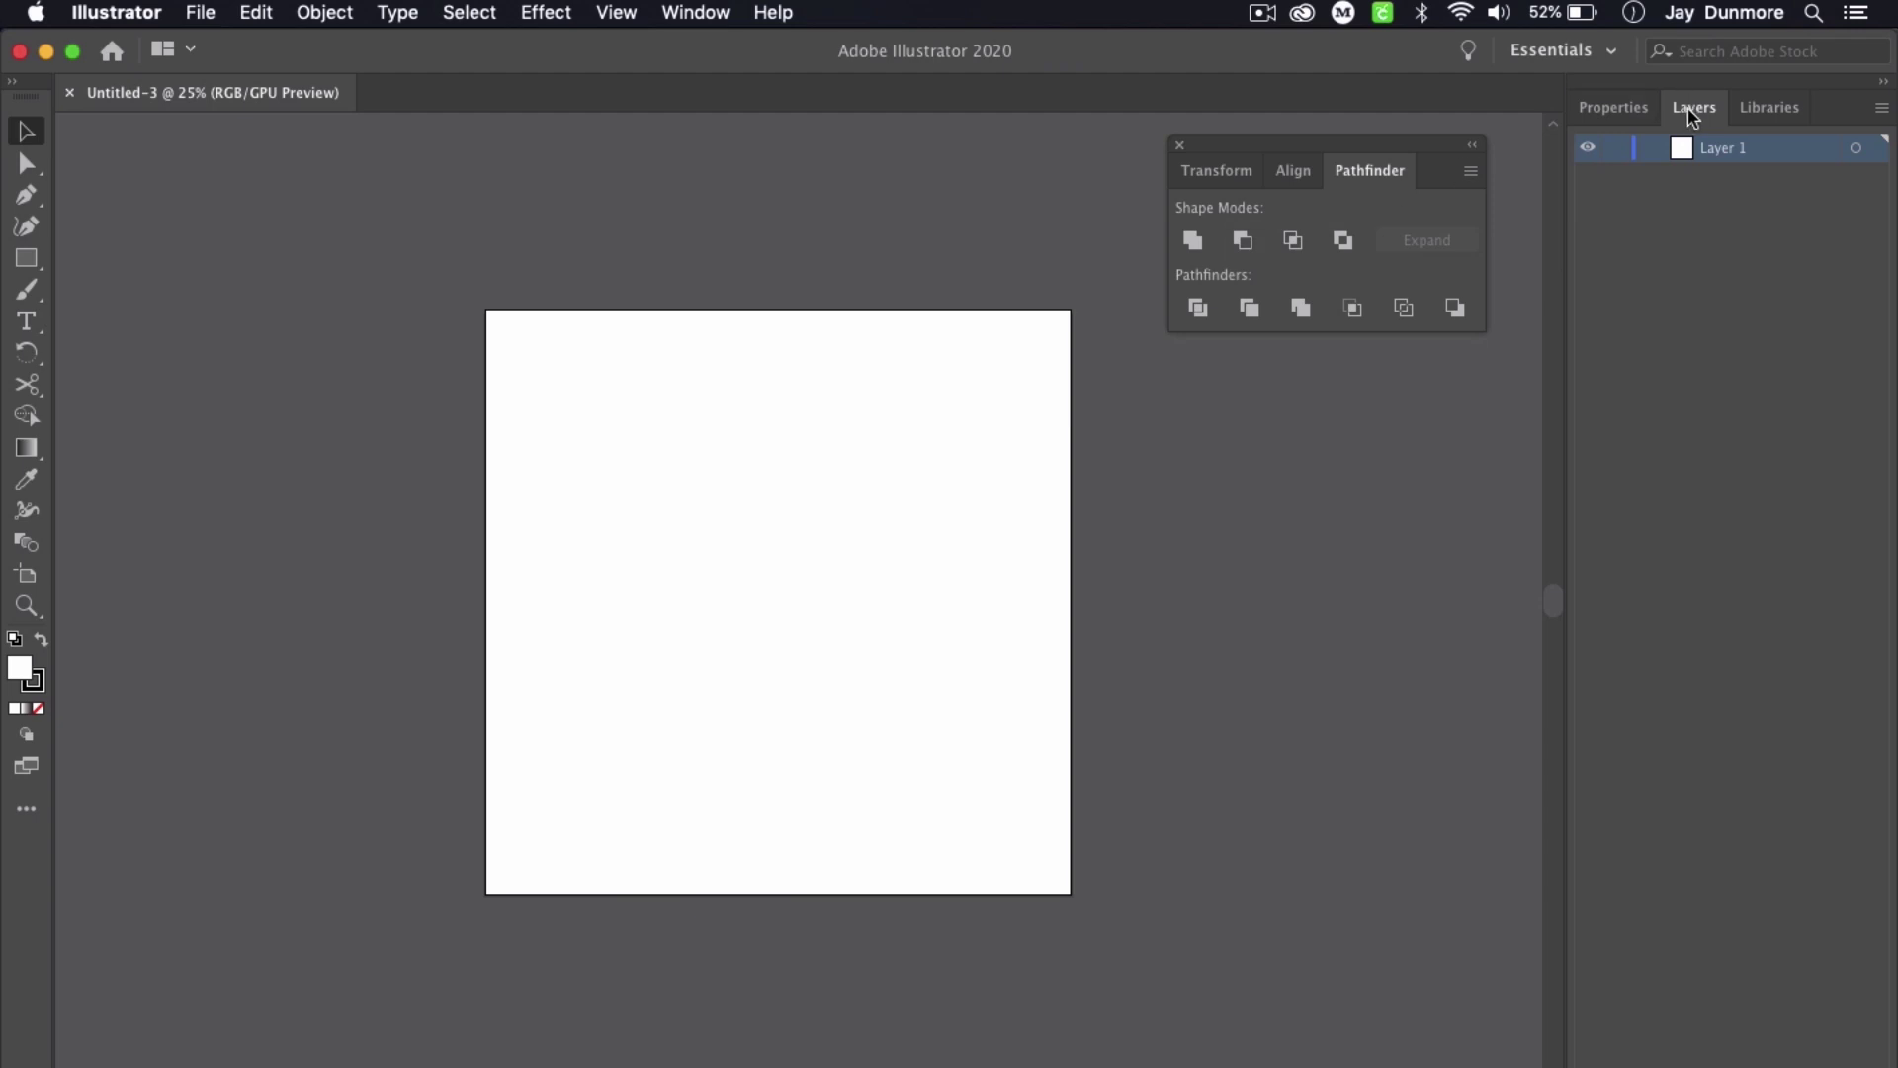
pyautogui.moveTo(1697, 104); pyautogui.dragTo(1317, 357)
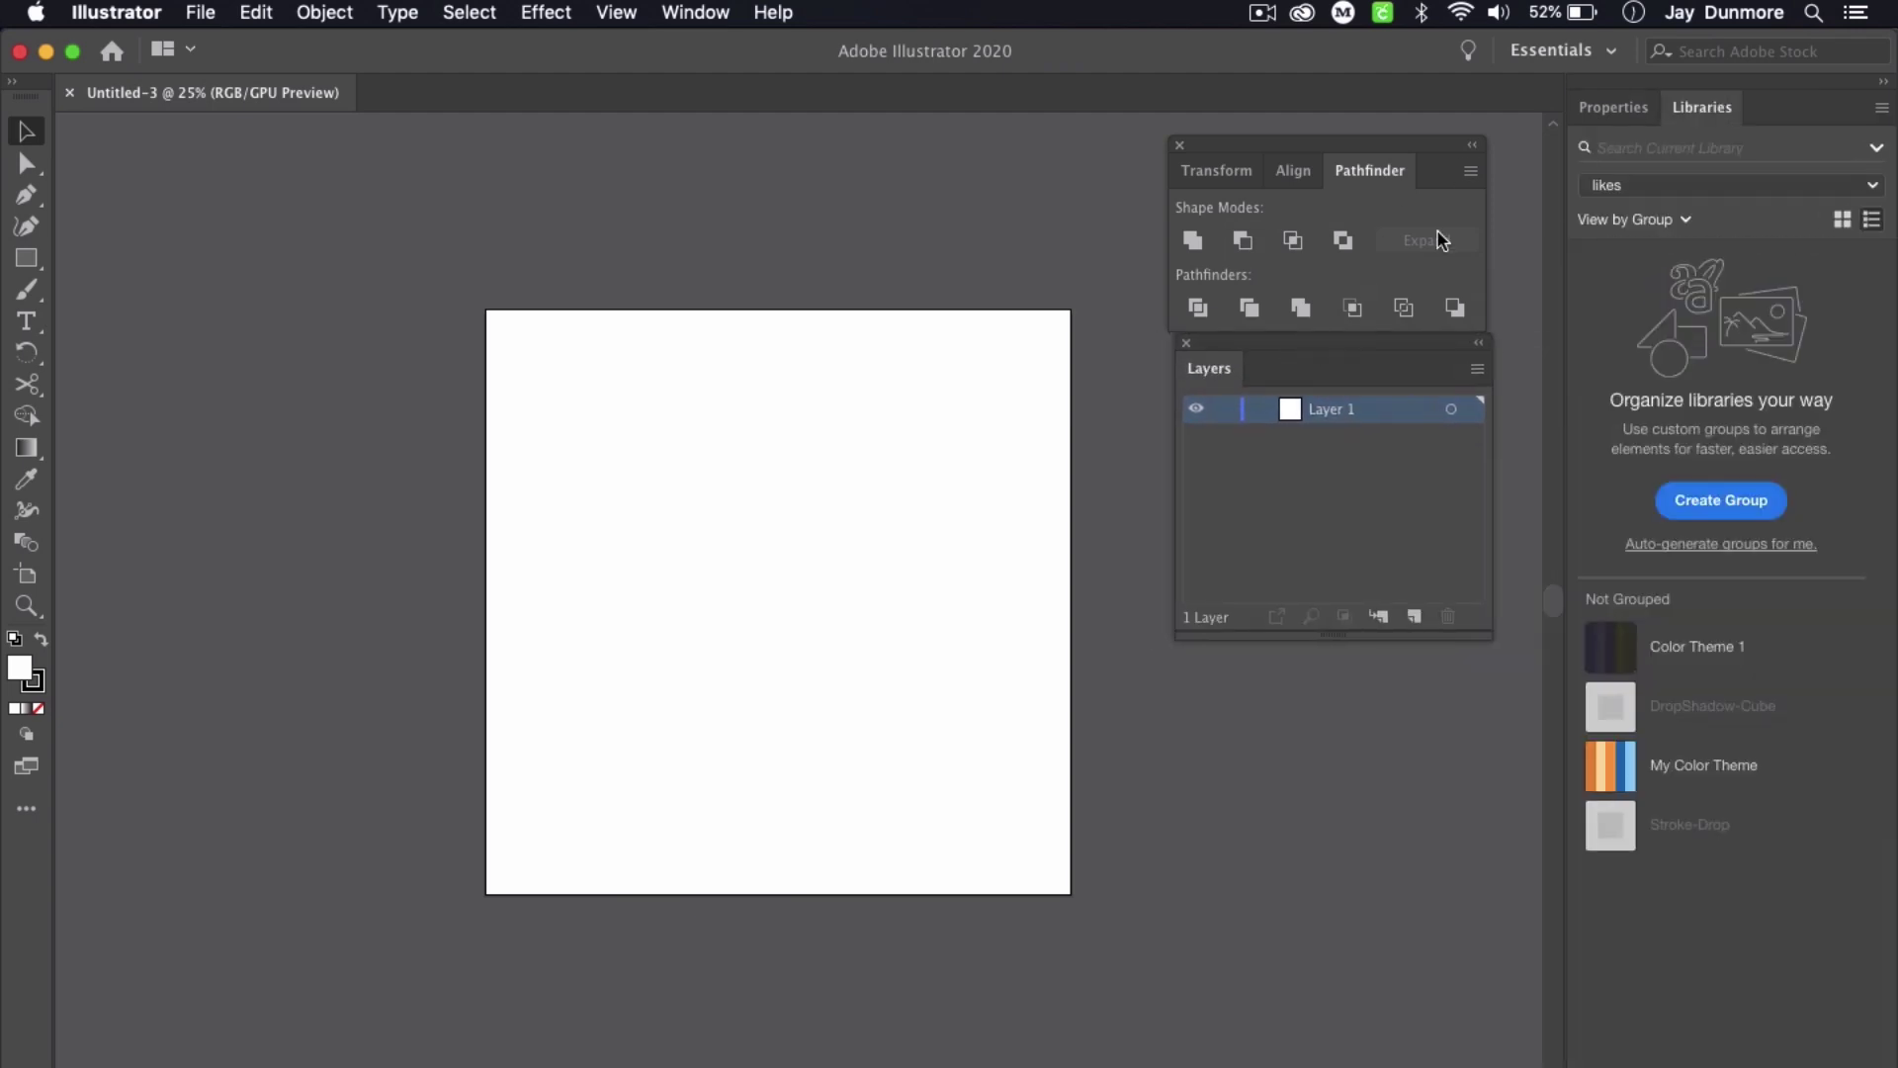
pyautogui.click(1612, 105)
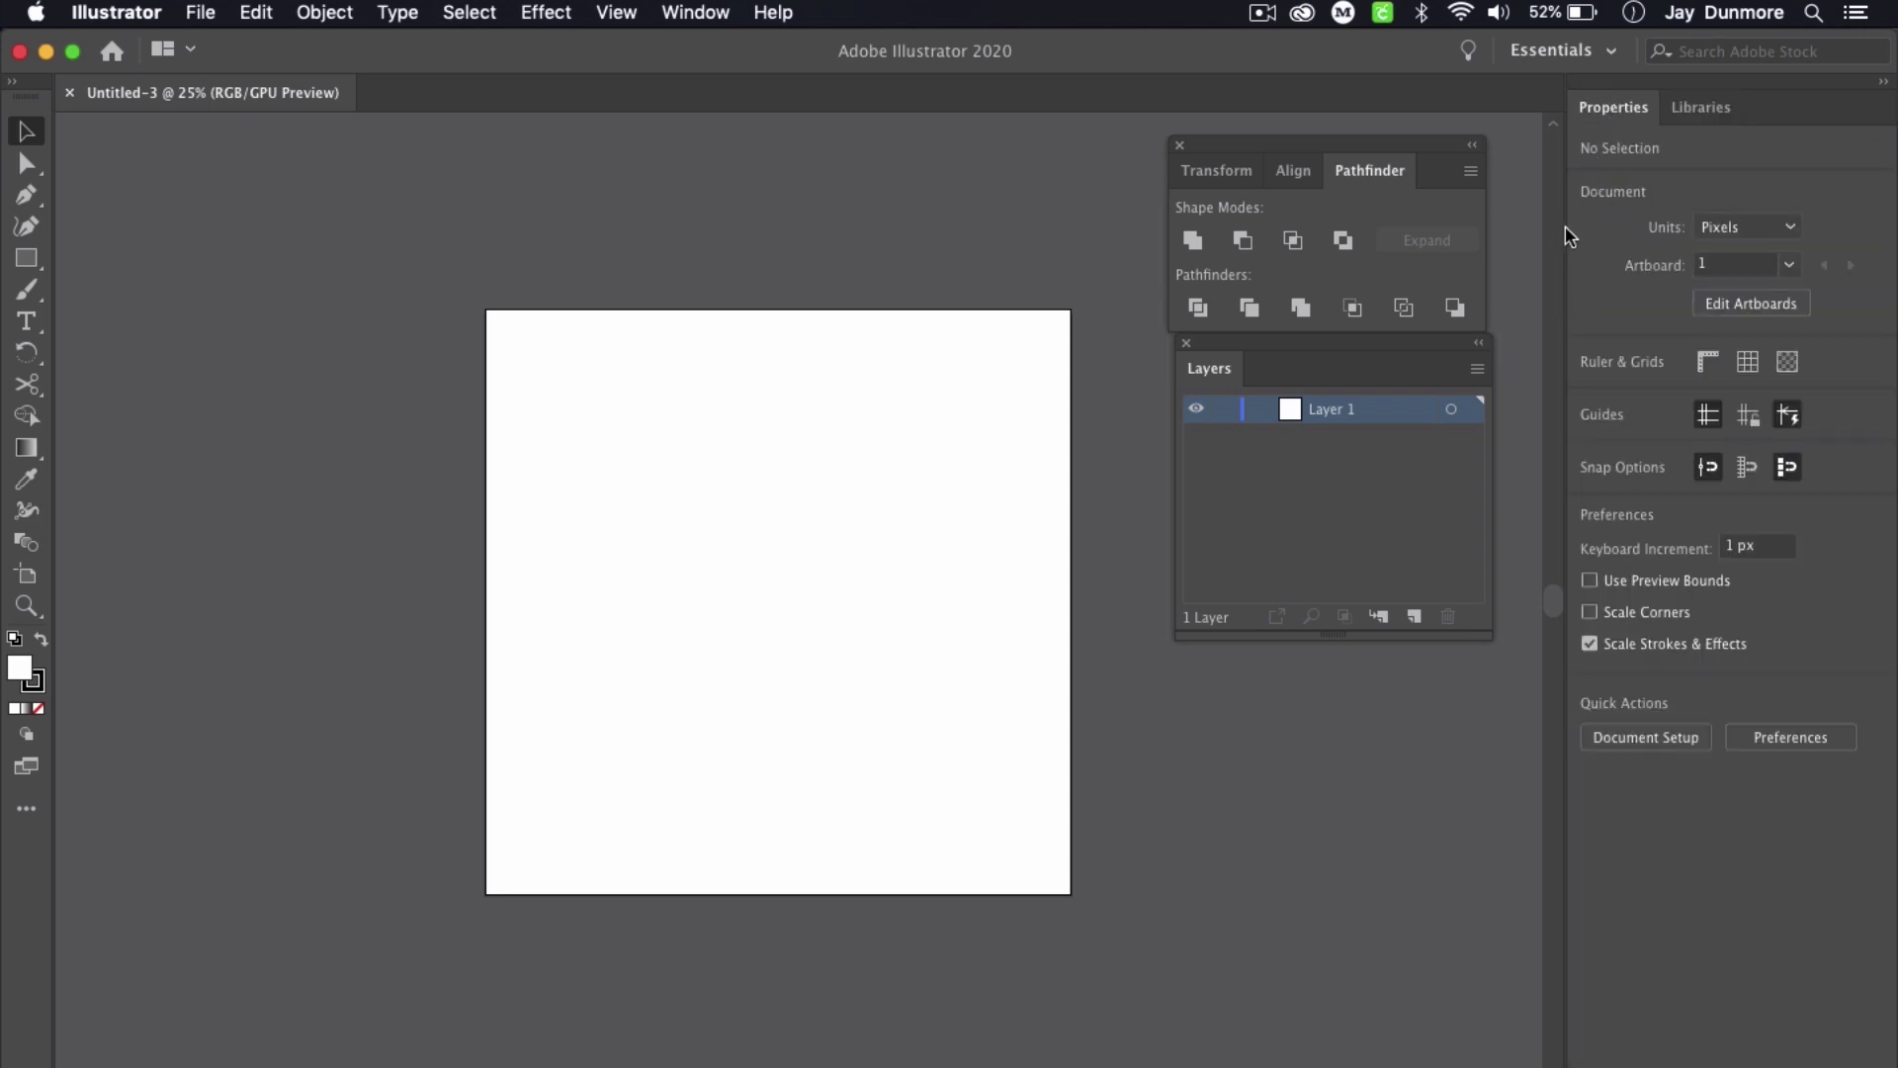
pyautogui.moveTo(1360, 144); pyautogui.dragTo(1368, 145)
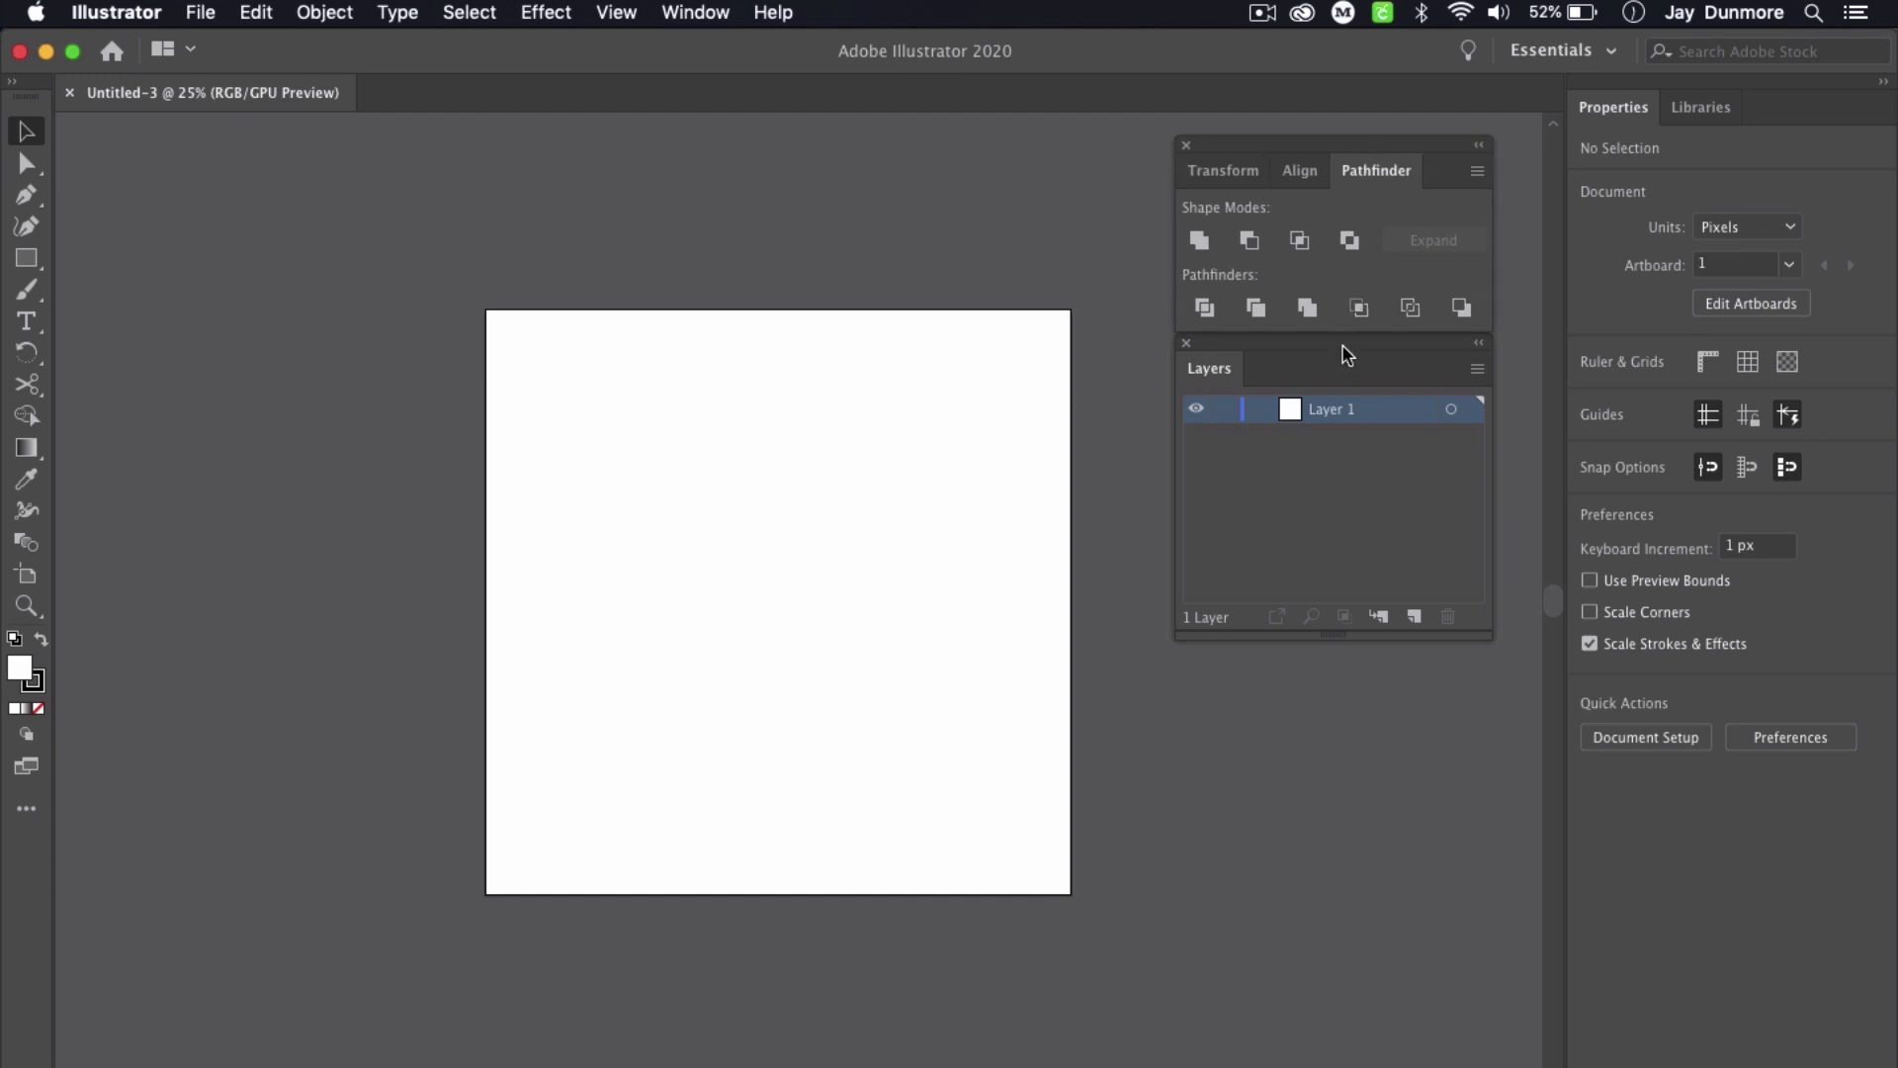
# Step: Prepare the Rectangle tool with a dark red fill from the swatch R=193 G=39 B=45 and a white stroke
pyautogui.press('m')
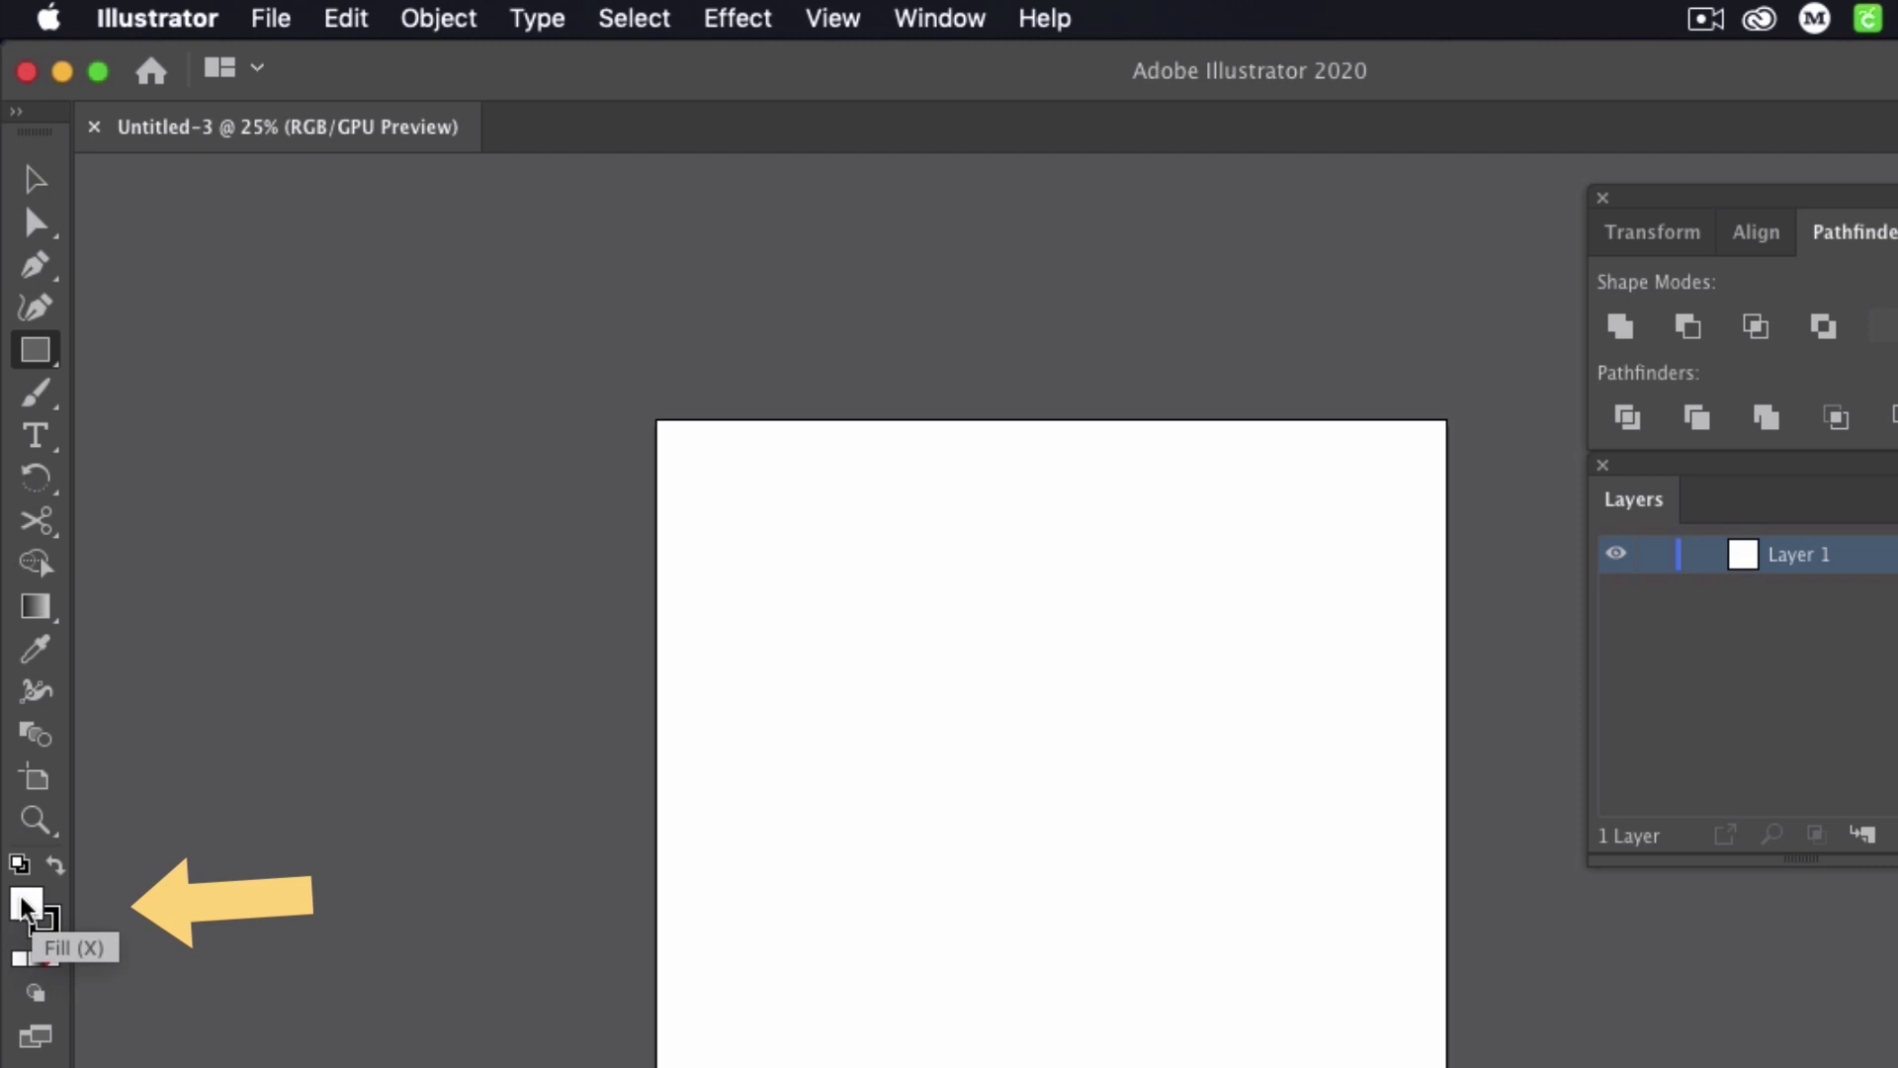
pyautogui.click(46, 919)
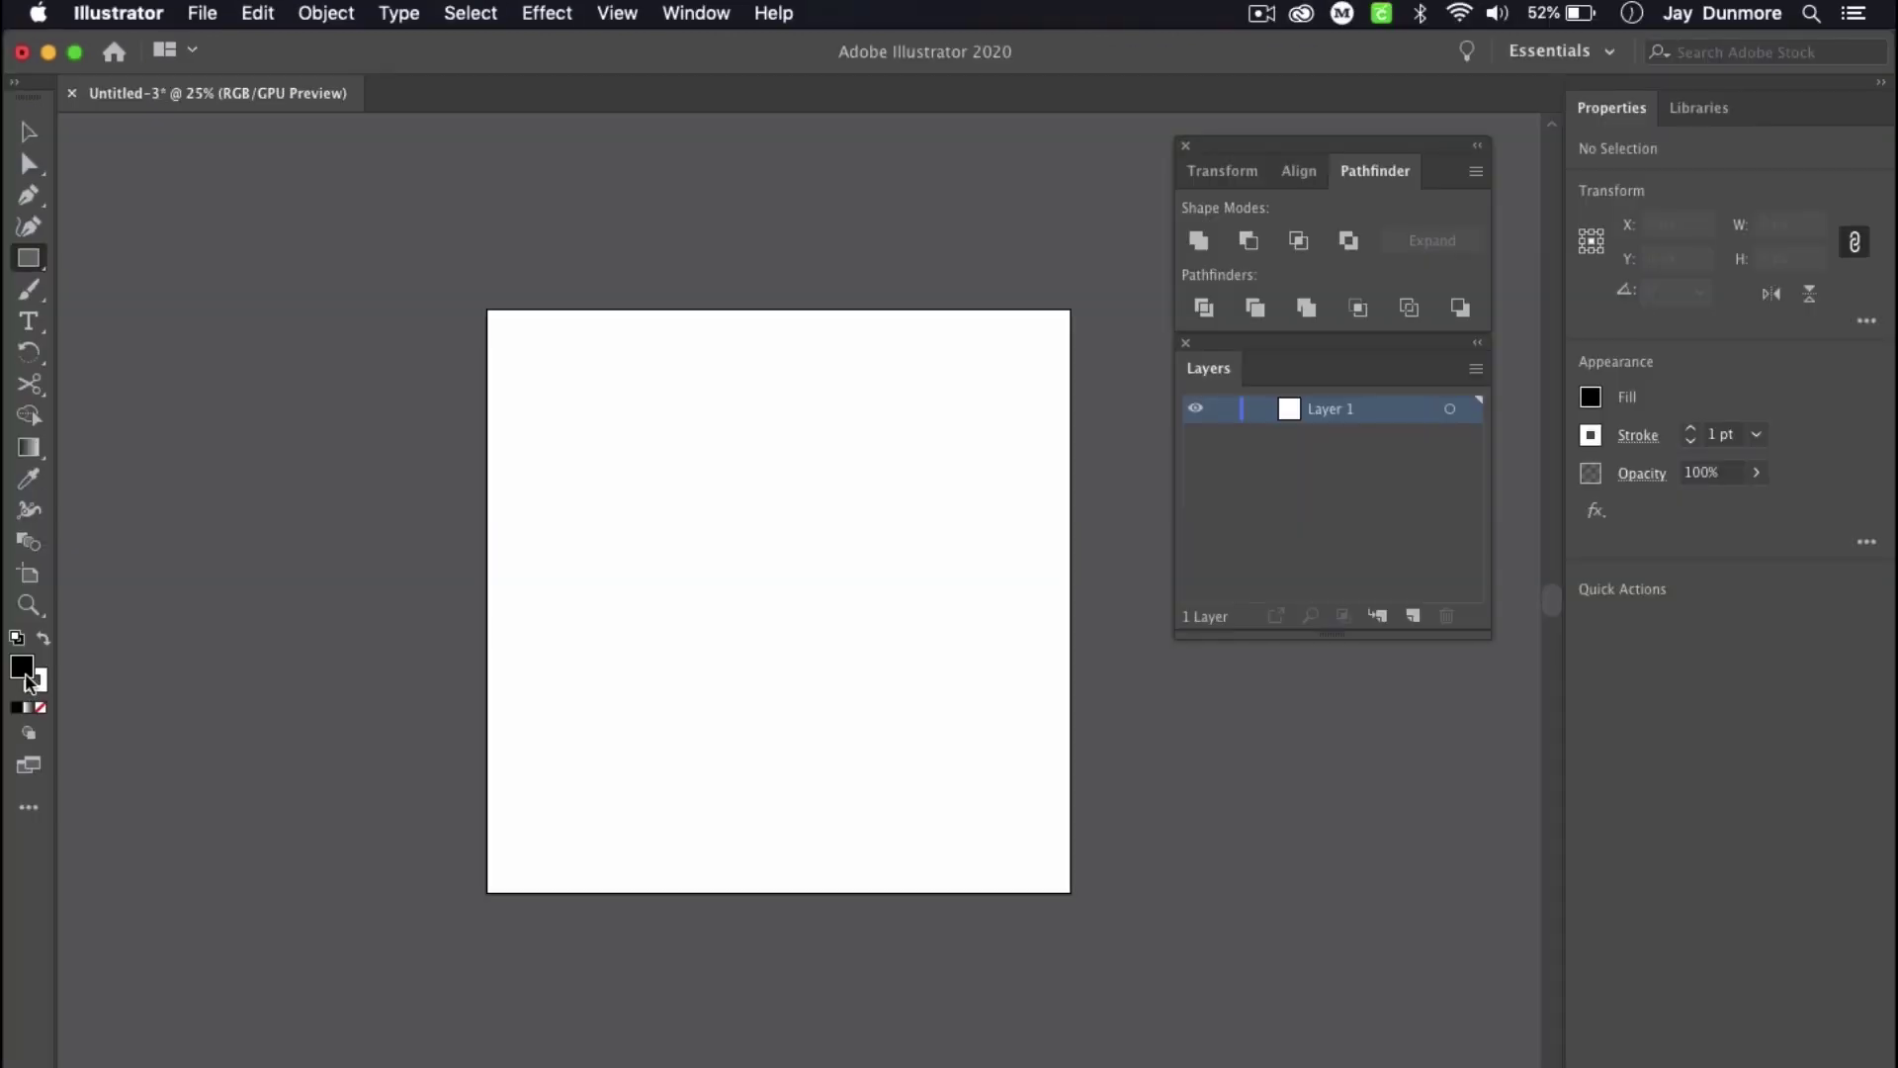
pyautogui.doubleClick(22, 669)
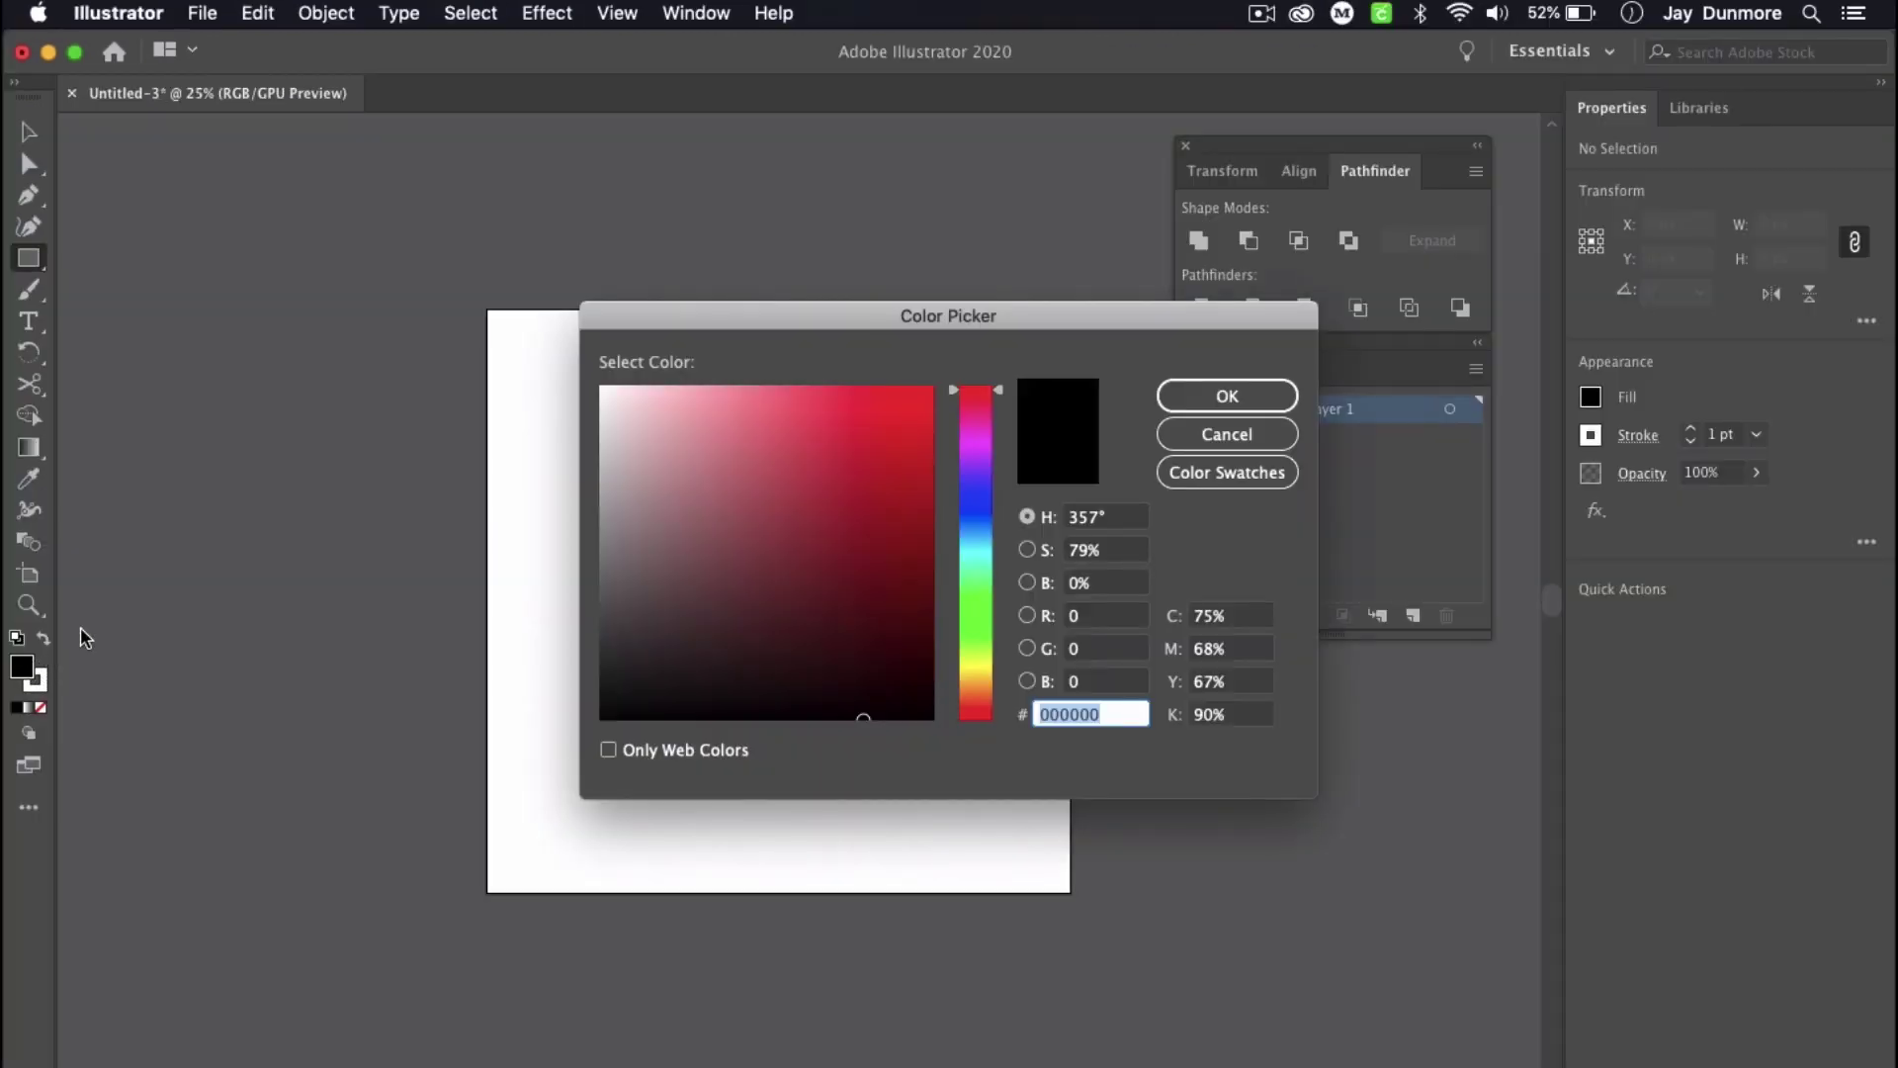
pyautogui.moveTo(879, 466); pyautogui.dragTo(888, 440)
pyautogui.click(1258, 478)
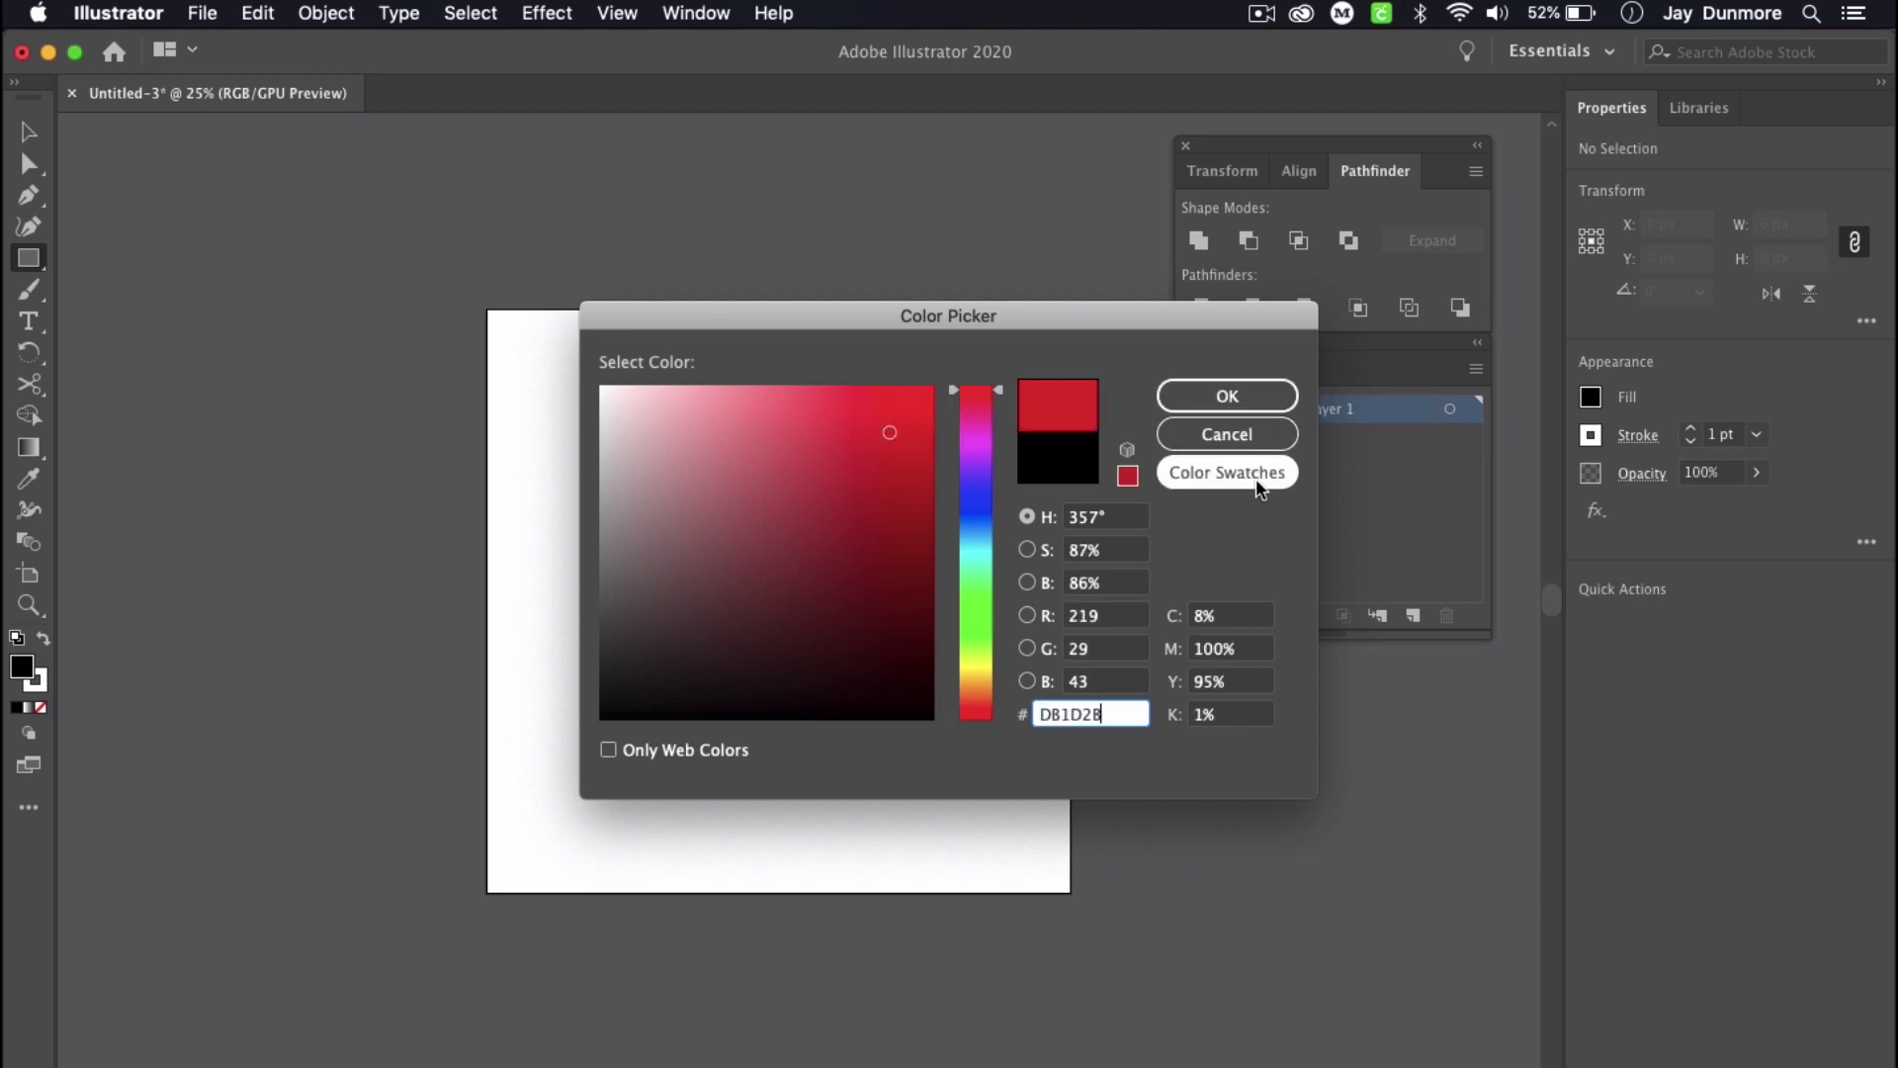
pyautogui.click(771, 617)
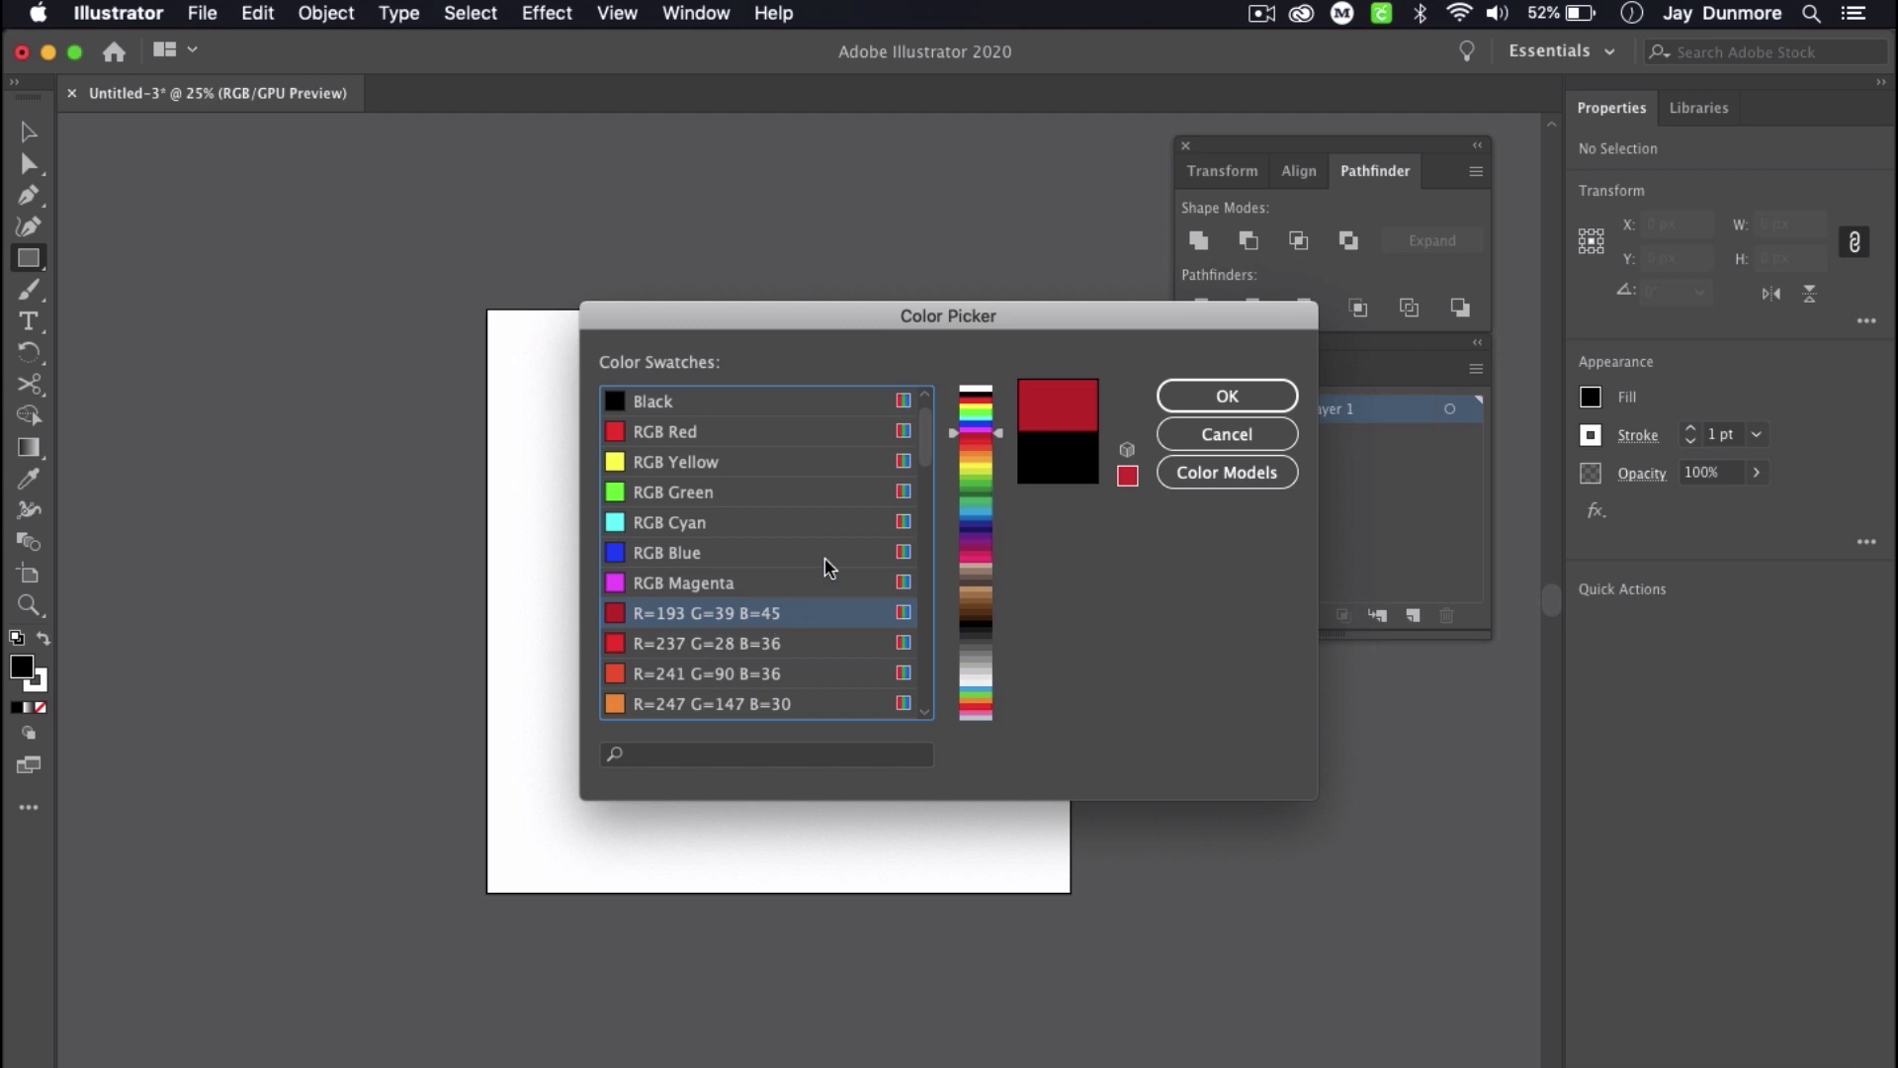
pyautogui.click(1229, 397)
# Step: Draw a red square near the artboard's centre, scale it to about 472 px per side, and deselect it
pyautogui.moveTo(613, 462); pyautogui.dragTo(901, 688)
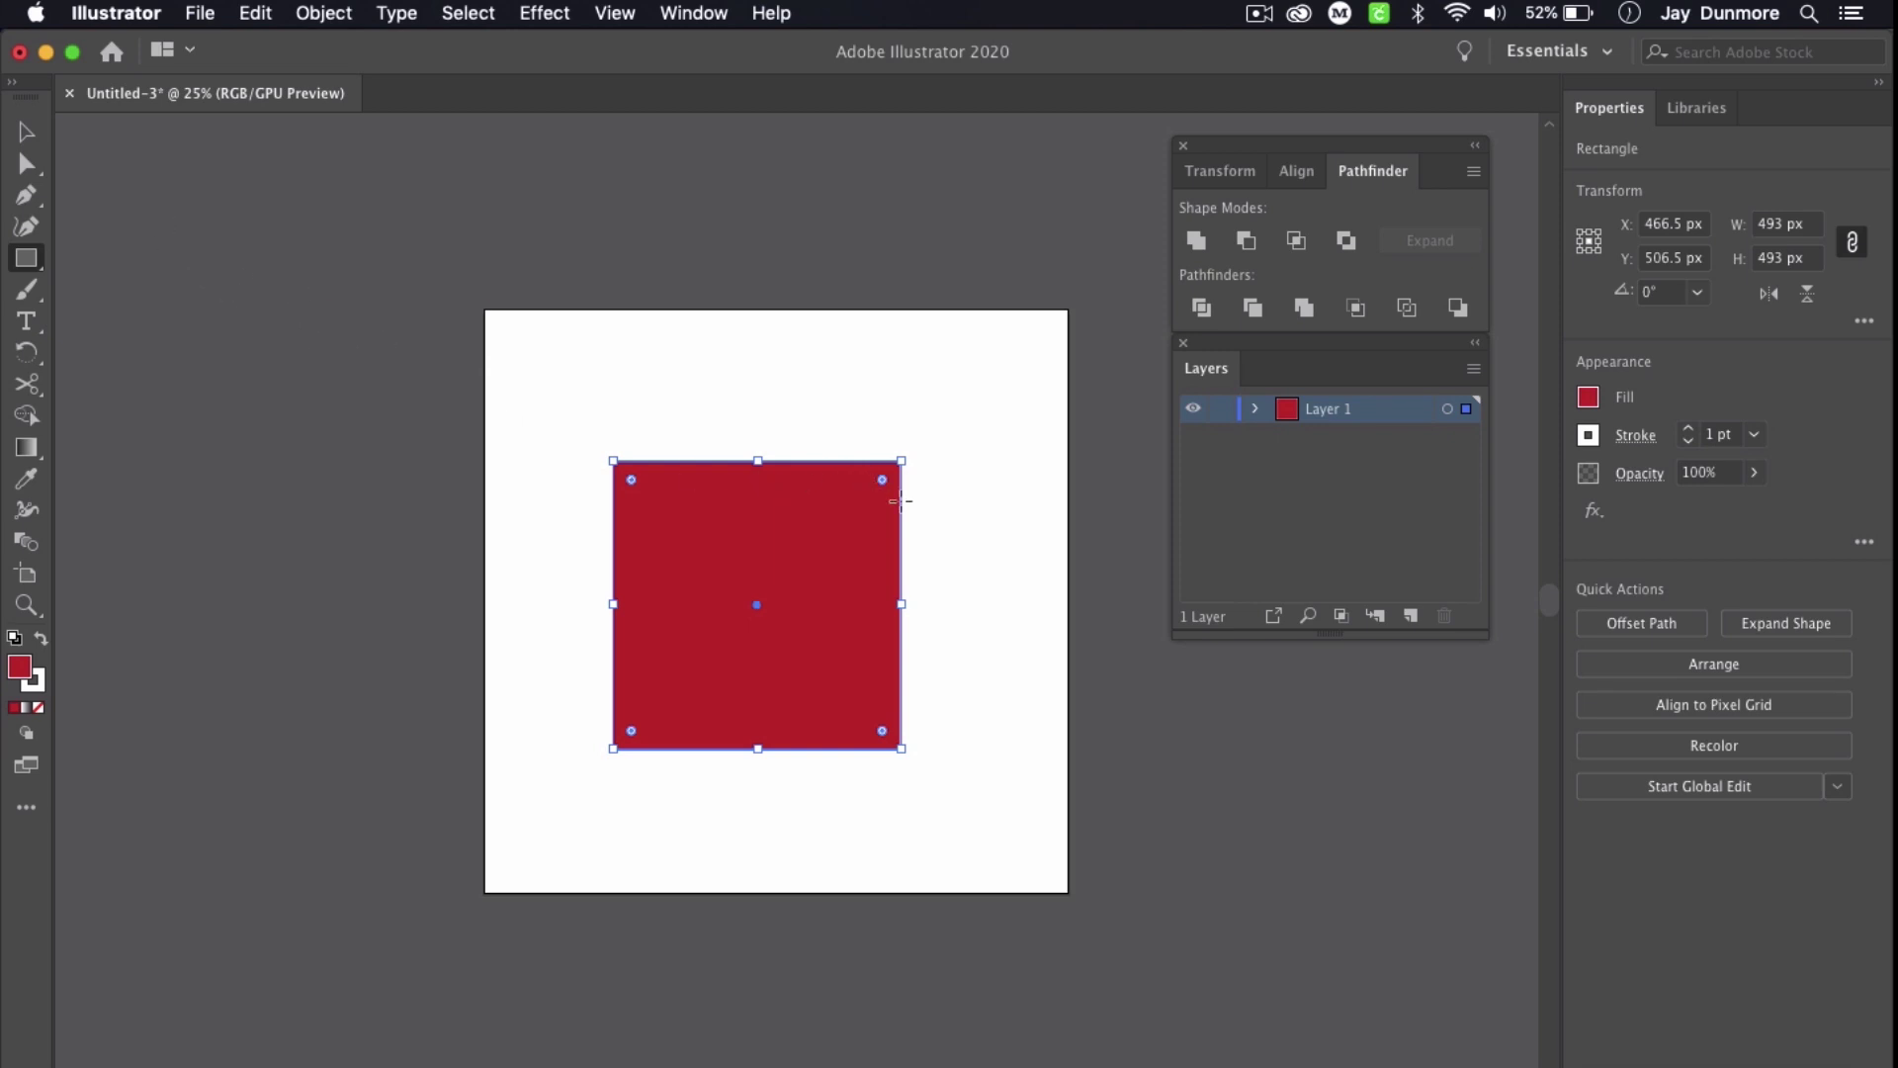
pyautogui.moveTo(904, 462)
pyautogui.mouseDown()
pyautogui.moveTo(919, 437)
pyautogui.moveTo(890, 472)
pyautogui.mouseUp()
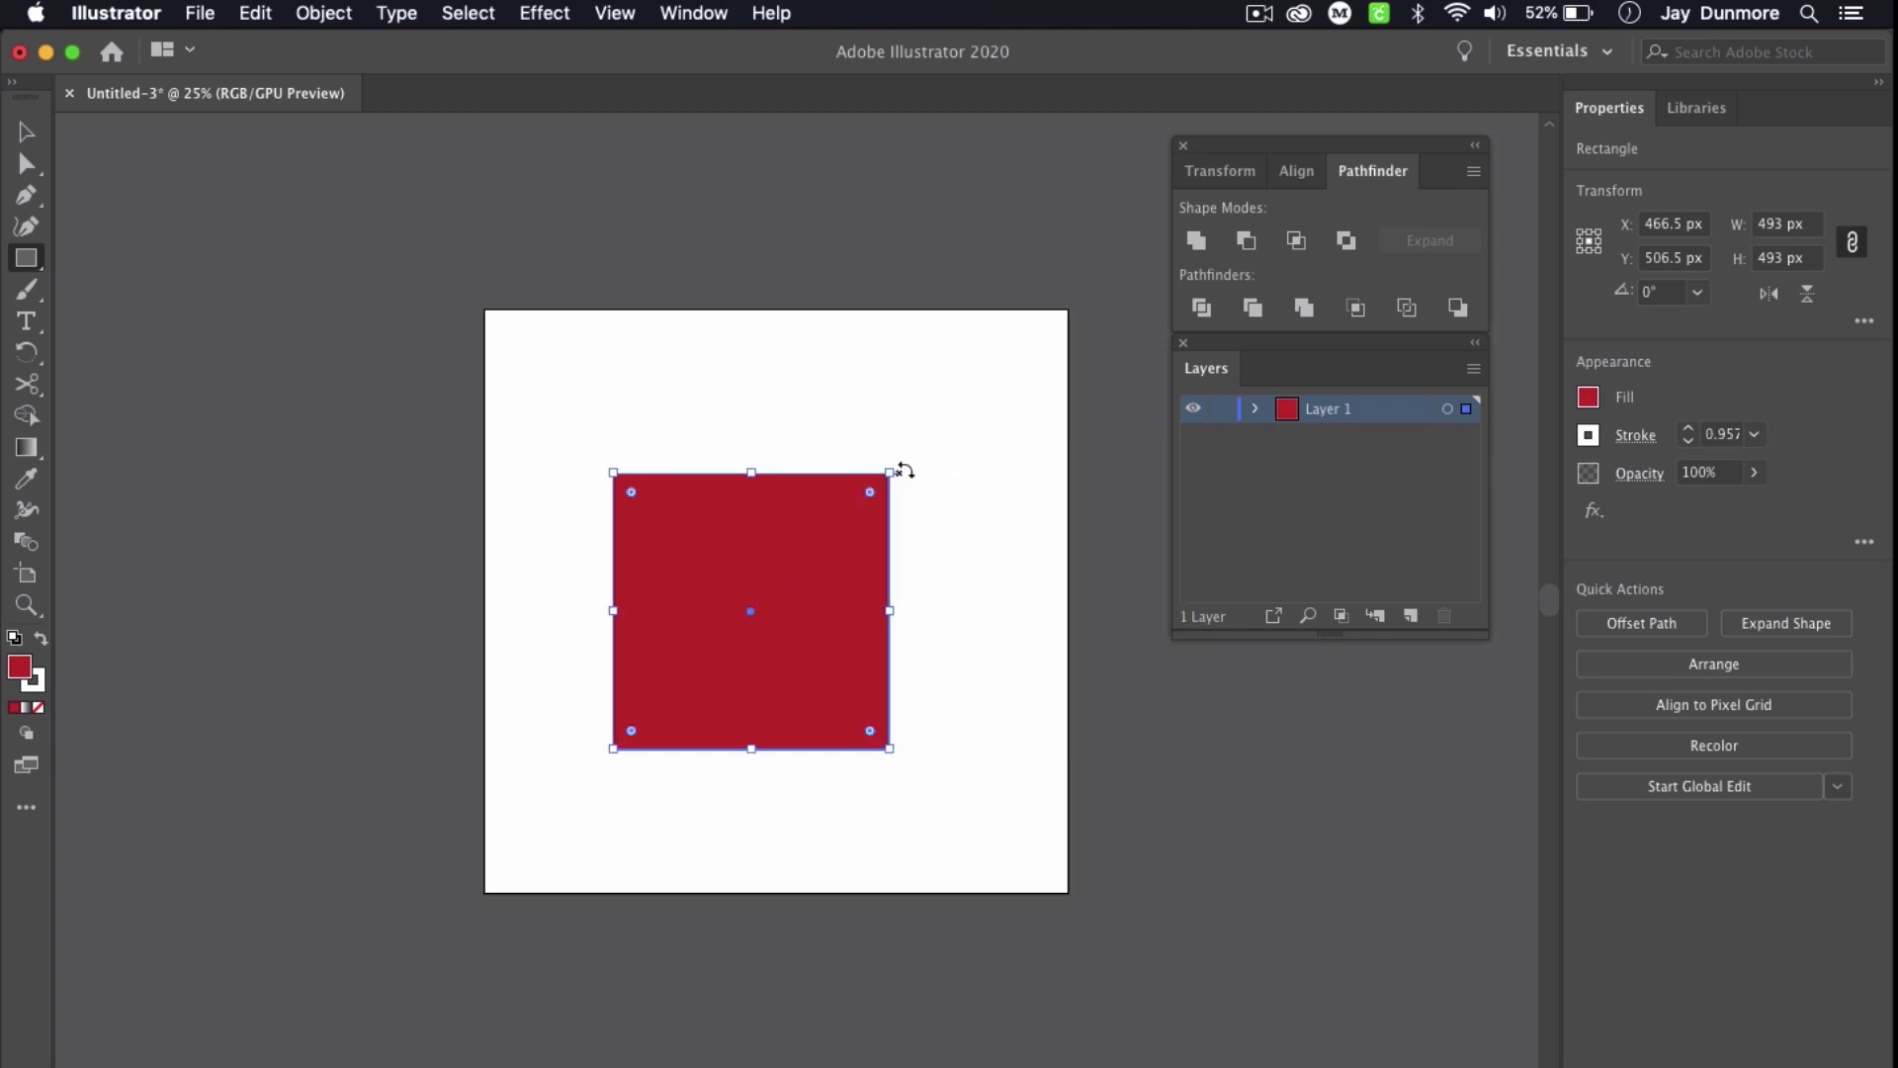
pyautogui.click(25, 132)
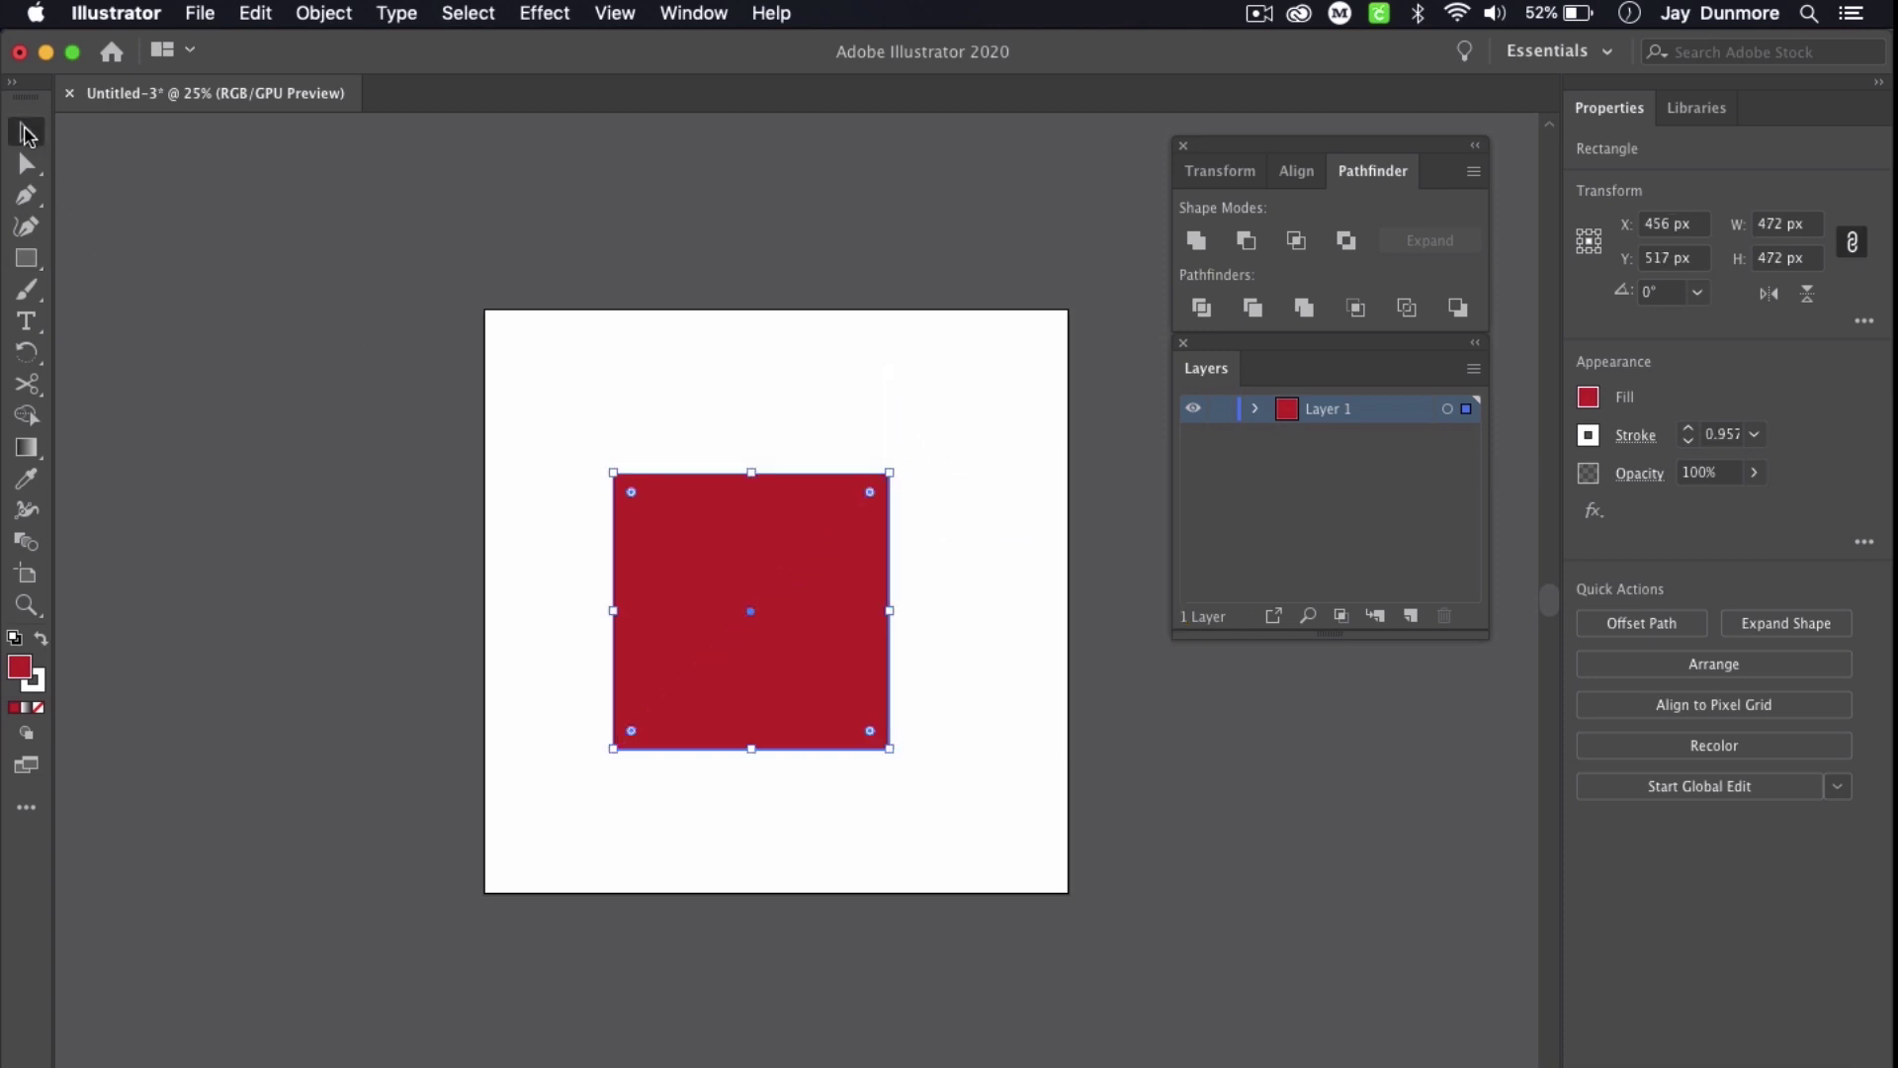
pyautogui.click(940, 405)
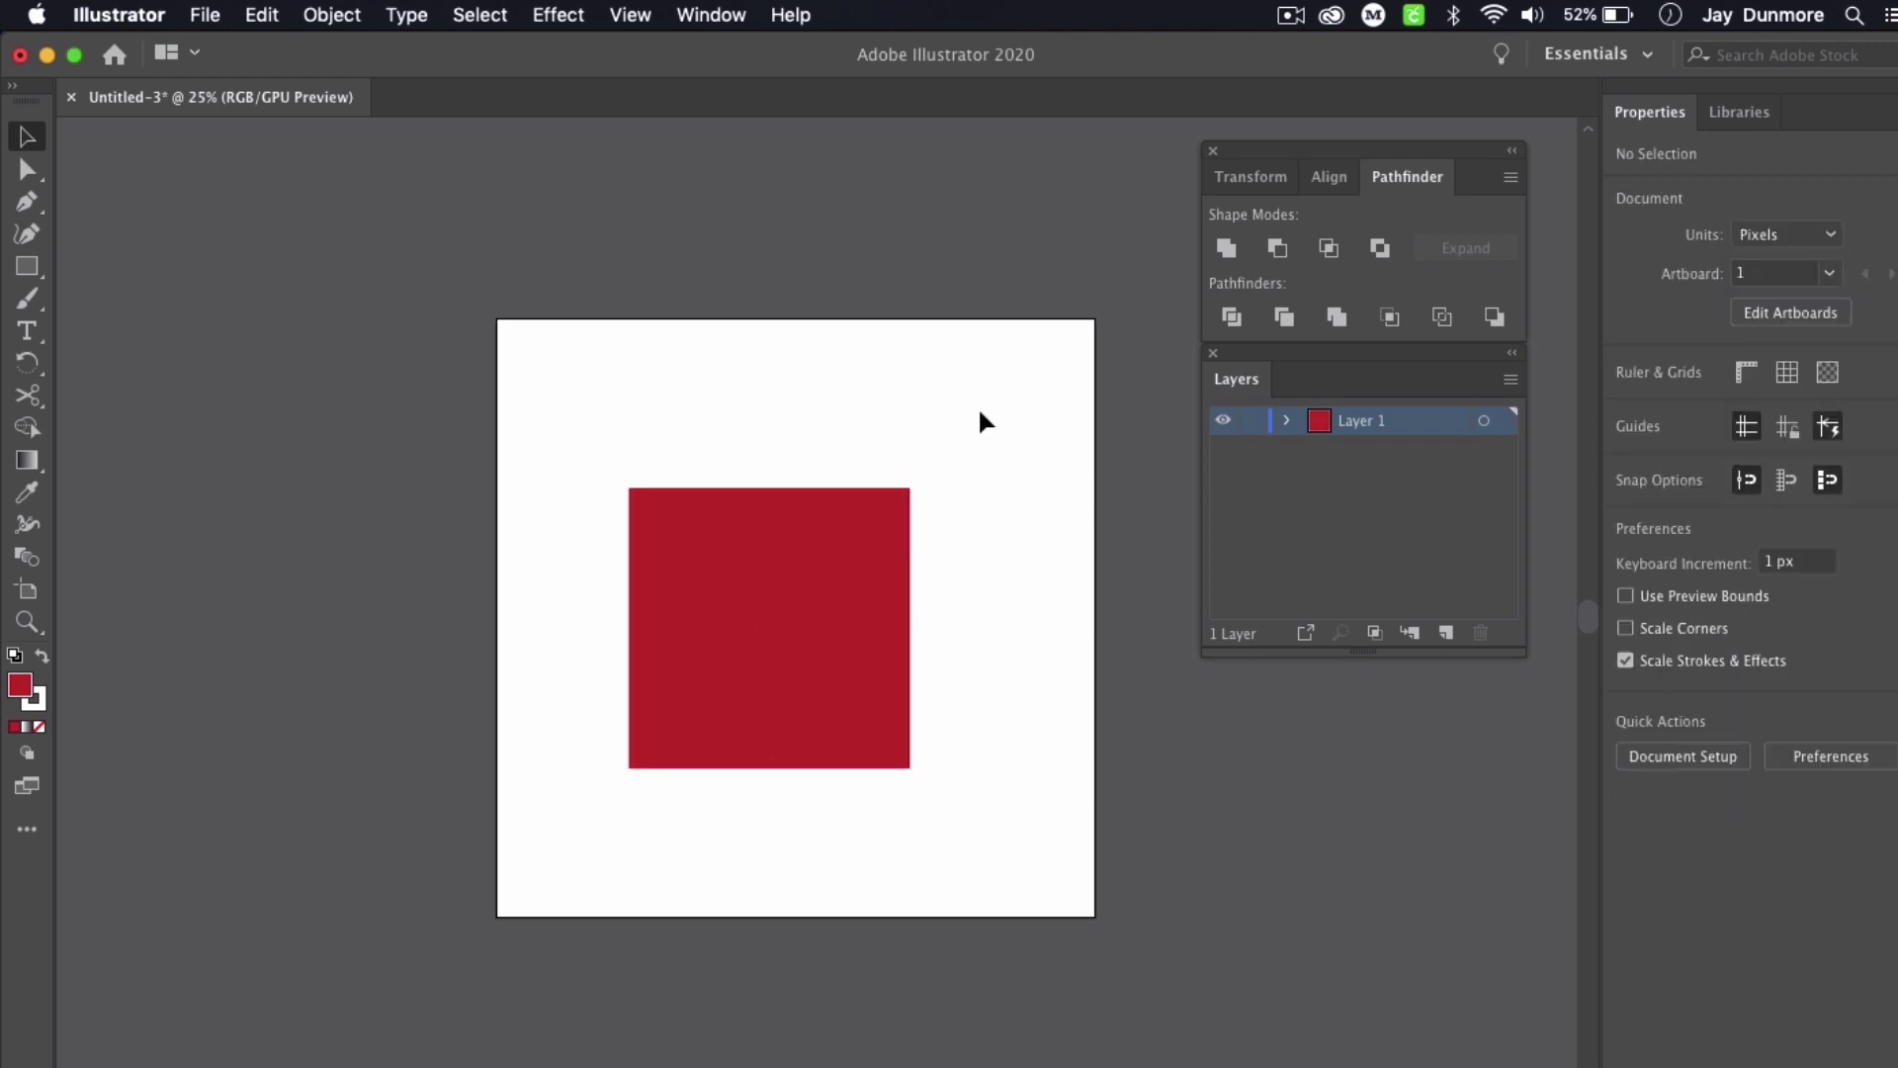
# Step: Draw a second square of about 269 px, rotate it about 39°, and move it over the large square's upper right corner
pyautogui.click(26, 265)
pyautogui.moveTo(899, 381); pyautogui.dragTo(1060, 541)
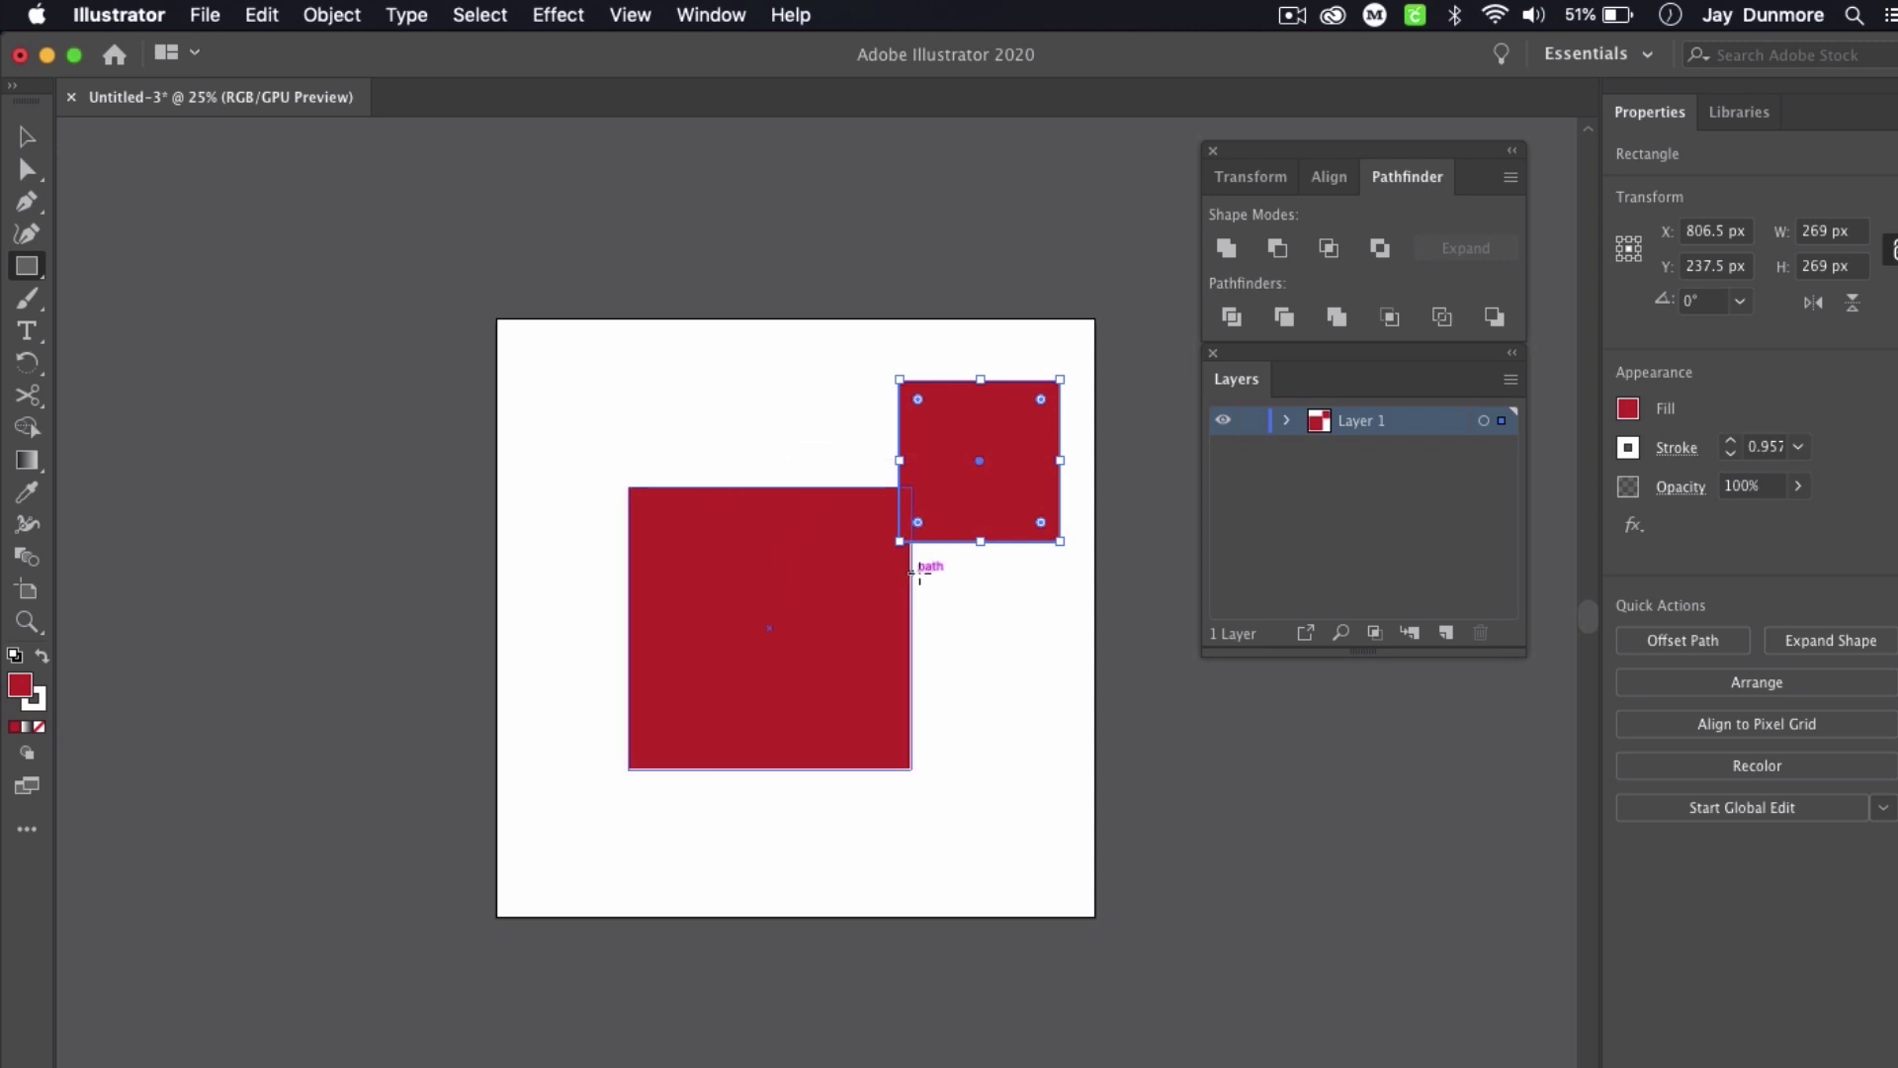
pyautogui.click(29, 140)
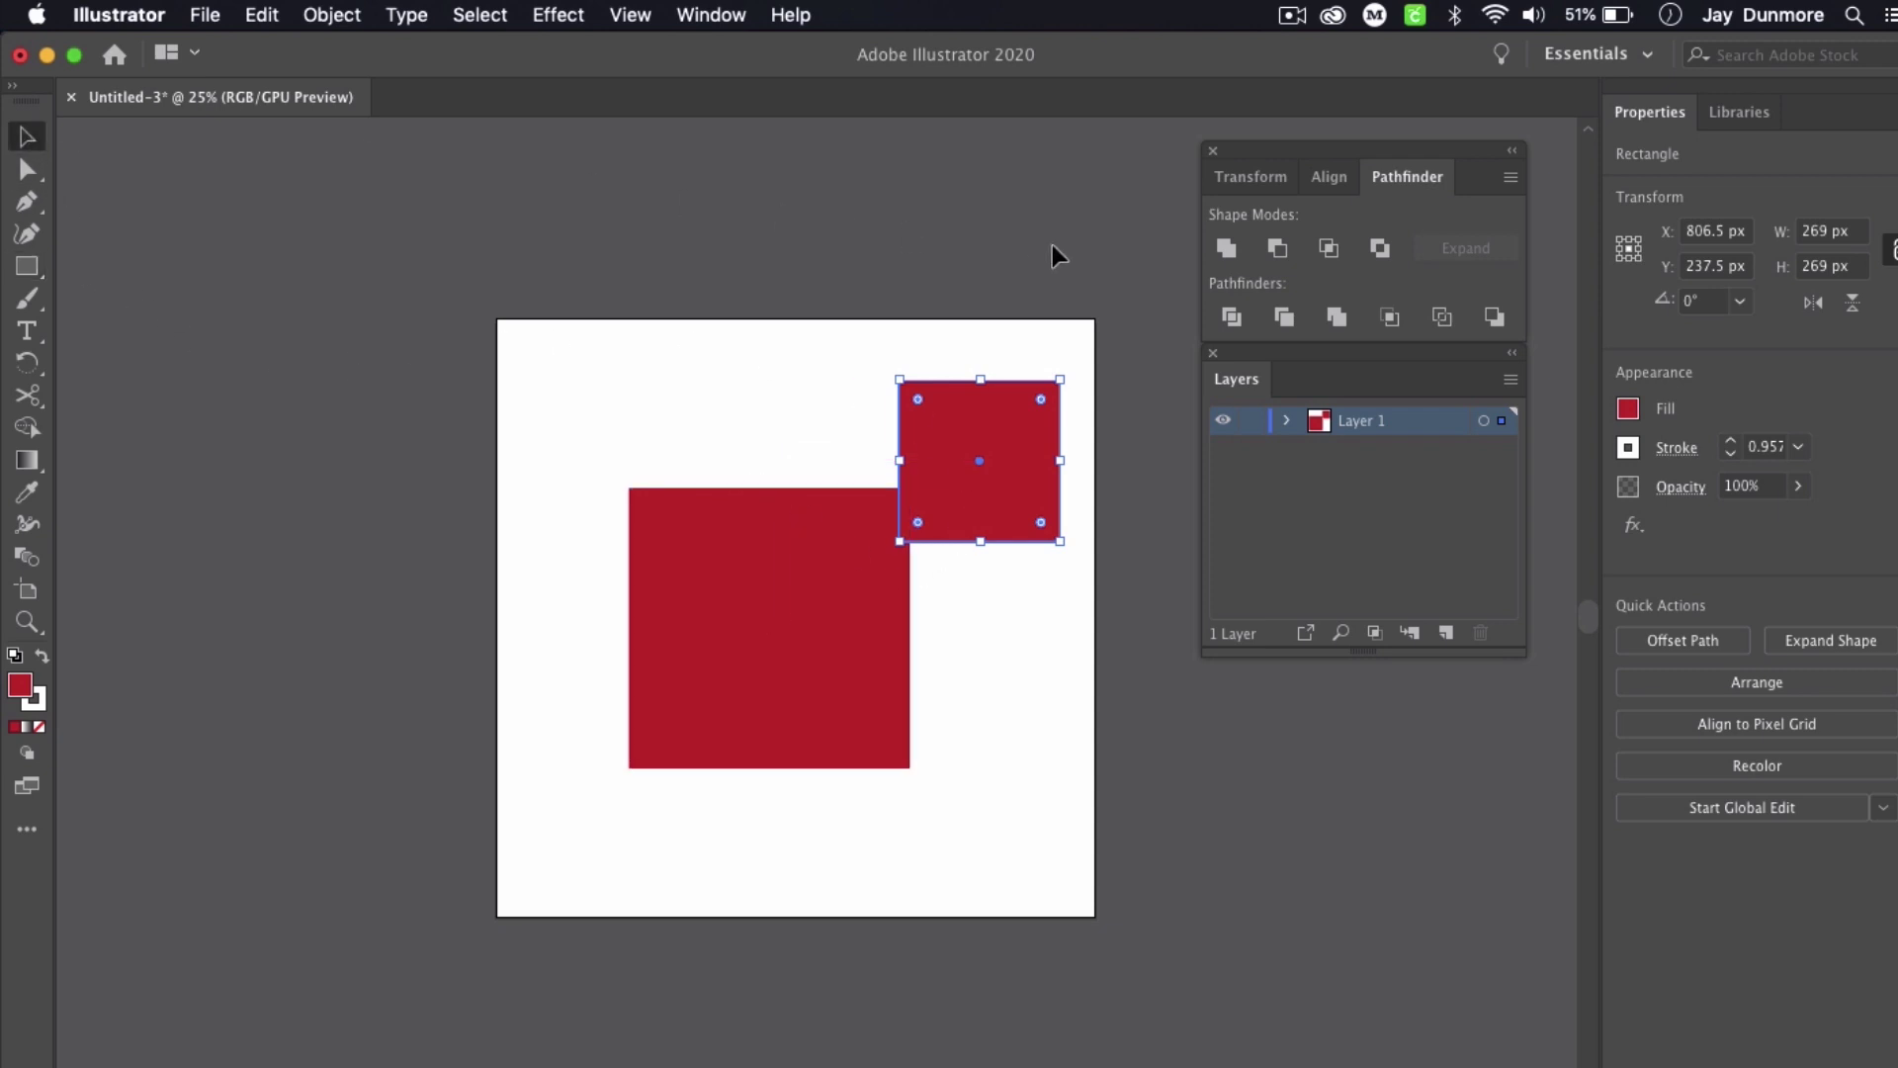
pyautogui.moveTo(1073, 376); pyautogui.dragTo(983, 346)
pyautogui.moveTo(1021, 444); pyautogui.dragTo(967, 458)
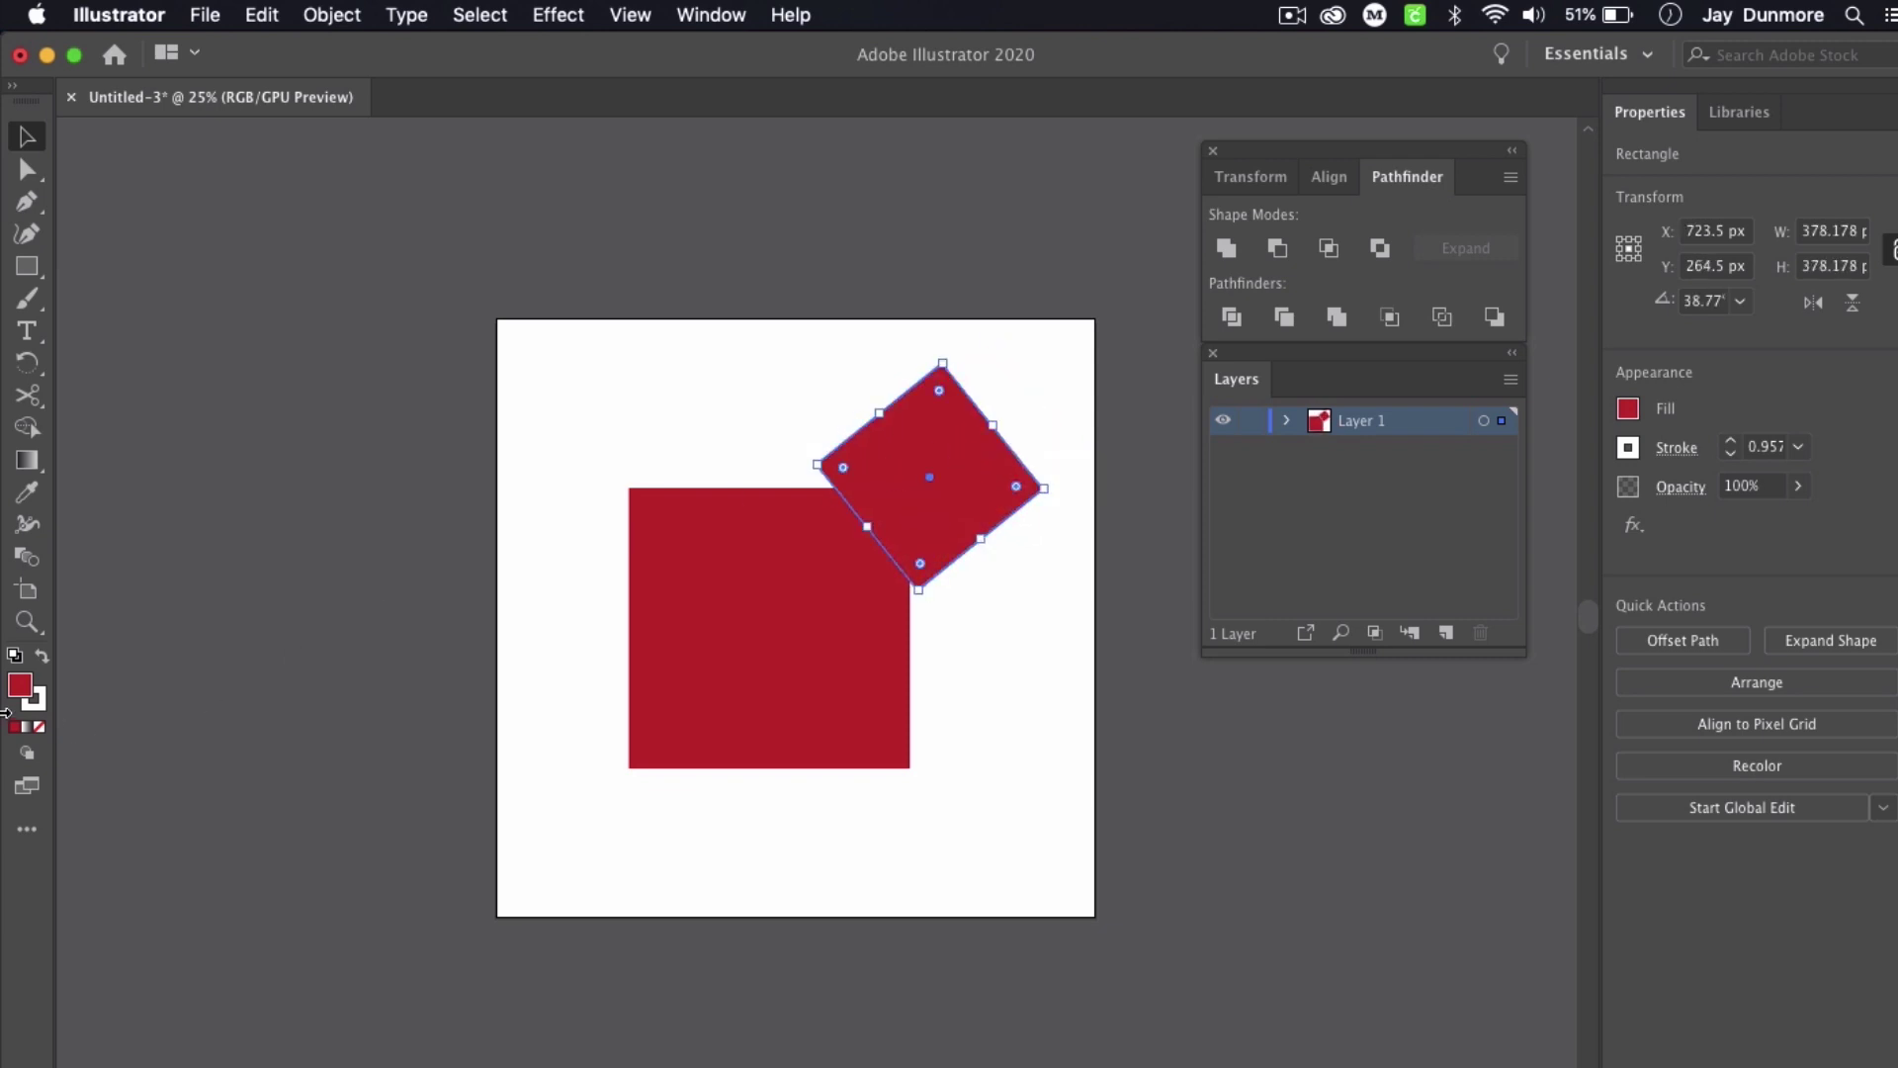
# Step: Fill the rotated square with black and adjust its position over the red square's corner
pyautogui.doubleClick(20, 684)
pyautogui.moveTo(771, 573); pyautogui.dragTo(699, 737)
pyautogui.click(1261, 407)
pyautogui.moveTo(973, 488)
pyautogui.mouseDown()
pyautogui.moveTo(956, 504)
pyautogui.moveTo(957, 469)
pyautogui.mouseUp()
pyautogui.click(1084, 621)
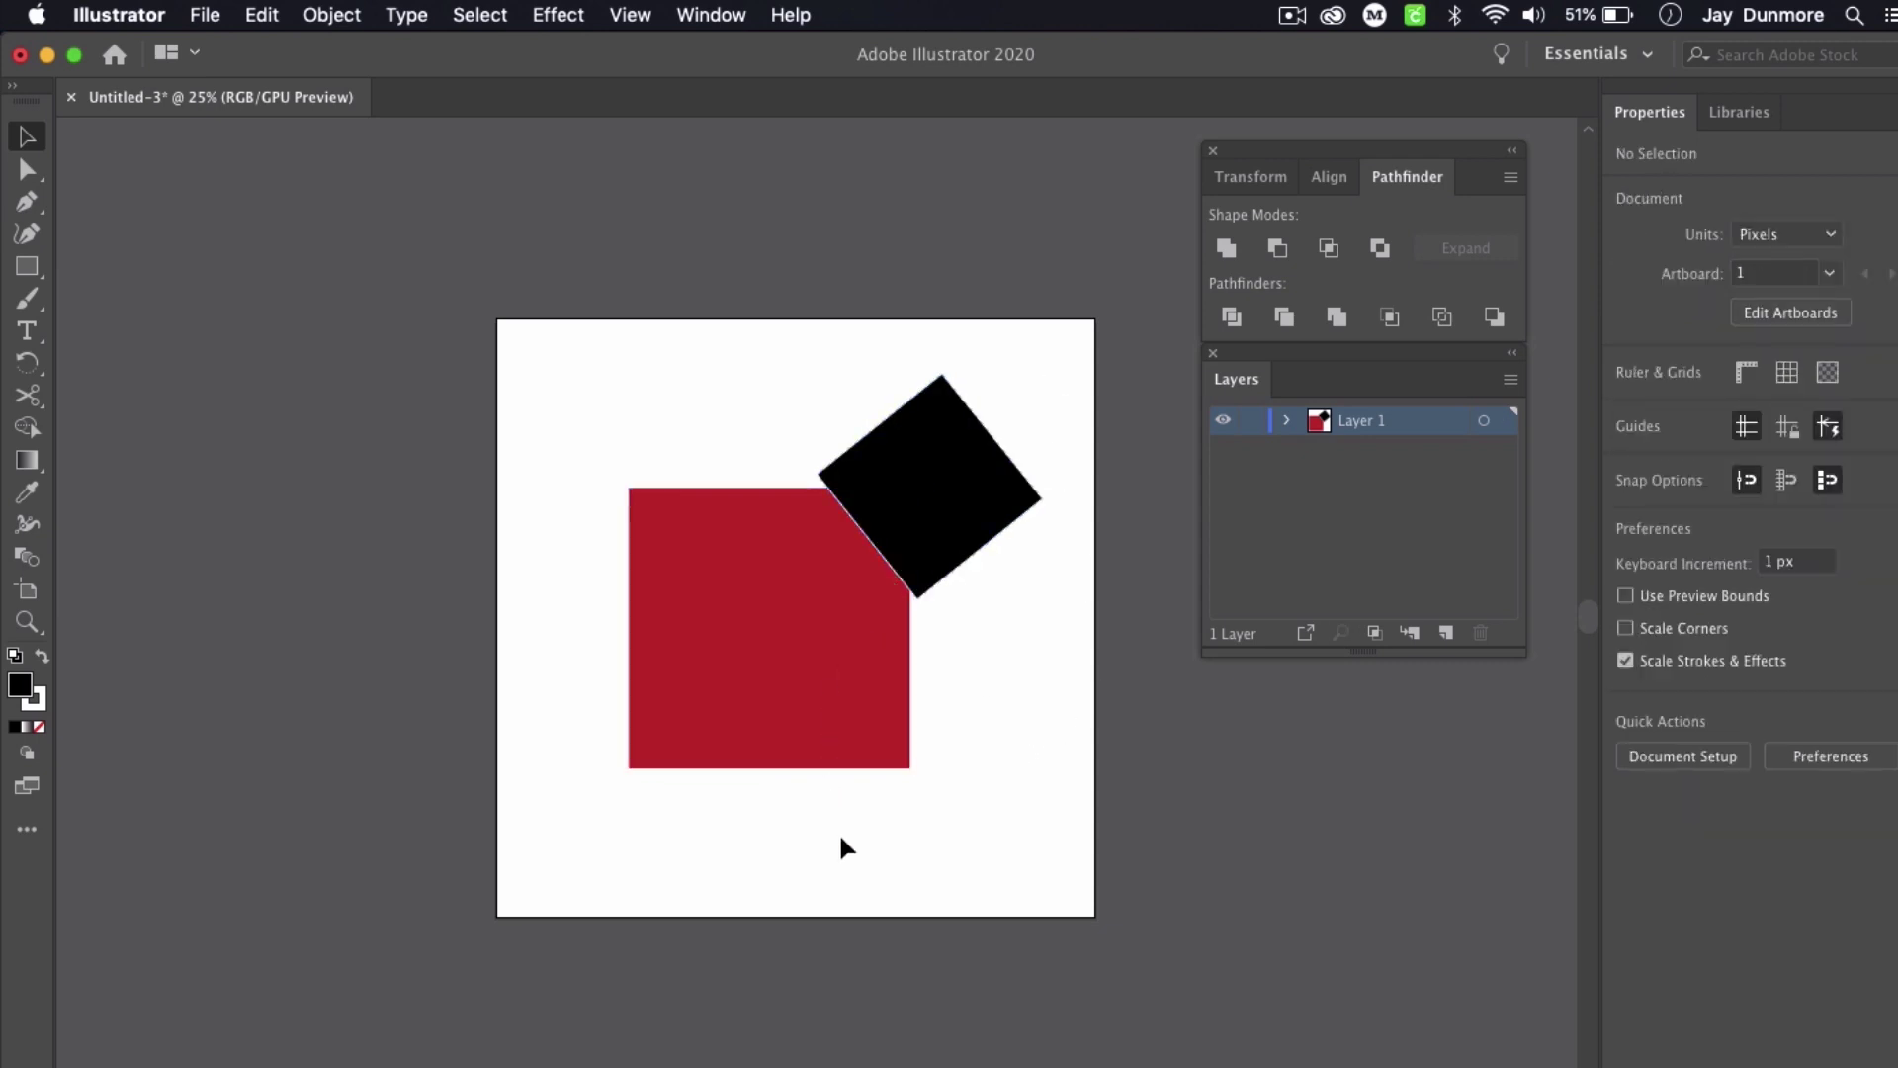
# Step: Expand Layer 1 to list both squares and lengthen the Layers panel
pyautogui.click(805, 643)
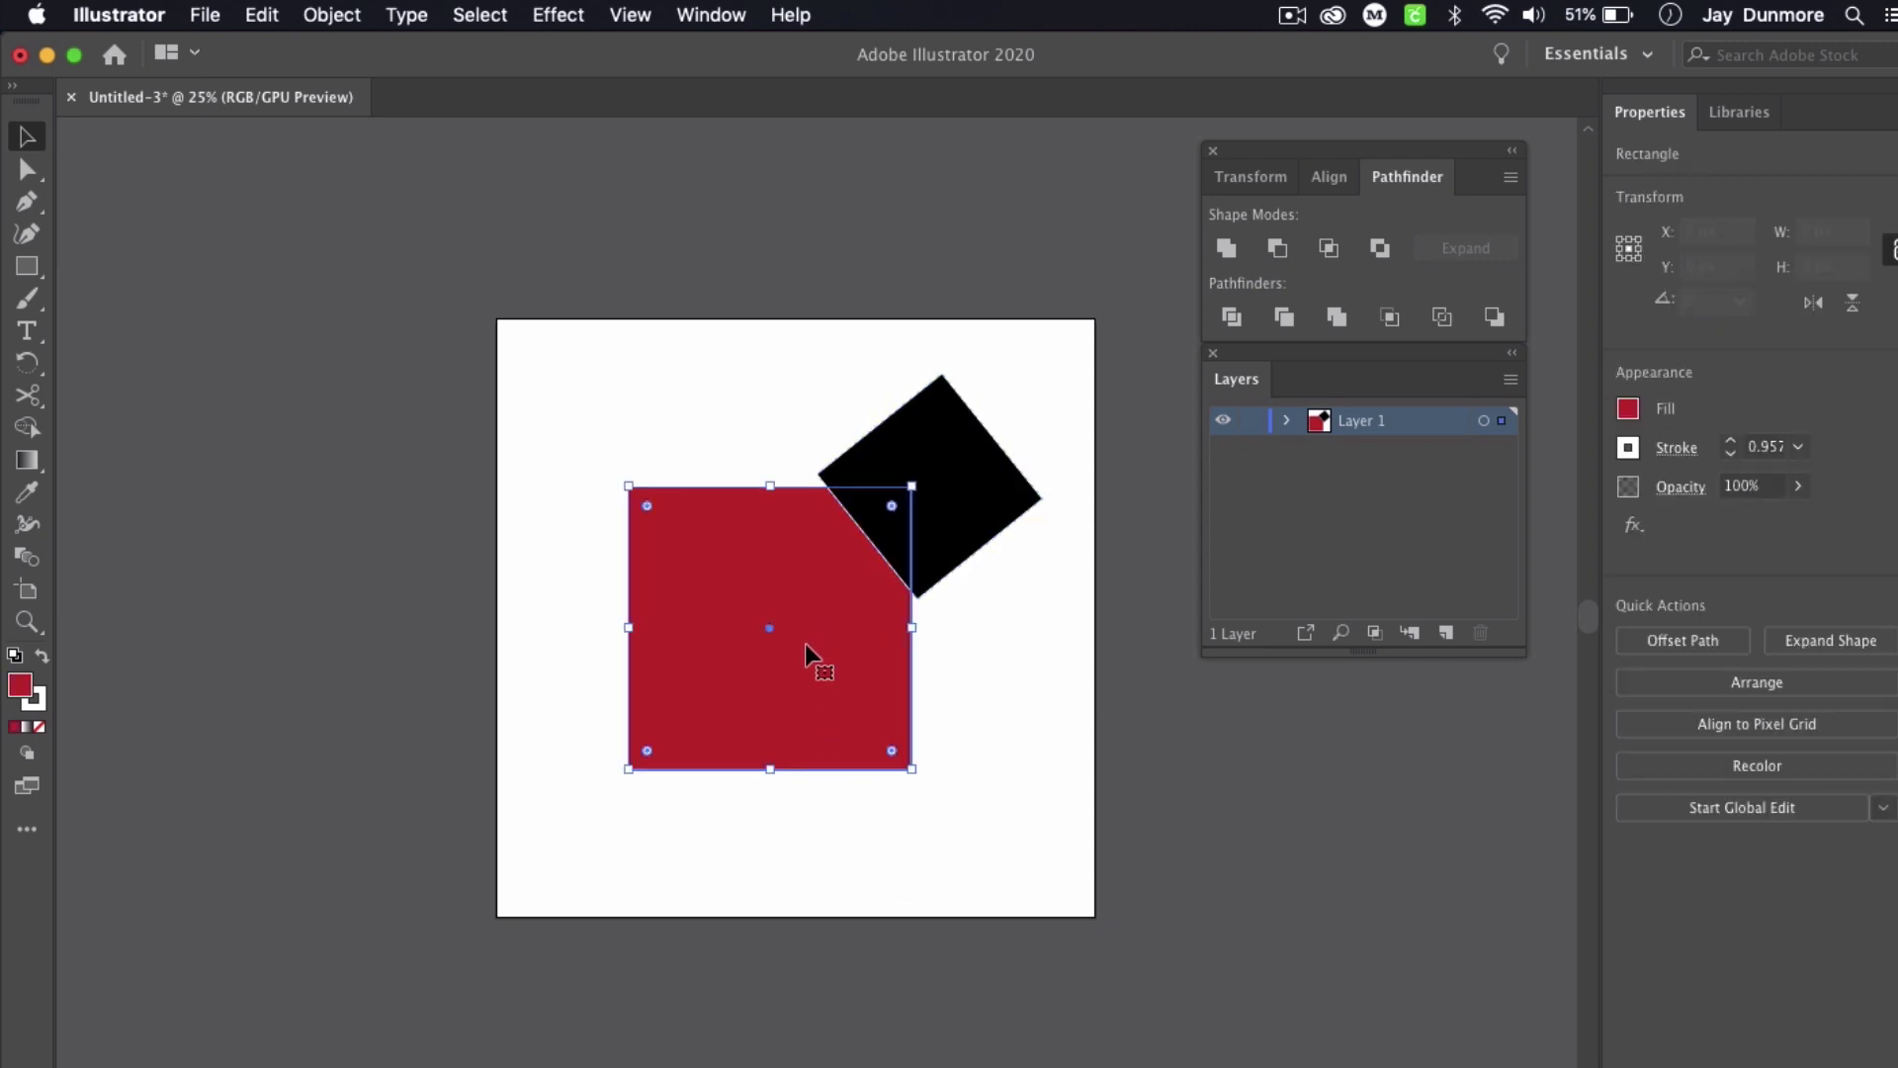
pyautogui.click(1018, 347)
pyautogui.click(947, 489)
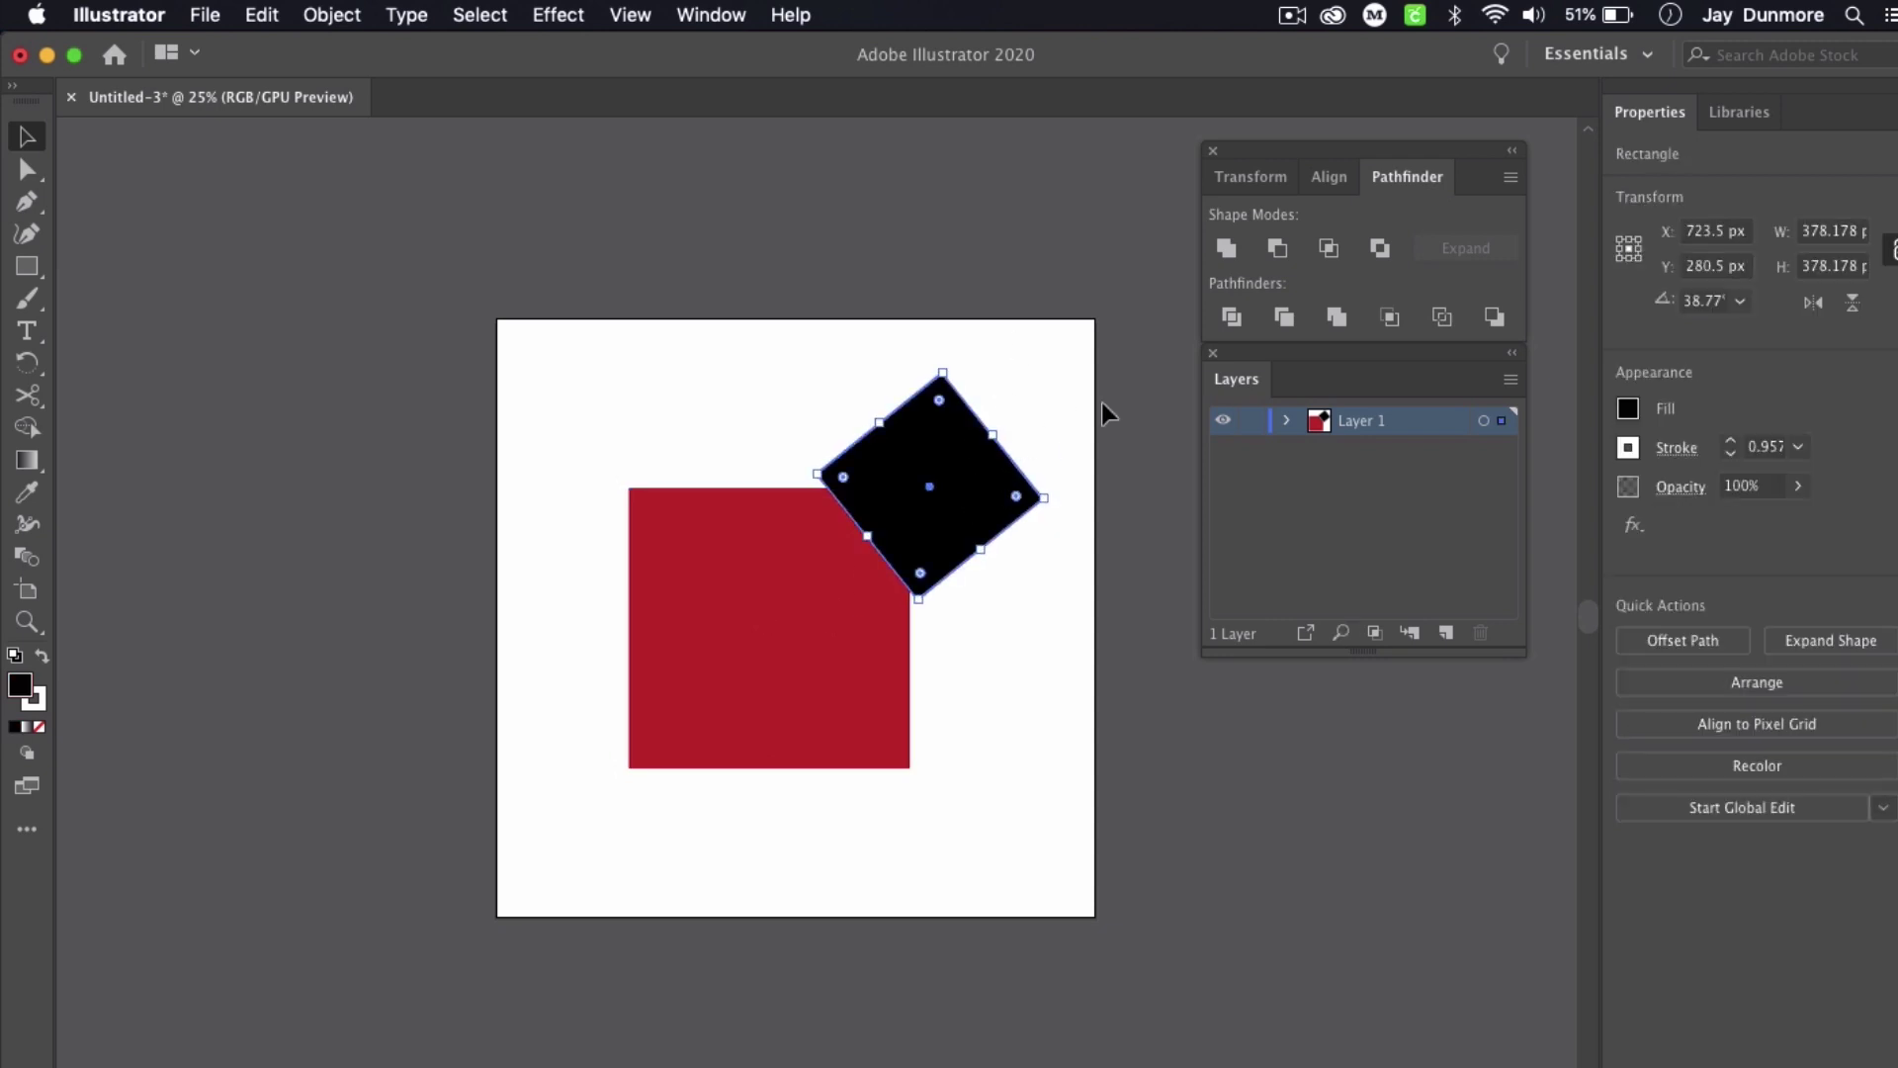
pyautogui.click(1288, 422)
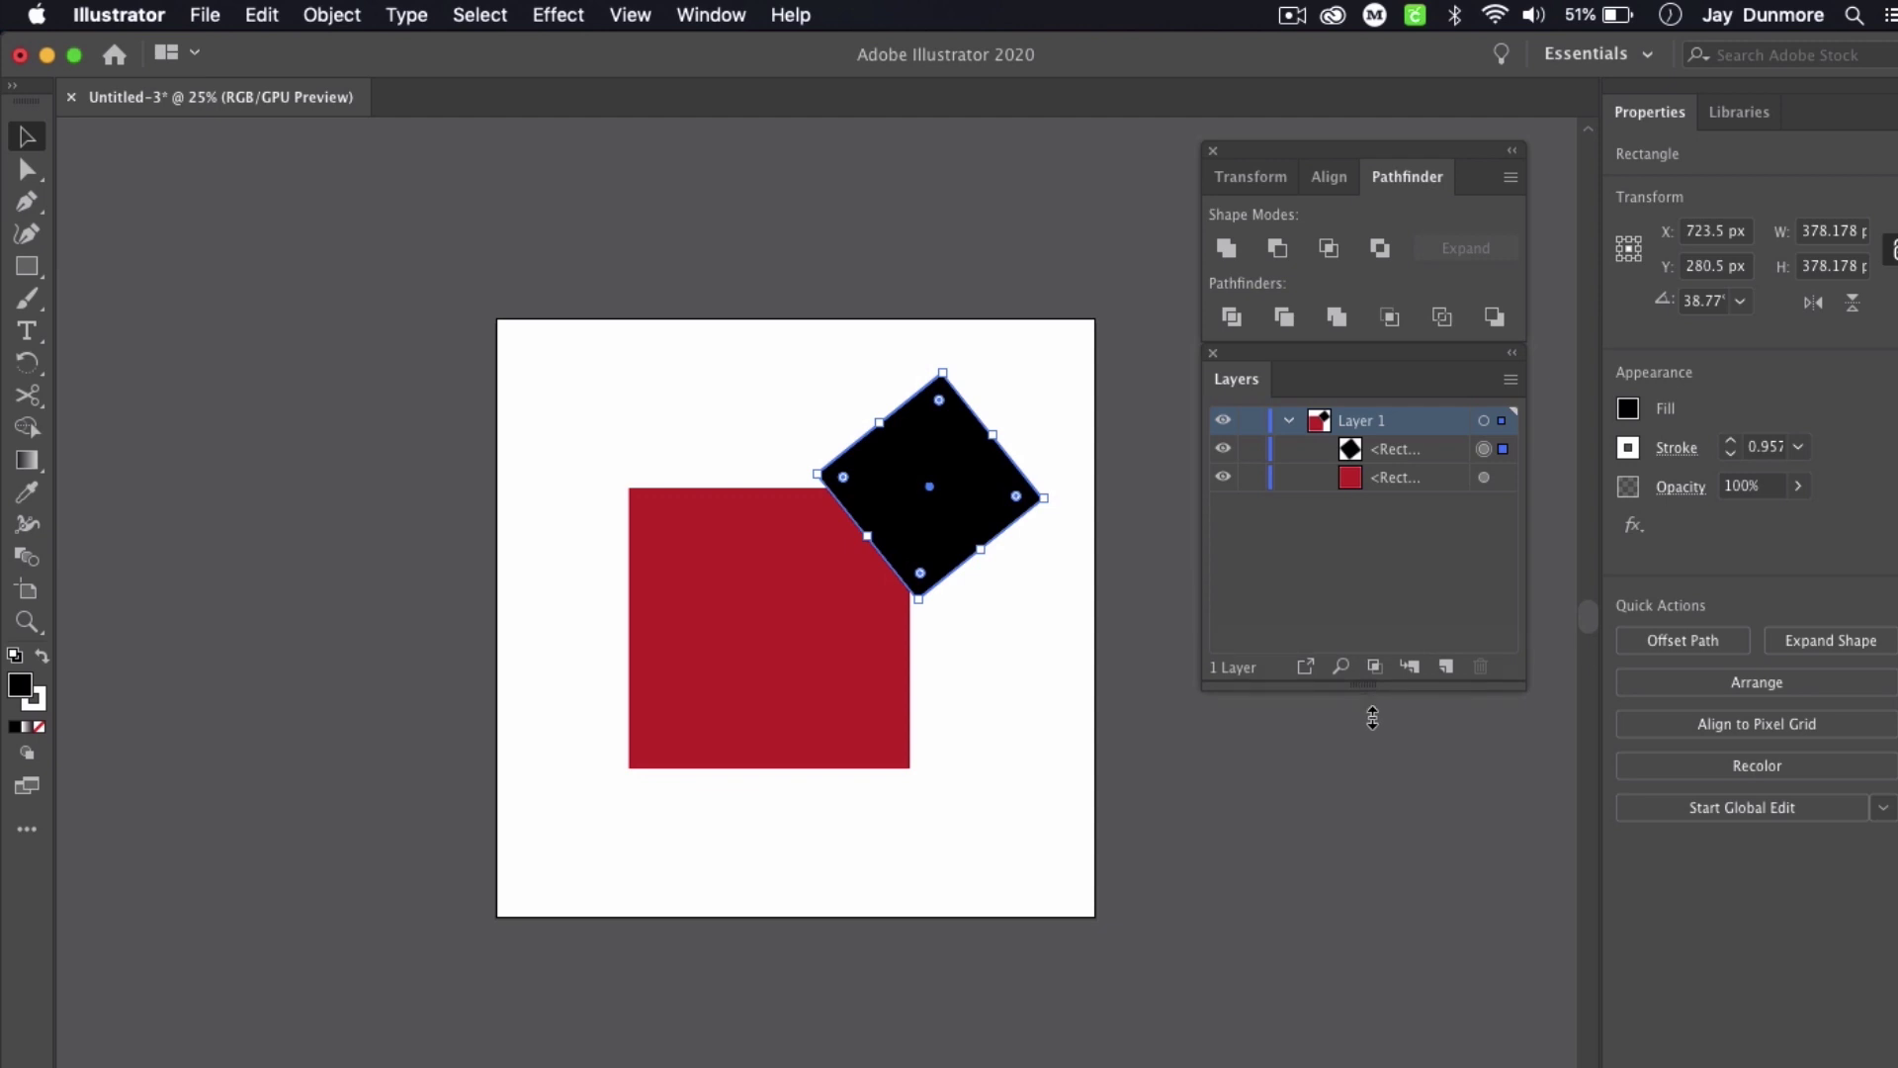
pyautogui.moveTo(1505, 657); pyautogui.dragTo(1505, 888)
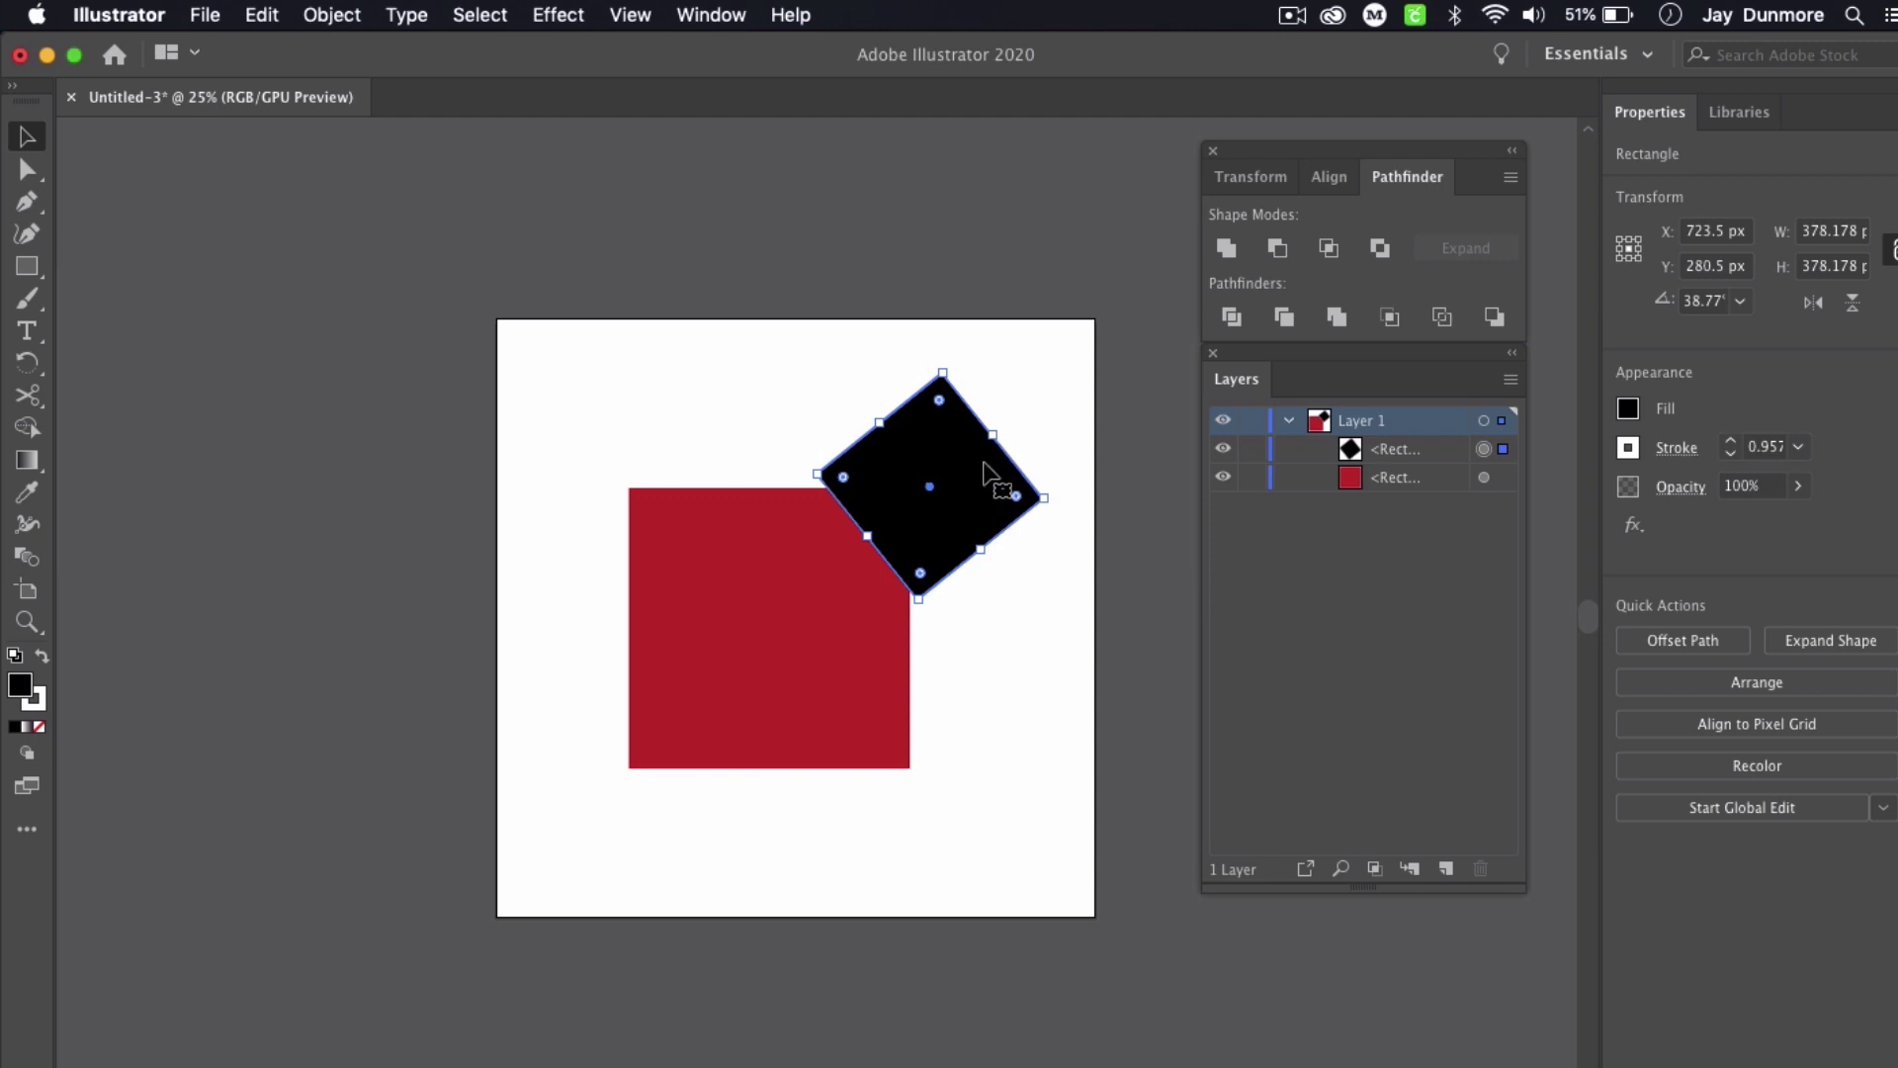
# Step: Select both squares and cut the black one out of the red one with Minus Front
pyautogui.moveTo(614, 398); pyautogui.dragTo(988, 831)
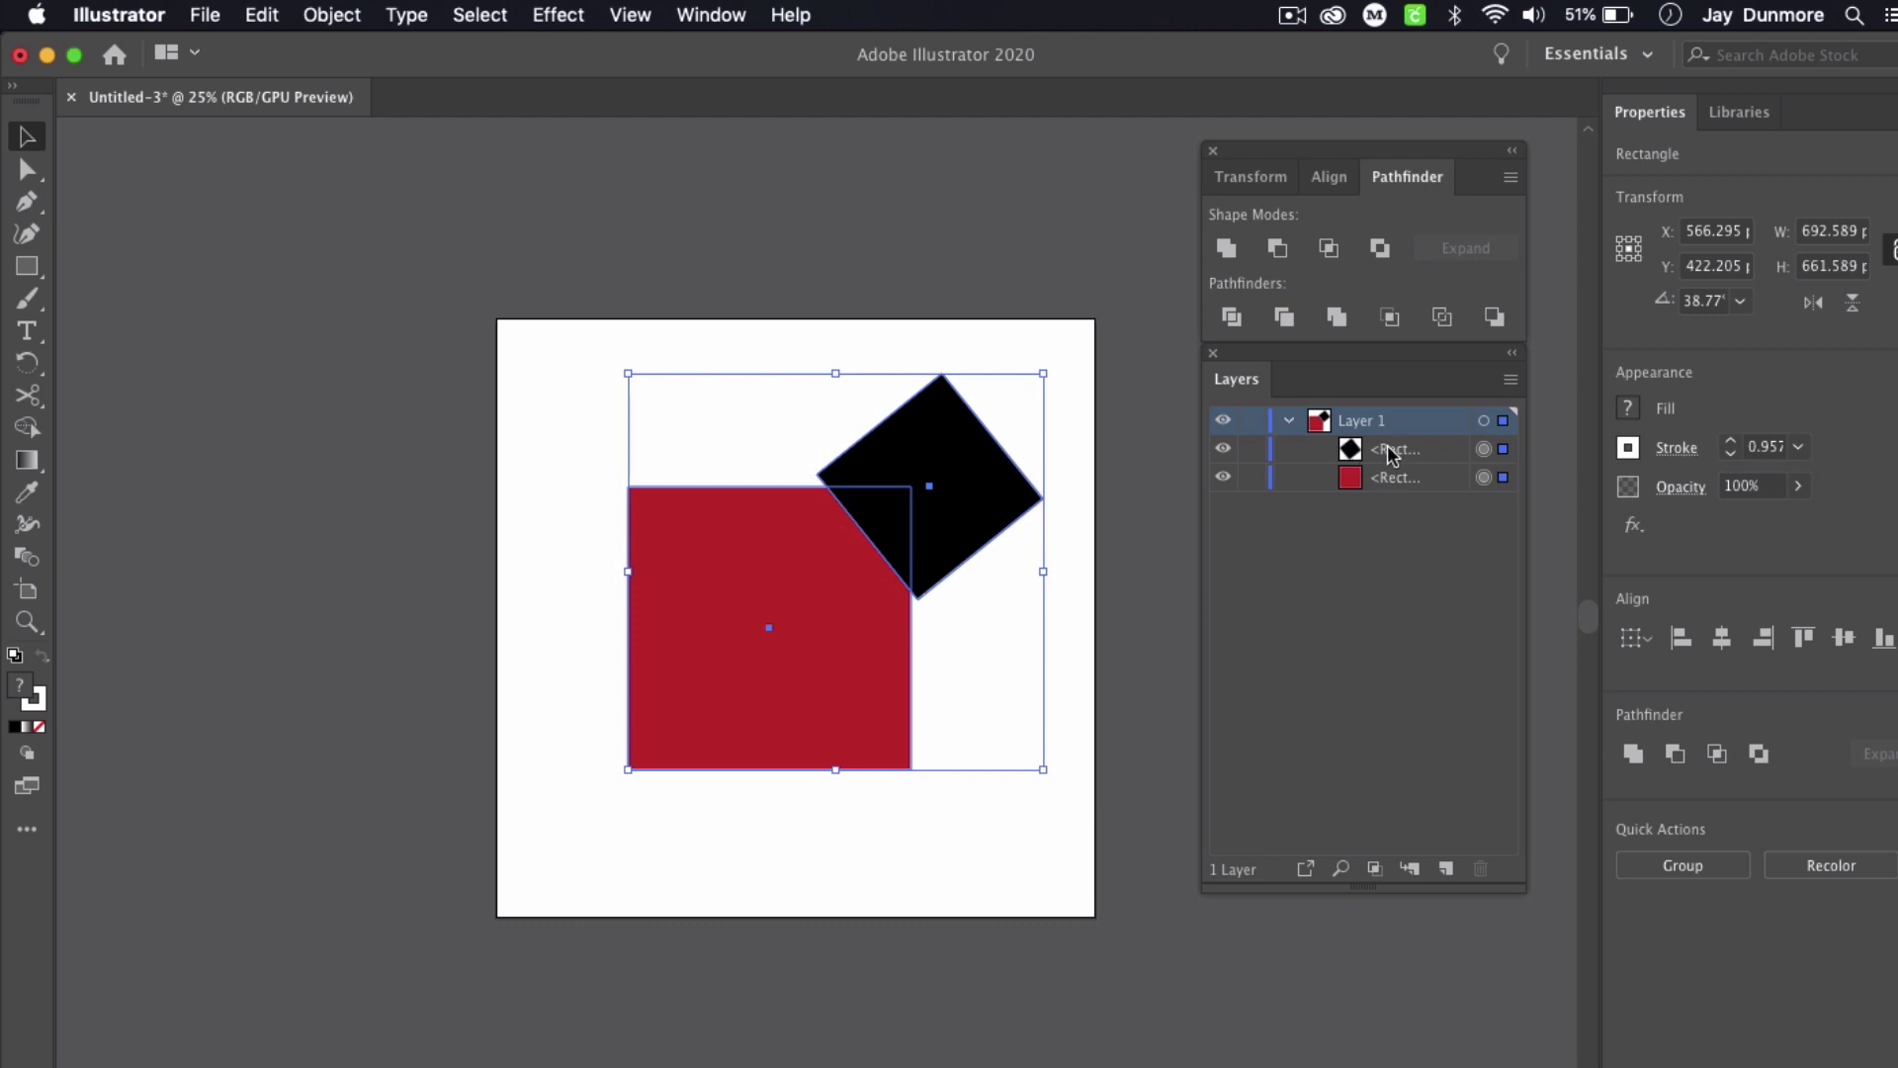
pyautogui.click(1279, 252)
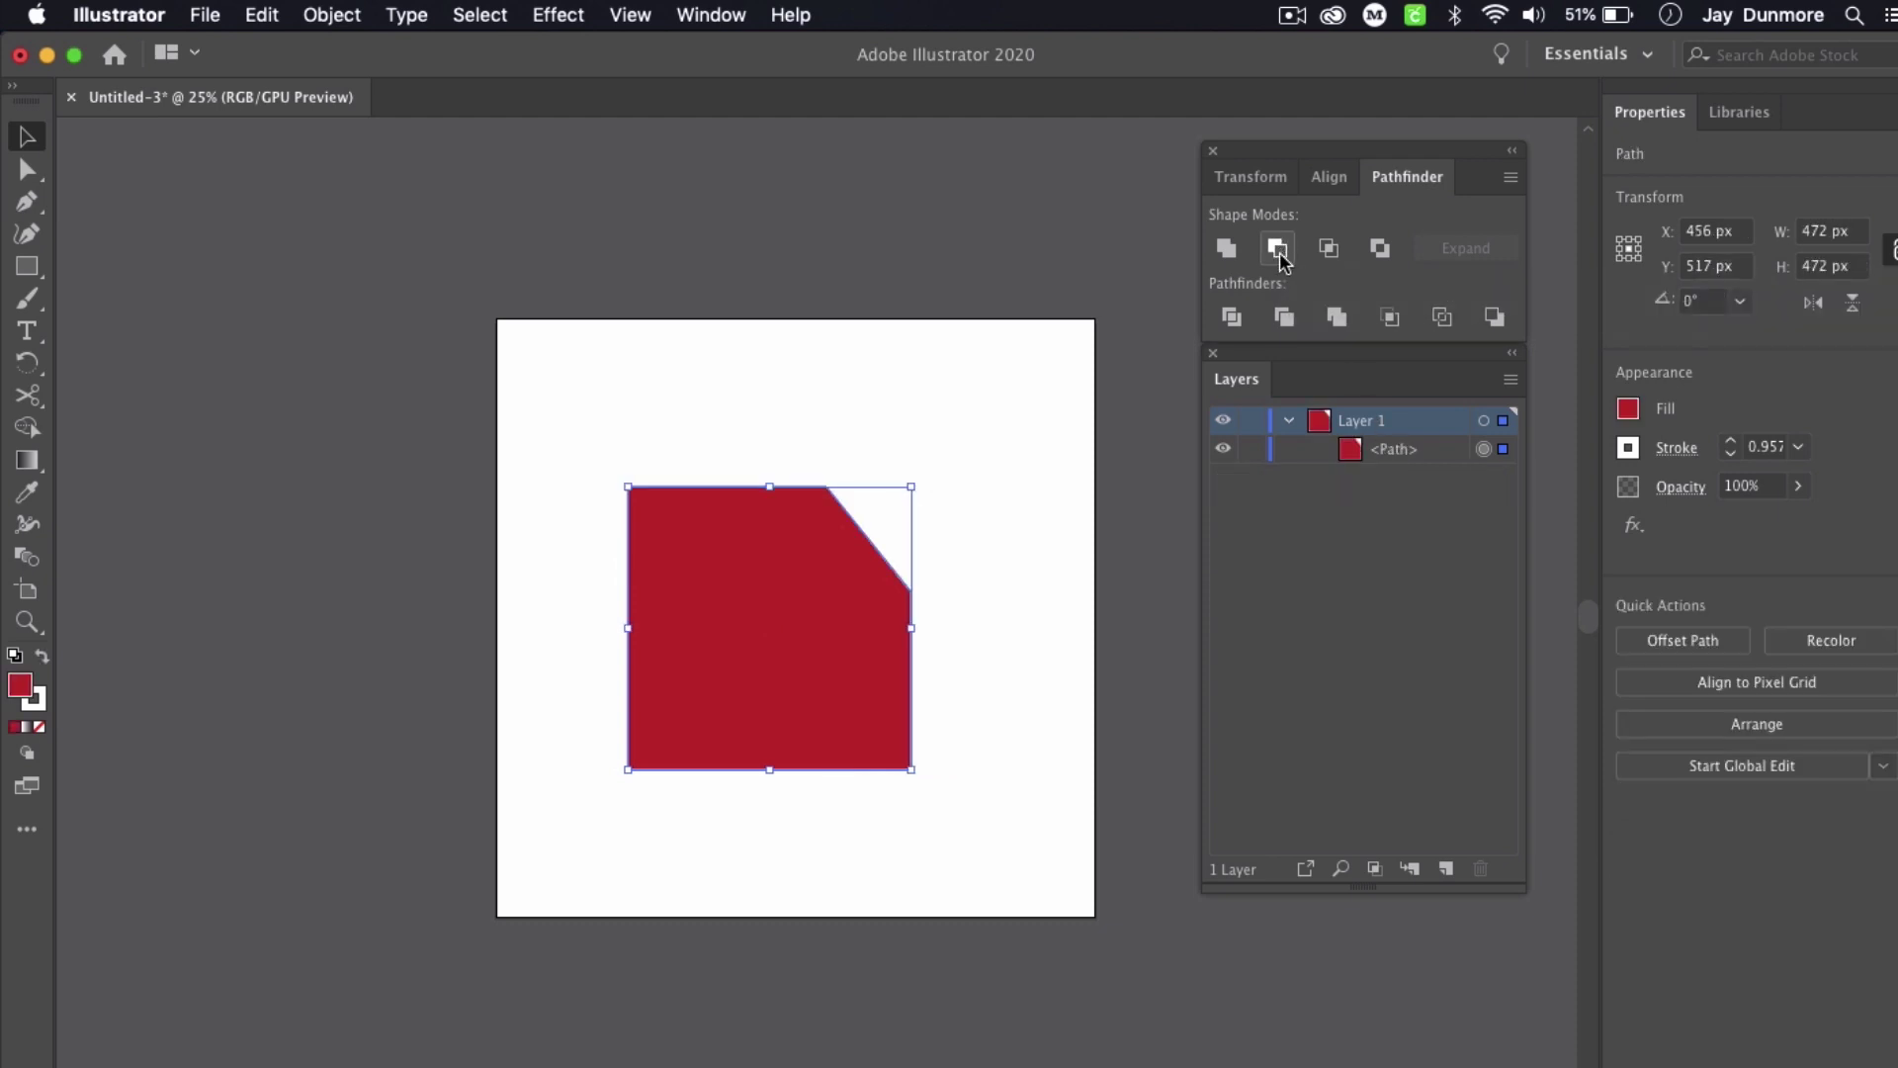
pyautogui.click(1035, 479)
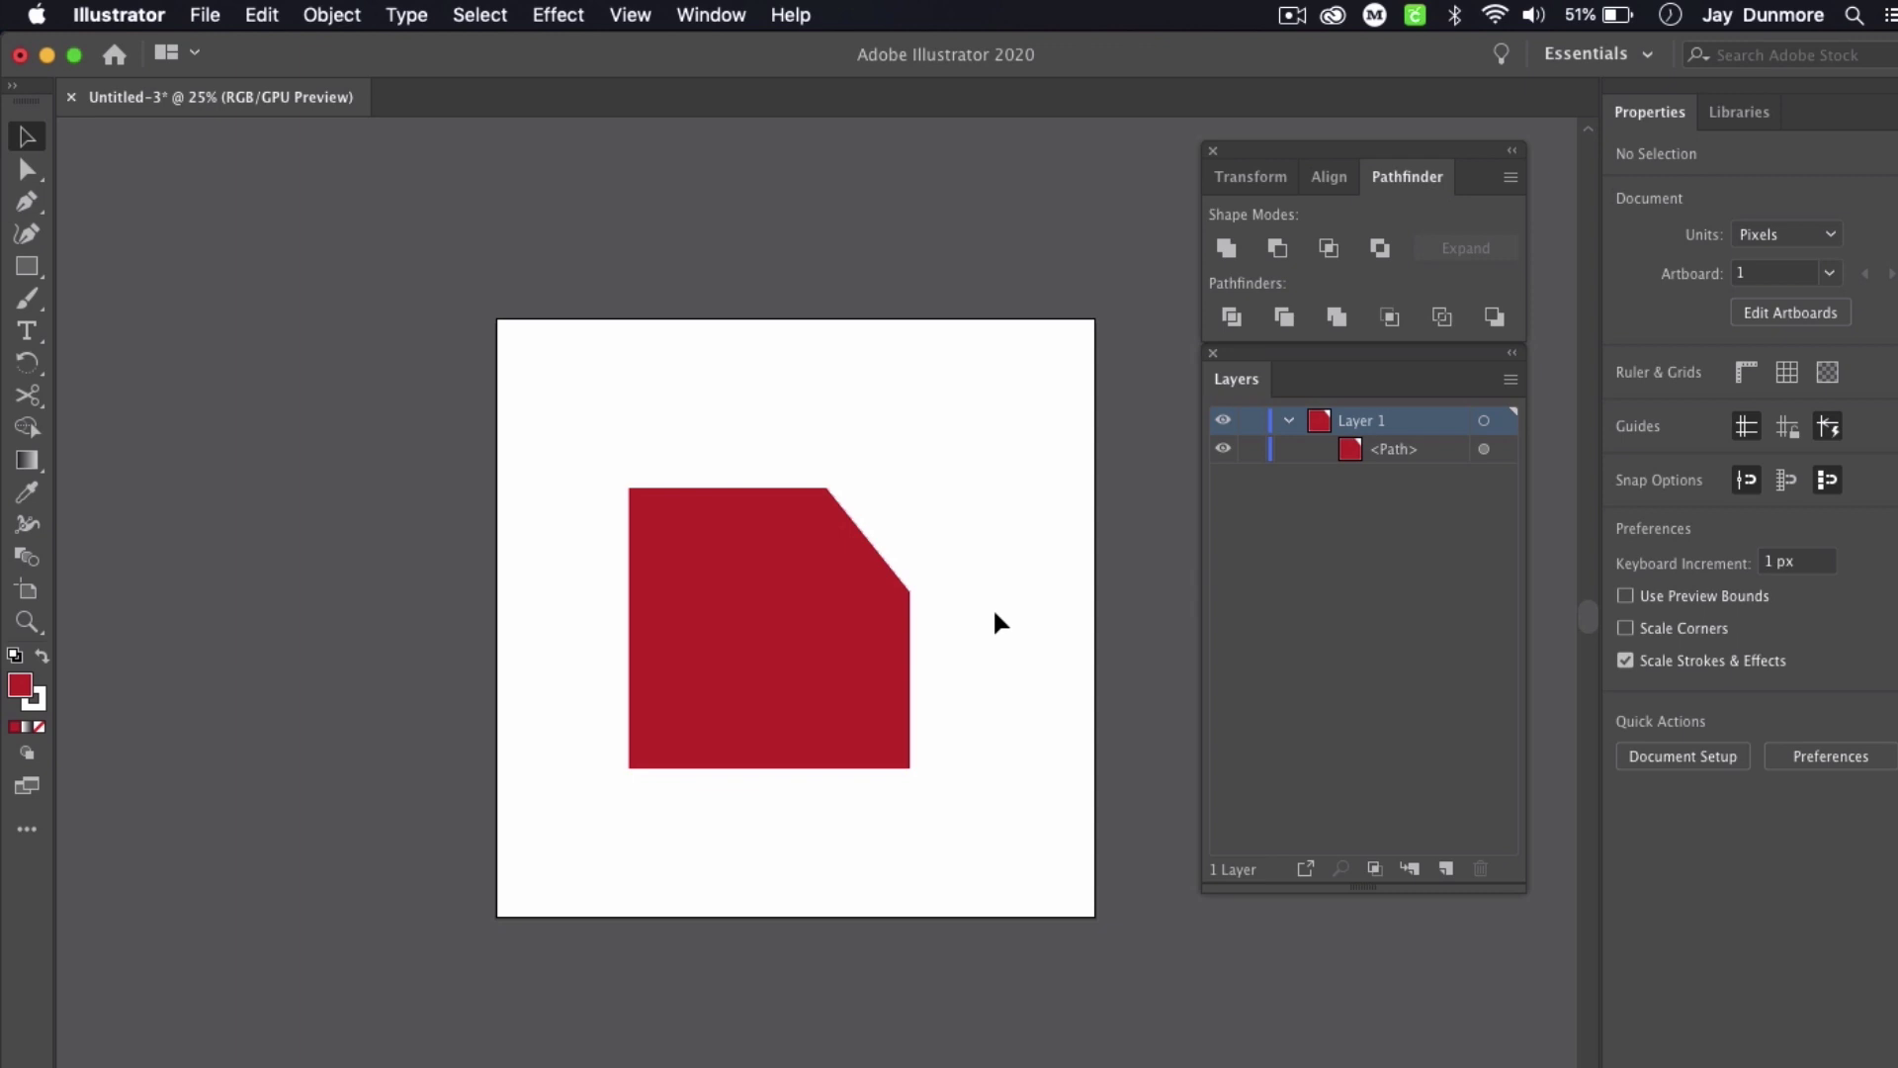
# Step: Draw a black-filled square of about 56 px straddling the red shape's left edge, slightly above its middle
pyautogui.moveTo(20, 270); pyautogui.dragTo(89, 265)
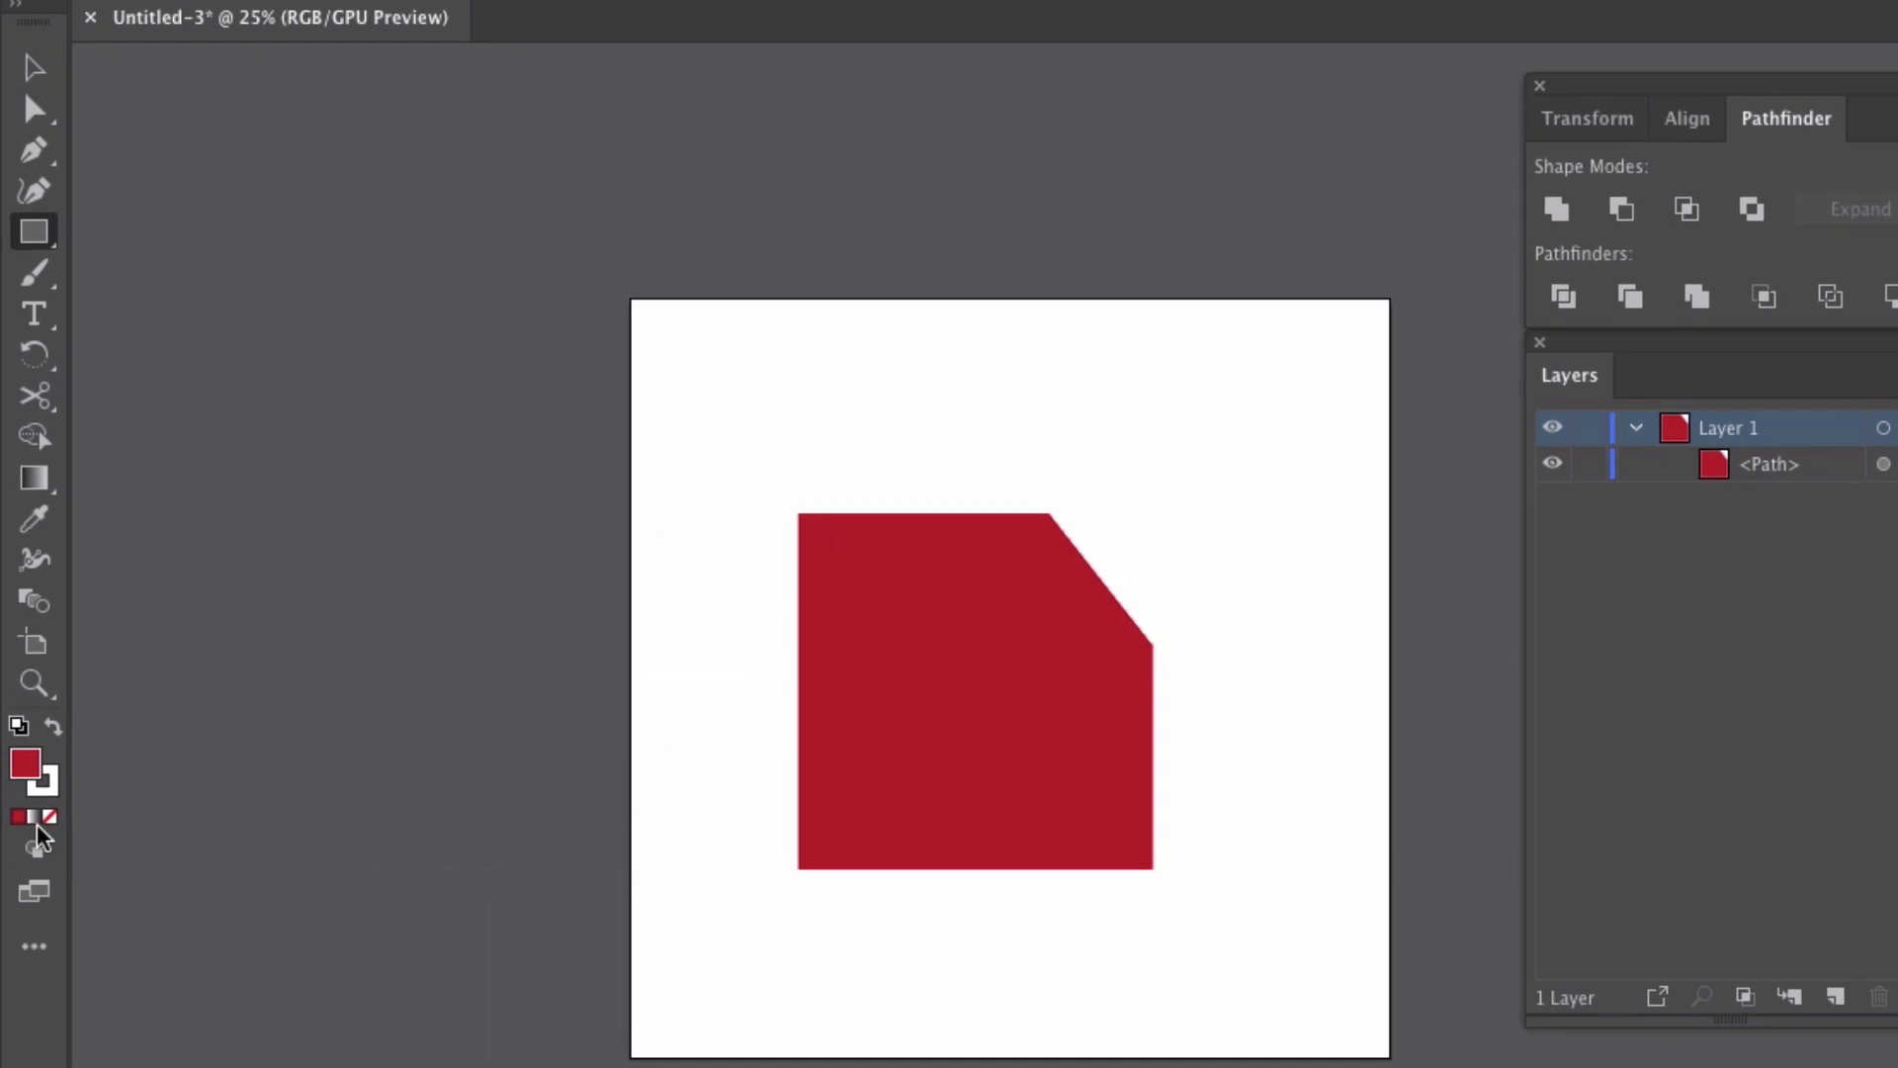
pyautogui.press('d')
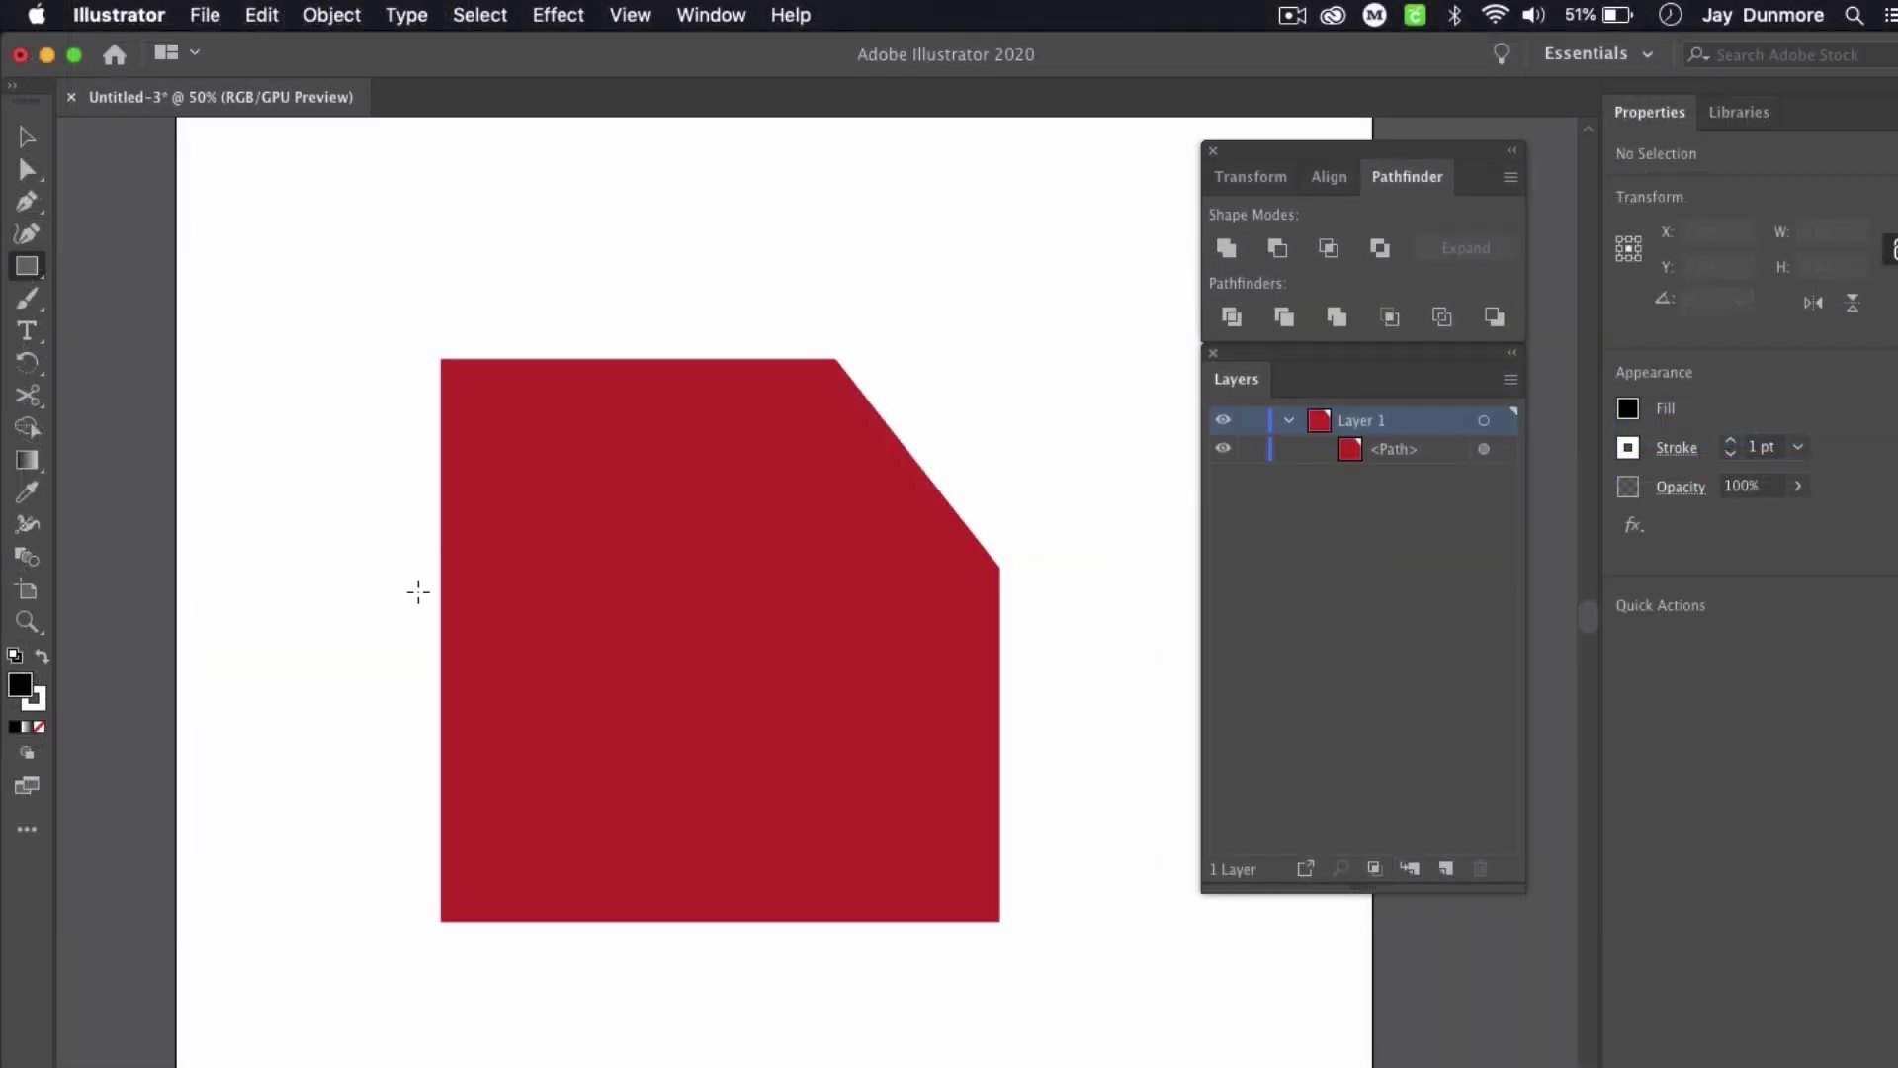
pyautogui.moveTo(408, 565); pyautogui.dragTo(475, 630)
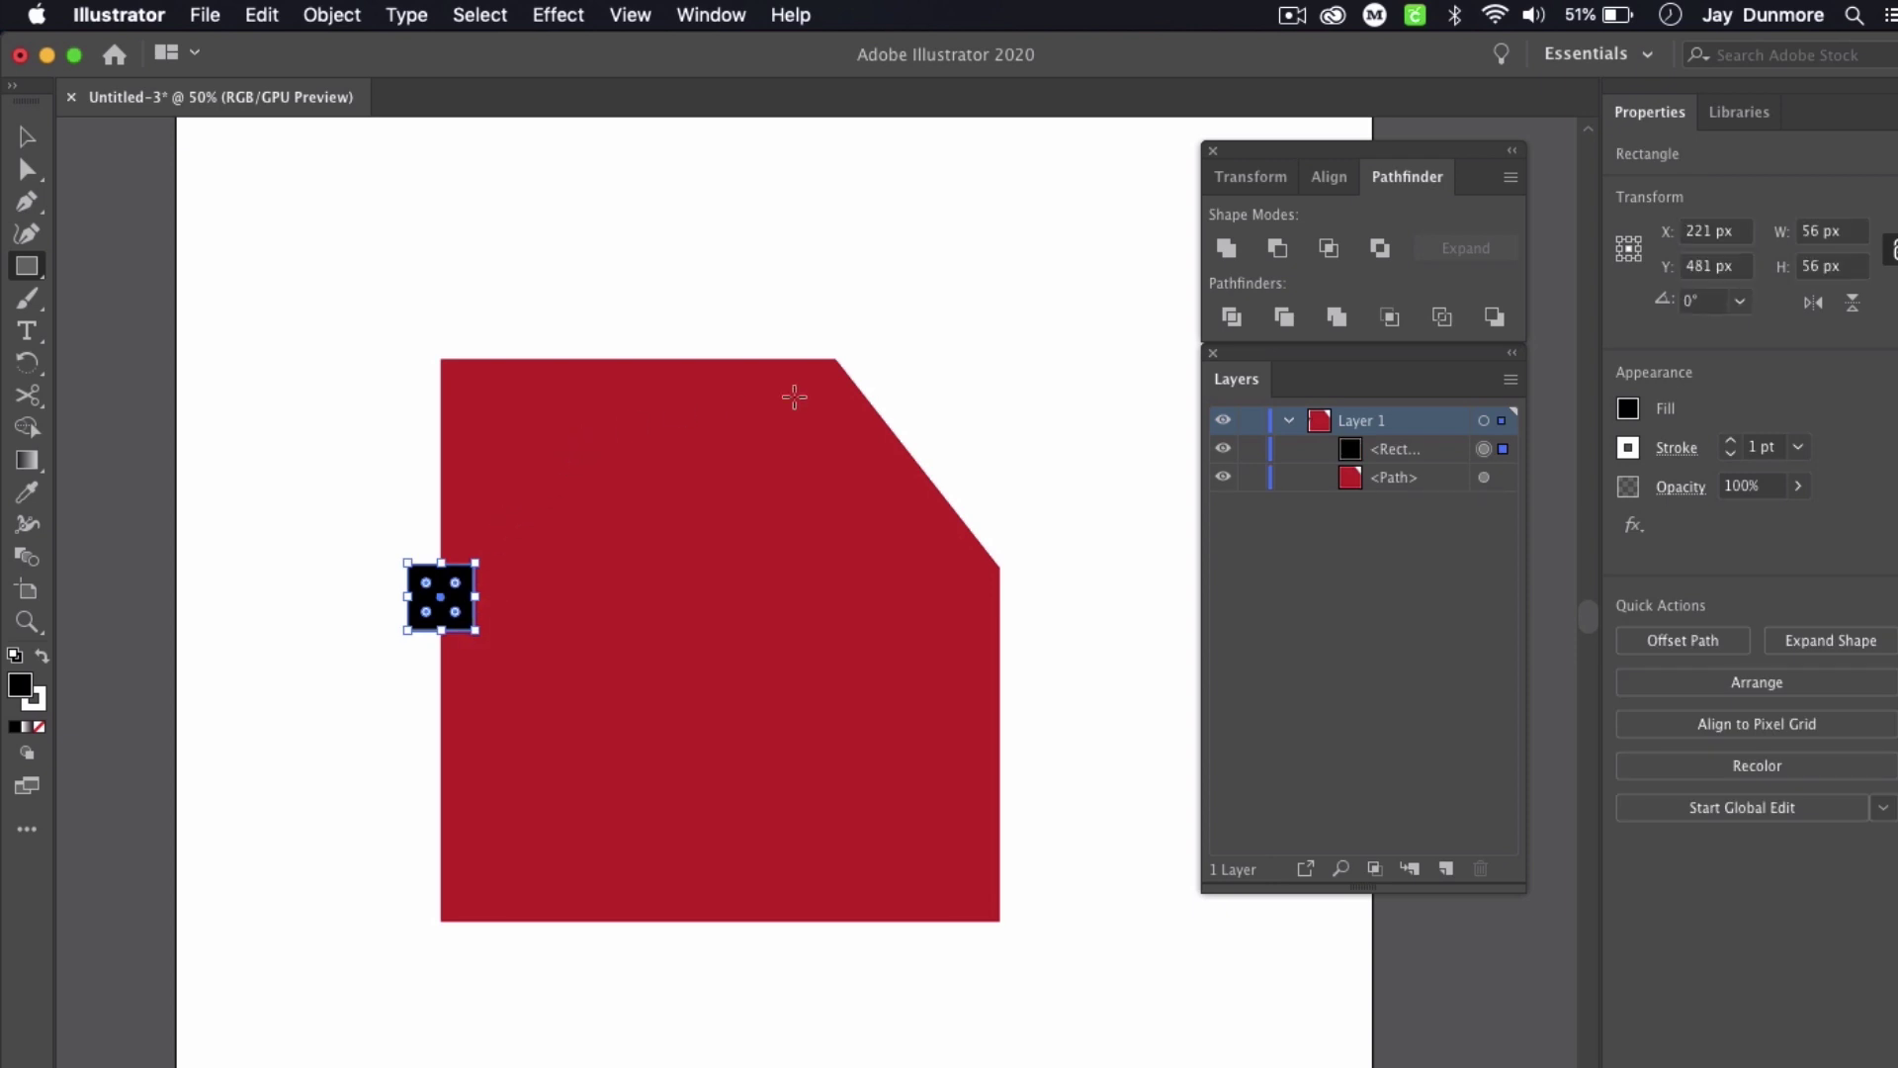
# Step: Subtract the small black square from the red shape with Minus Front to cut a notch in its left edge
pyautogui.press('v')
pyautogui.moveTo(283, 404); pyautogui.dragTo(510, 605)
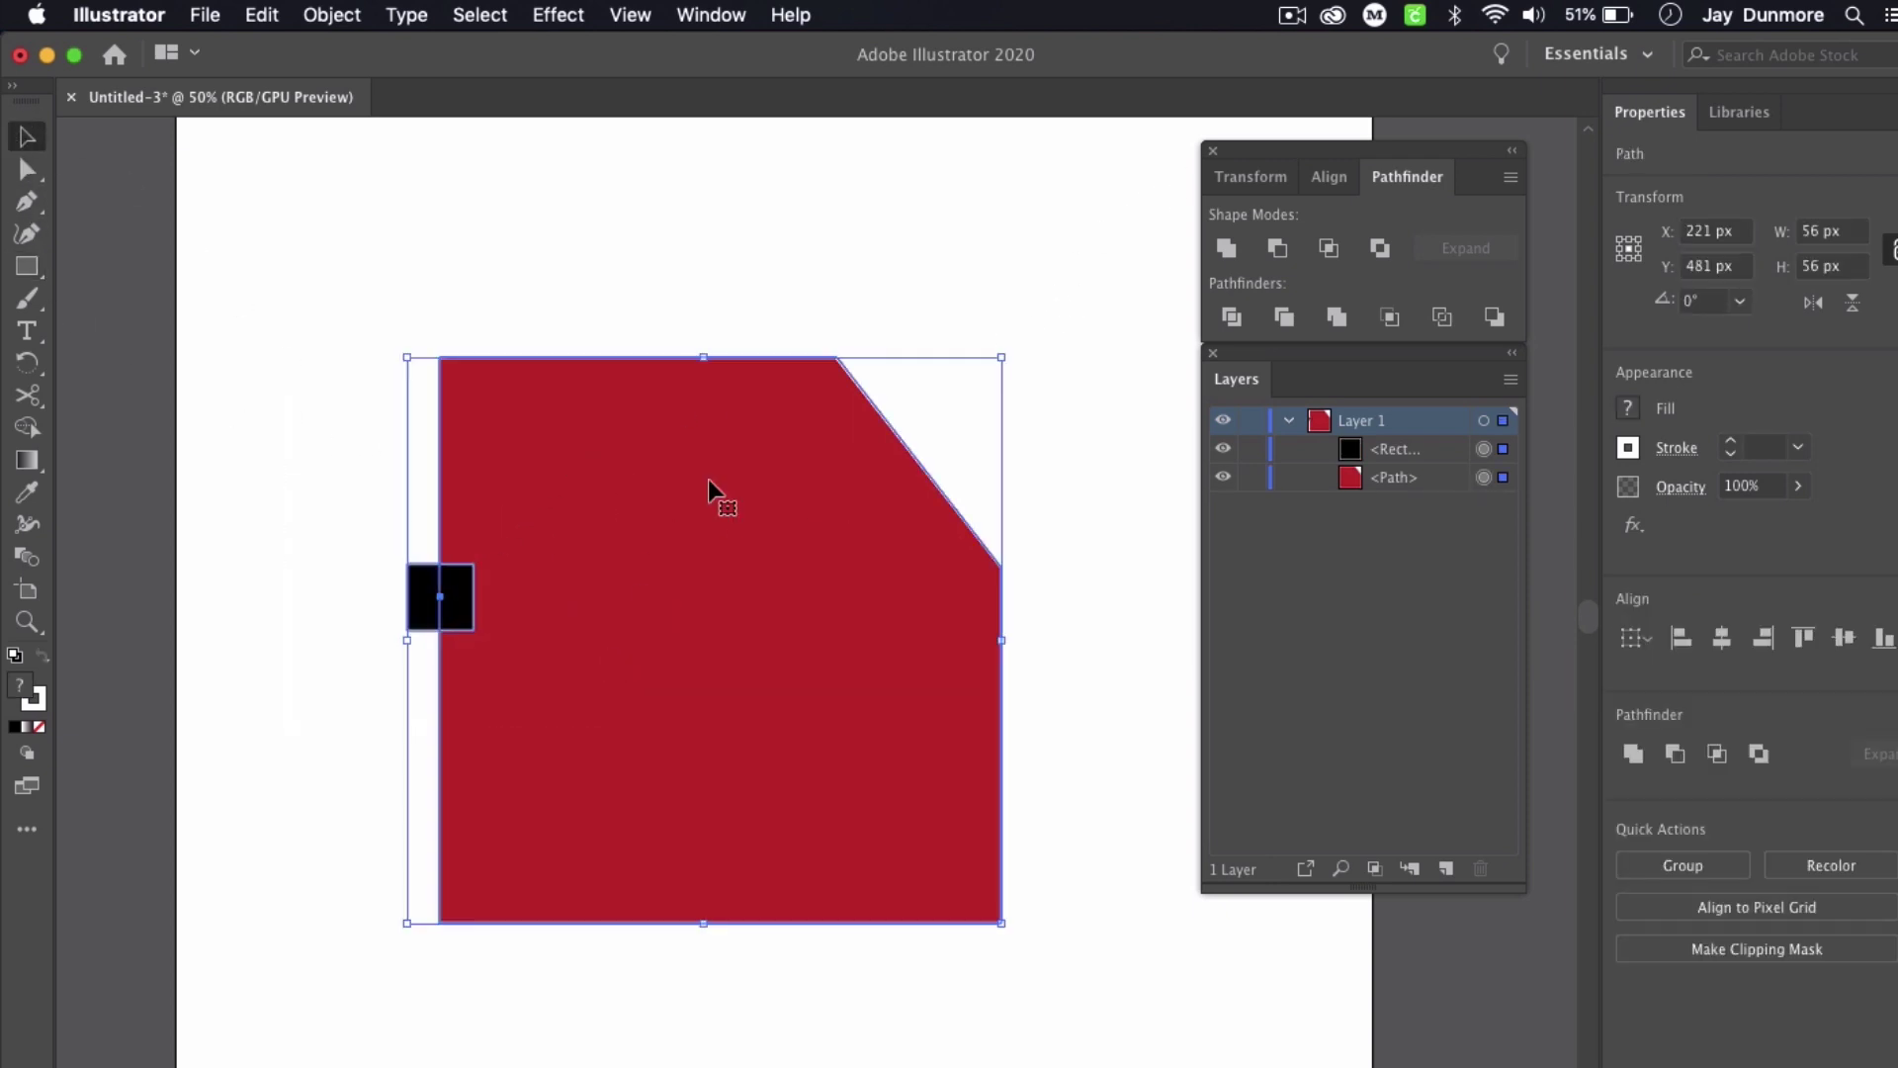
pyautogui.click(1277, 248)
pyautogui.click(1017, 447)
# Step: Draw two white-filled rectangles on the red shape: one about 337 x 192 px in its lower part, another about 217 x 101 px near its top
pyautogui.click(30, 269)
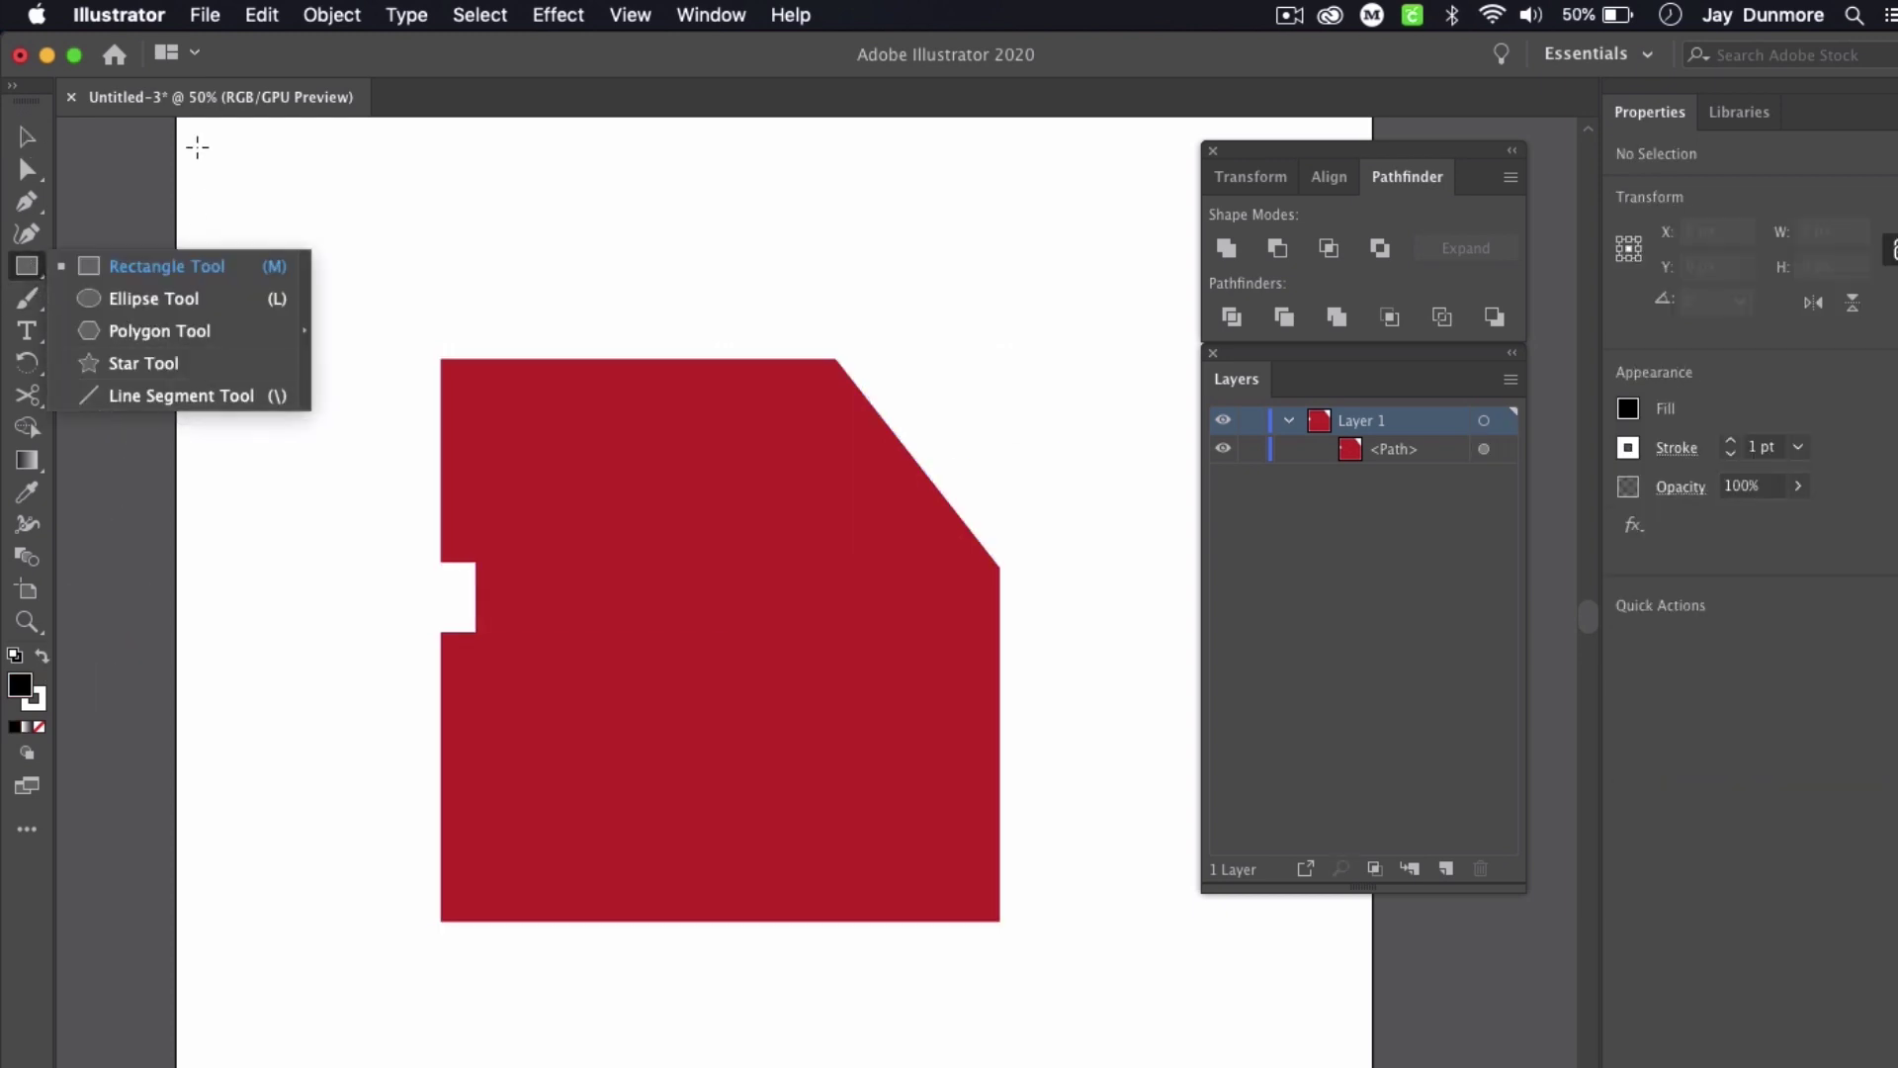
pyautogui.click(81, 267)
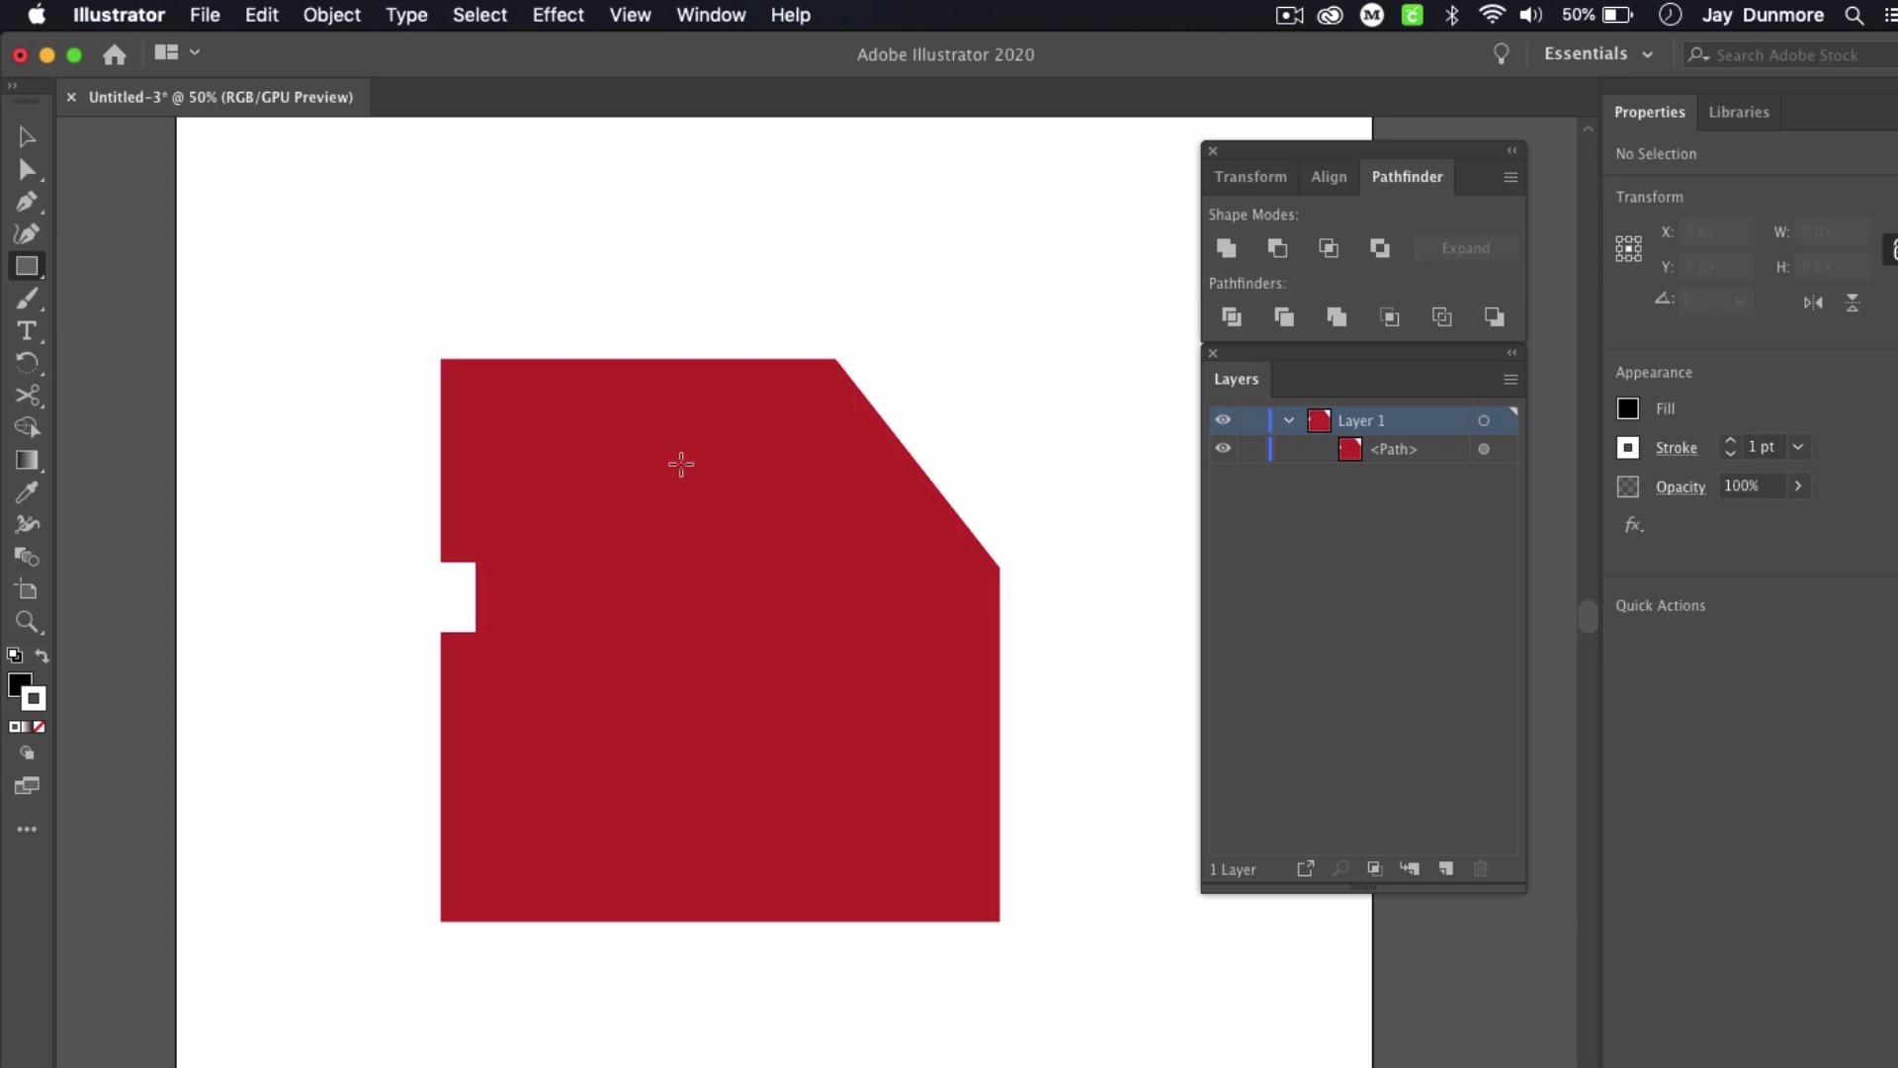
pyautogui.hotkey('shift', 'x')
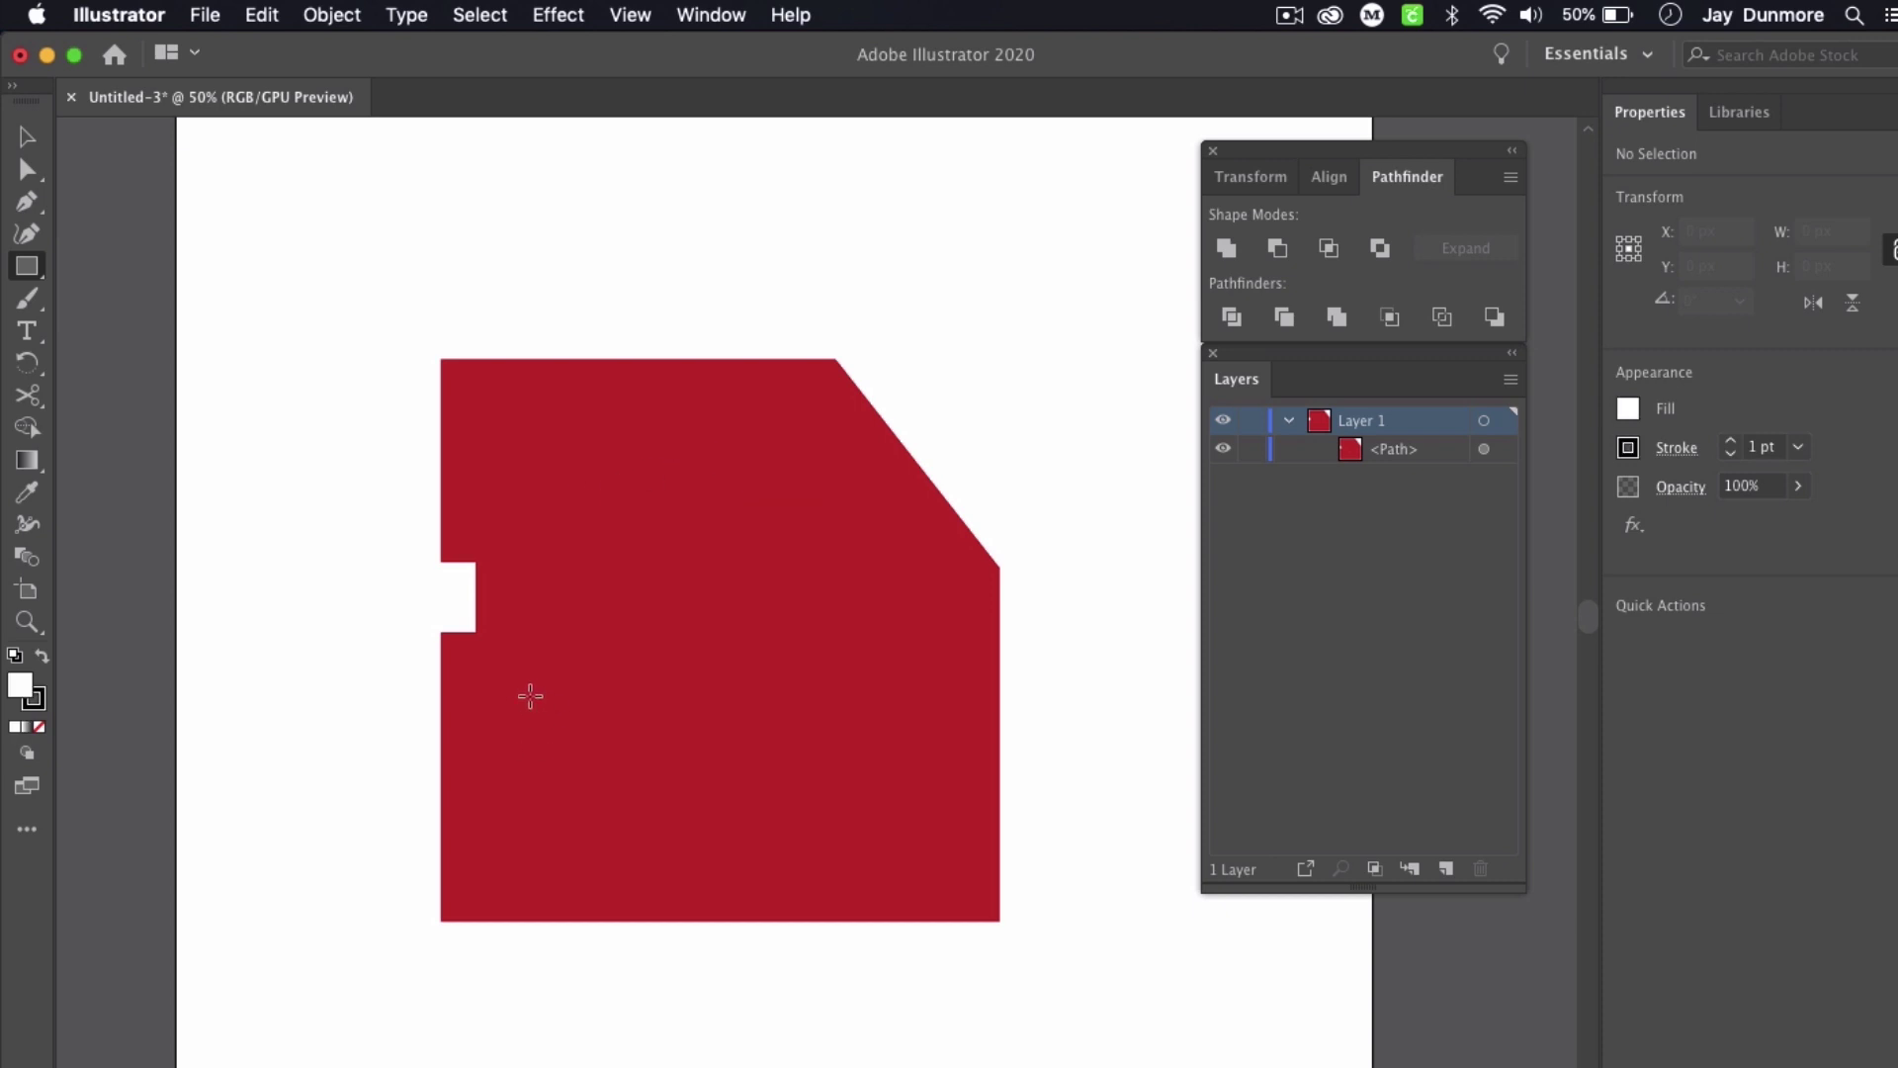
pyautogui.moveTo(530, 679)
pyautogui.mouseDown()
pyautogui.moveTo(621, 774)
pyautogui.moveTo(923, 890)
pyautogui.mouseUp()
pyautogui.moveTo(909, 870)
pyautogui.mouseDown()
pyautogui.moveTo(797, 826)
pyautogui.moveTo(878, 870)
pyautogui.moveTo(893, 818)
pyautogui.moveTo(860, 830)
pyautogui.moveTo(905, 878)
pyautogui.moveTo(864, 843)
pyautogui.moveTo(875, 867)
pyautogui.moveTo(911, 882)
pyautogui.mouseUp()
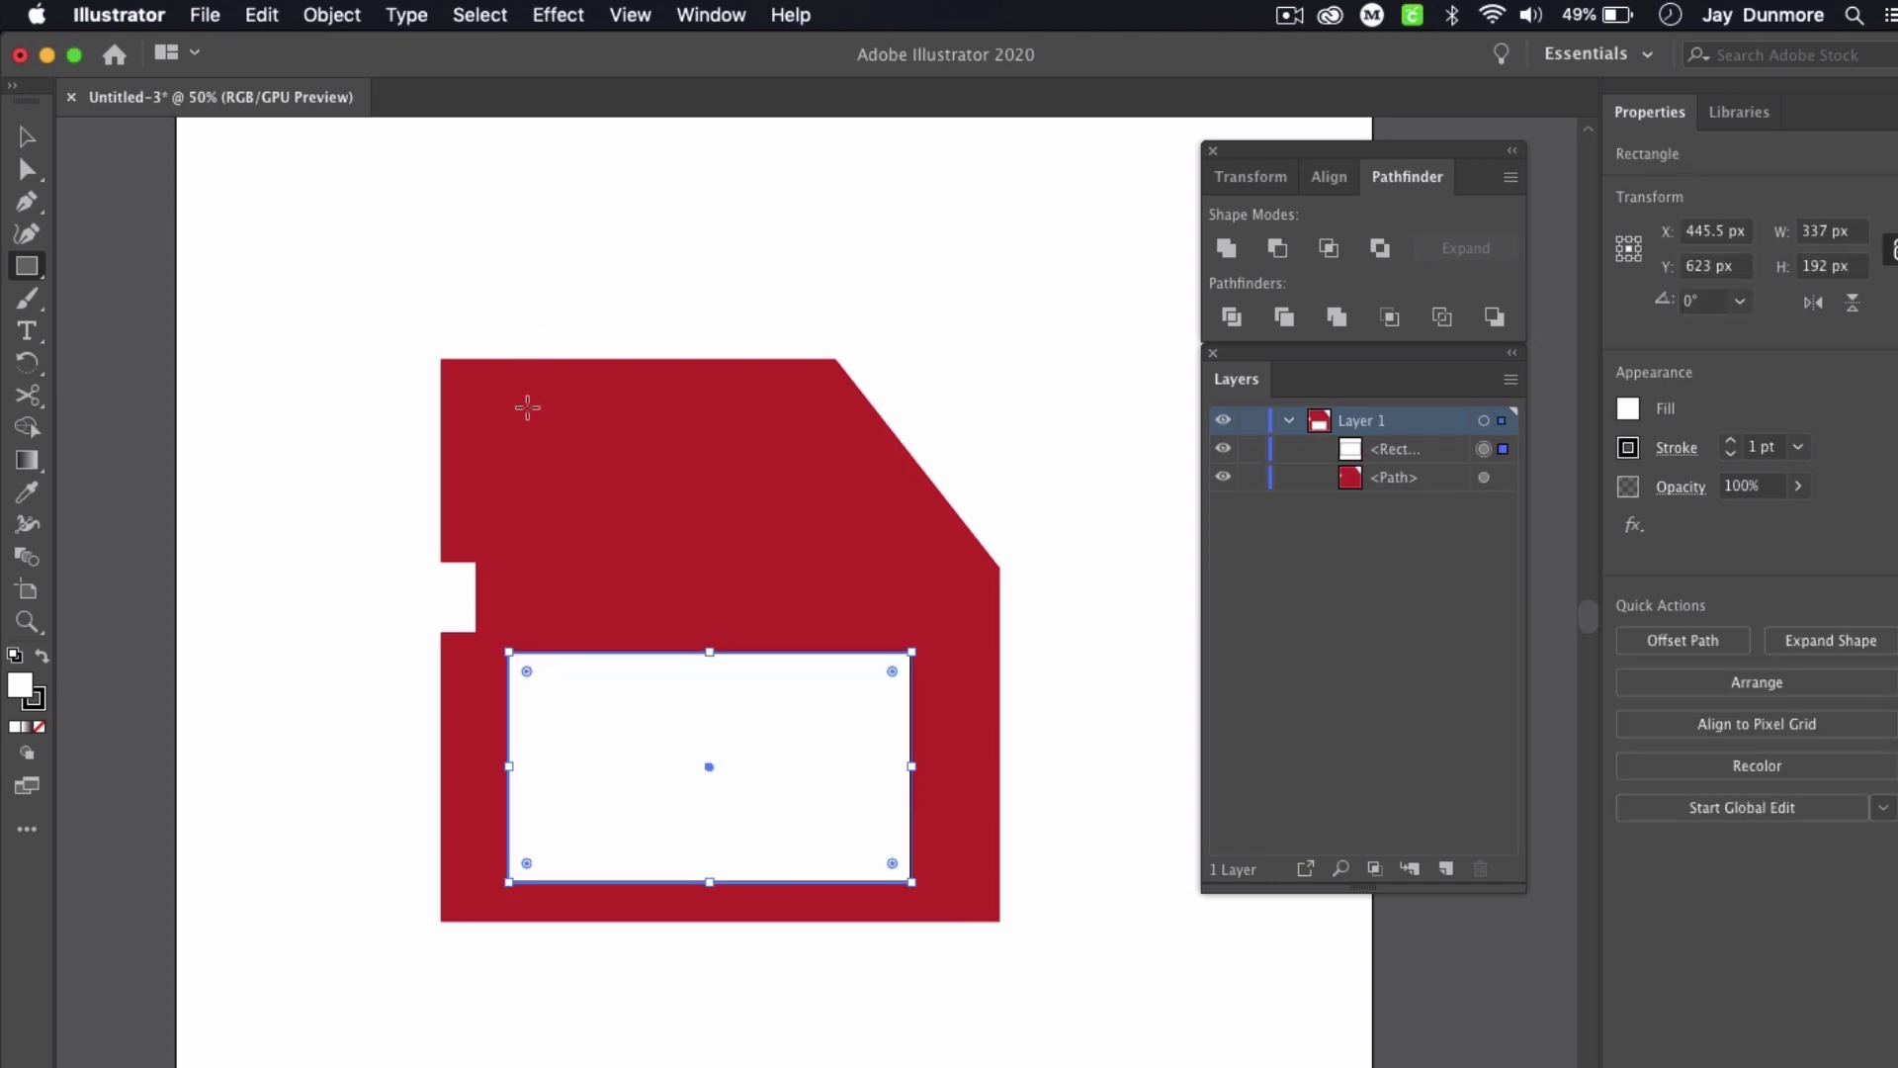
pyautogui.moveTo(517, 404); pyautogui.dragTo(776, 524)
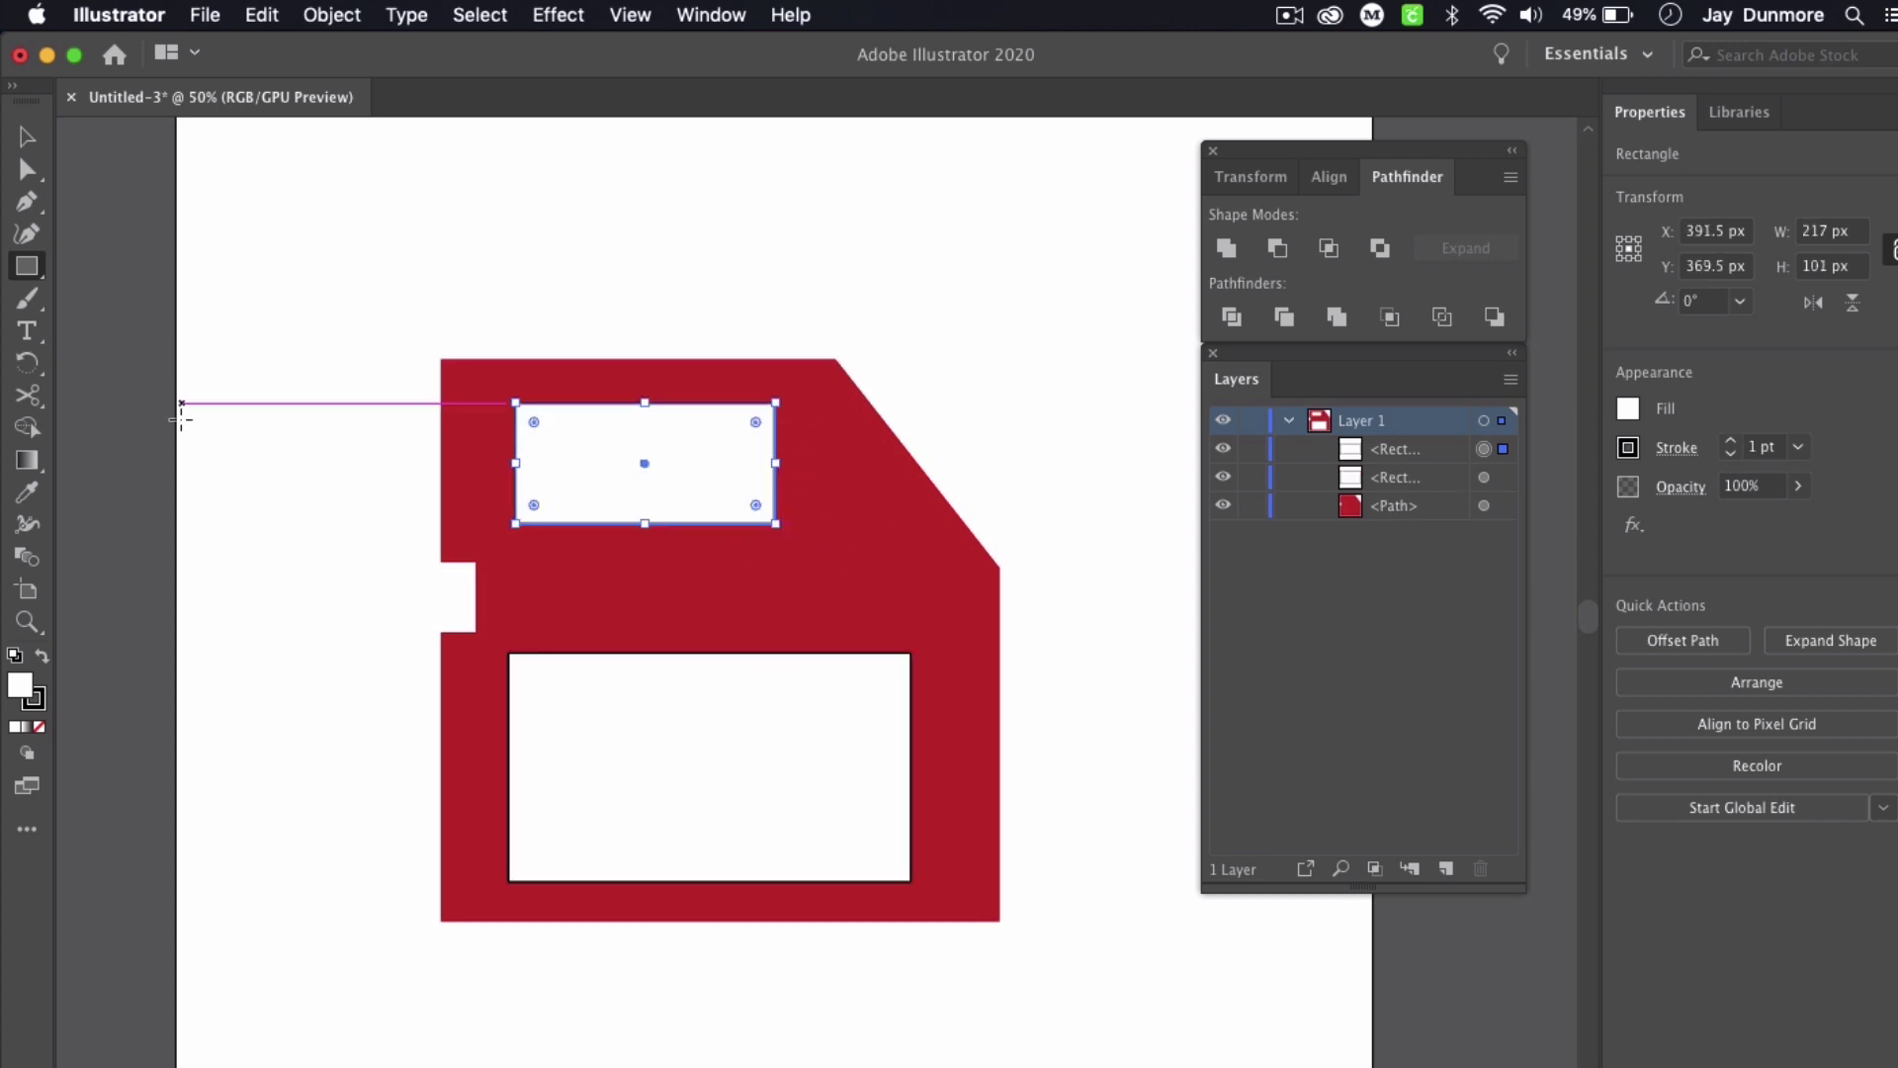
# Step: Fill both white rectangles on the red shape with a very light grey
pyautogui.press('v')
pyautogui.click(180, 407)
pyautogui.click(655, 490)
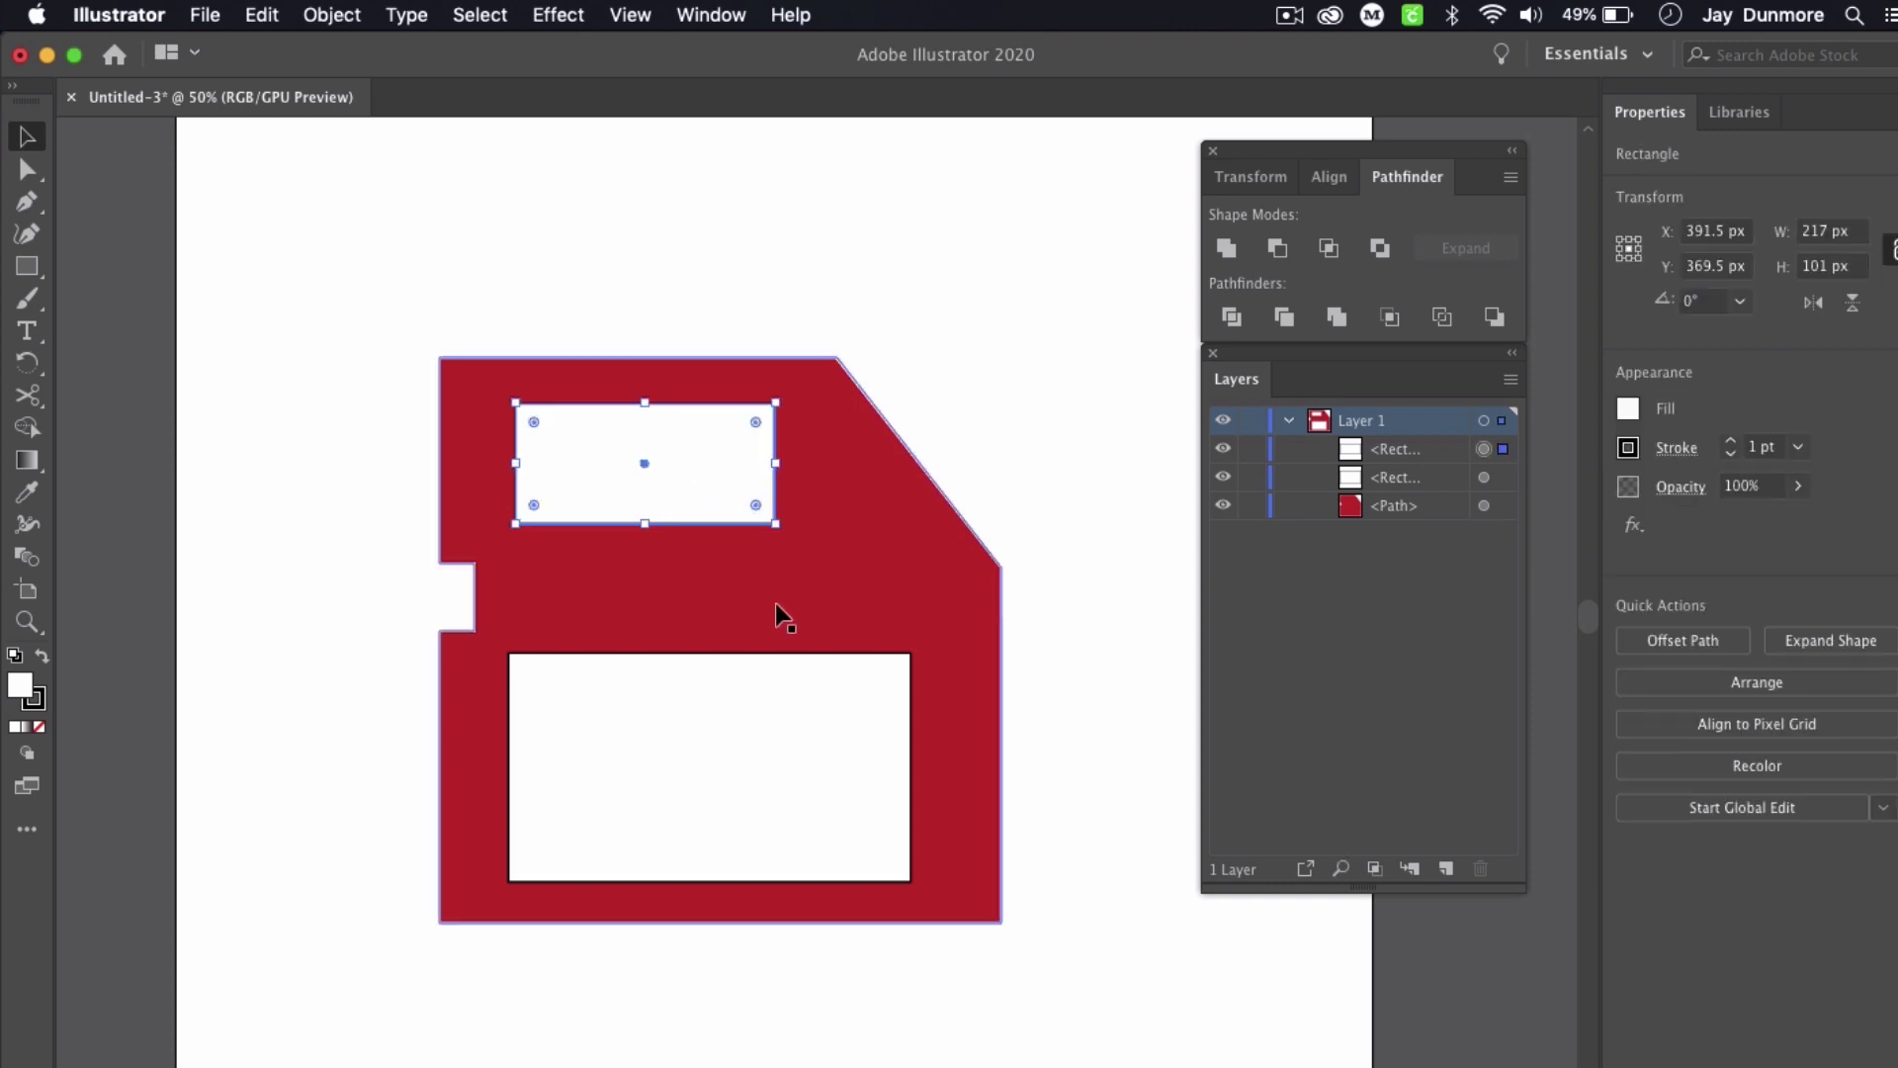
pyautogui.keyDown('shift'); pyautogui.click(792, 758); pyautogui.keyUp('shift')
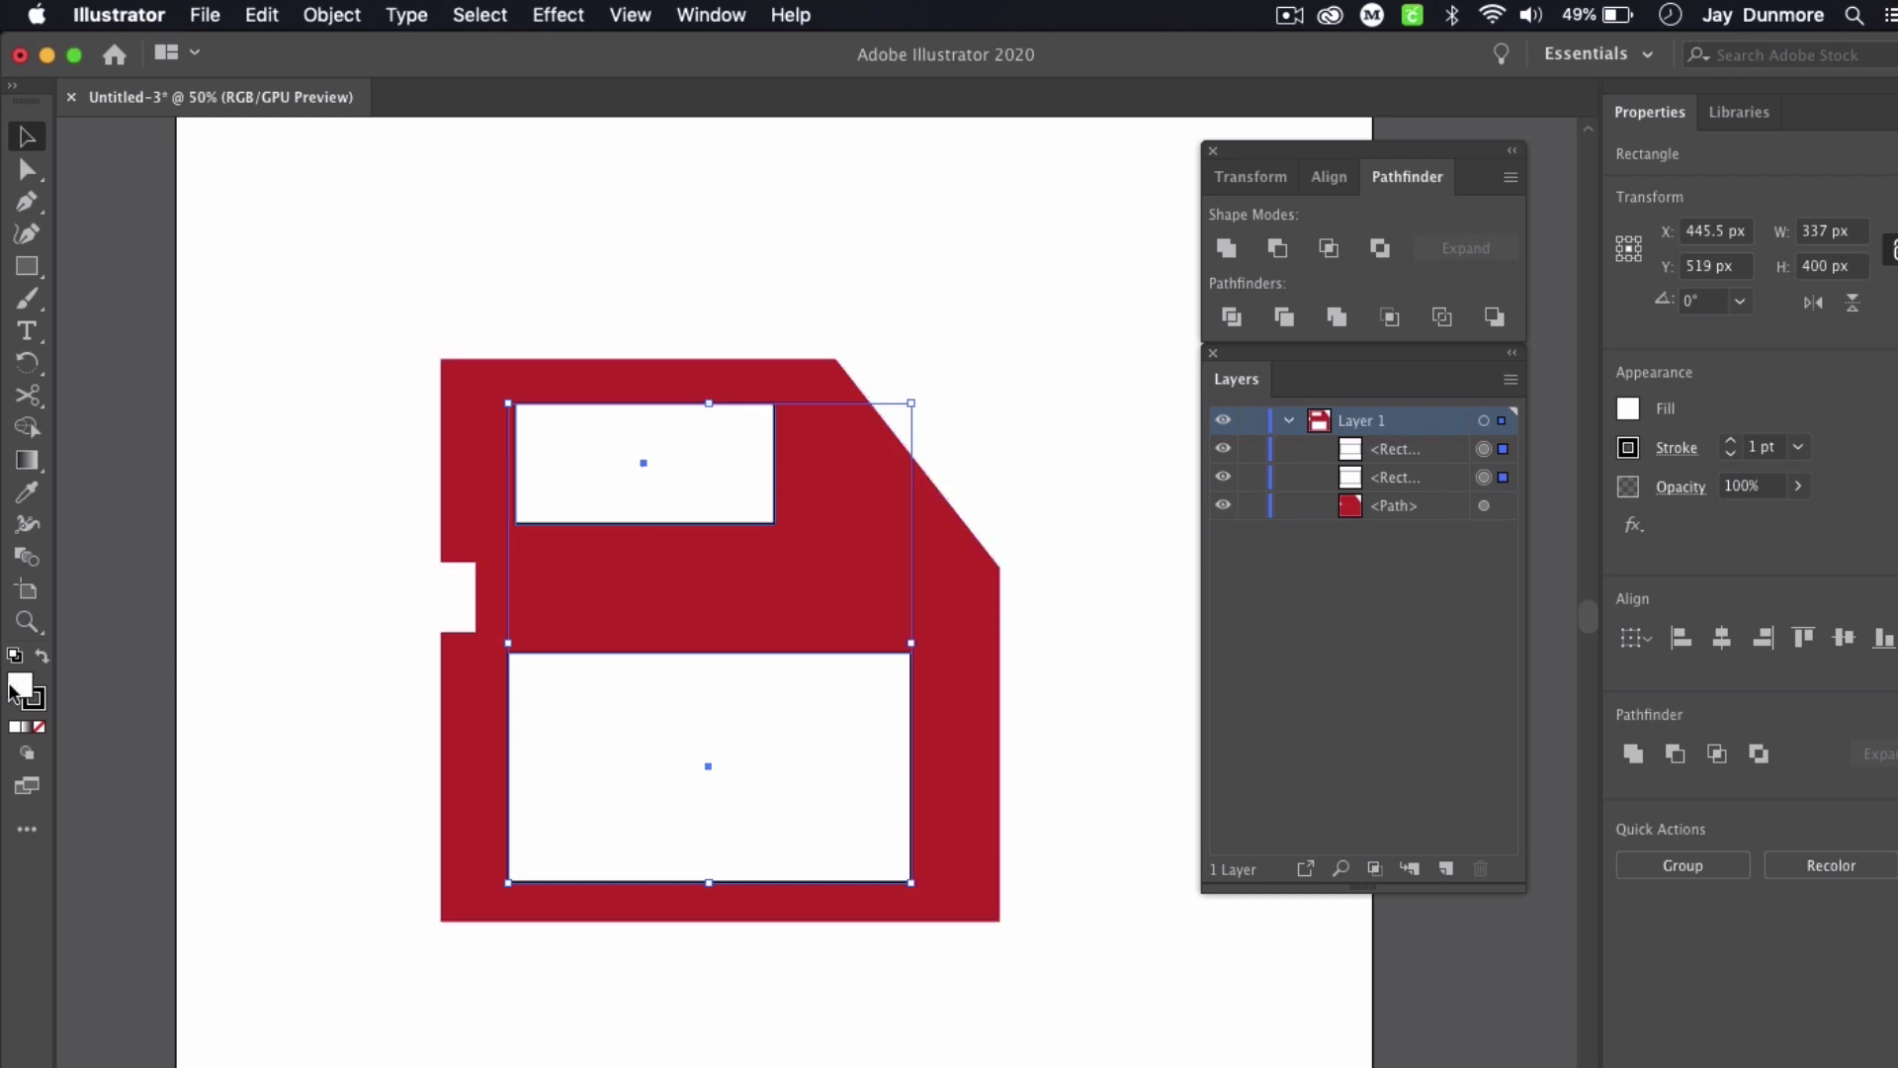
pyautogui.doubleClick(19, 688)
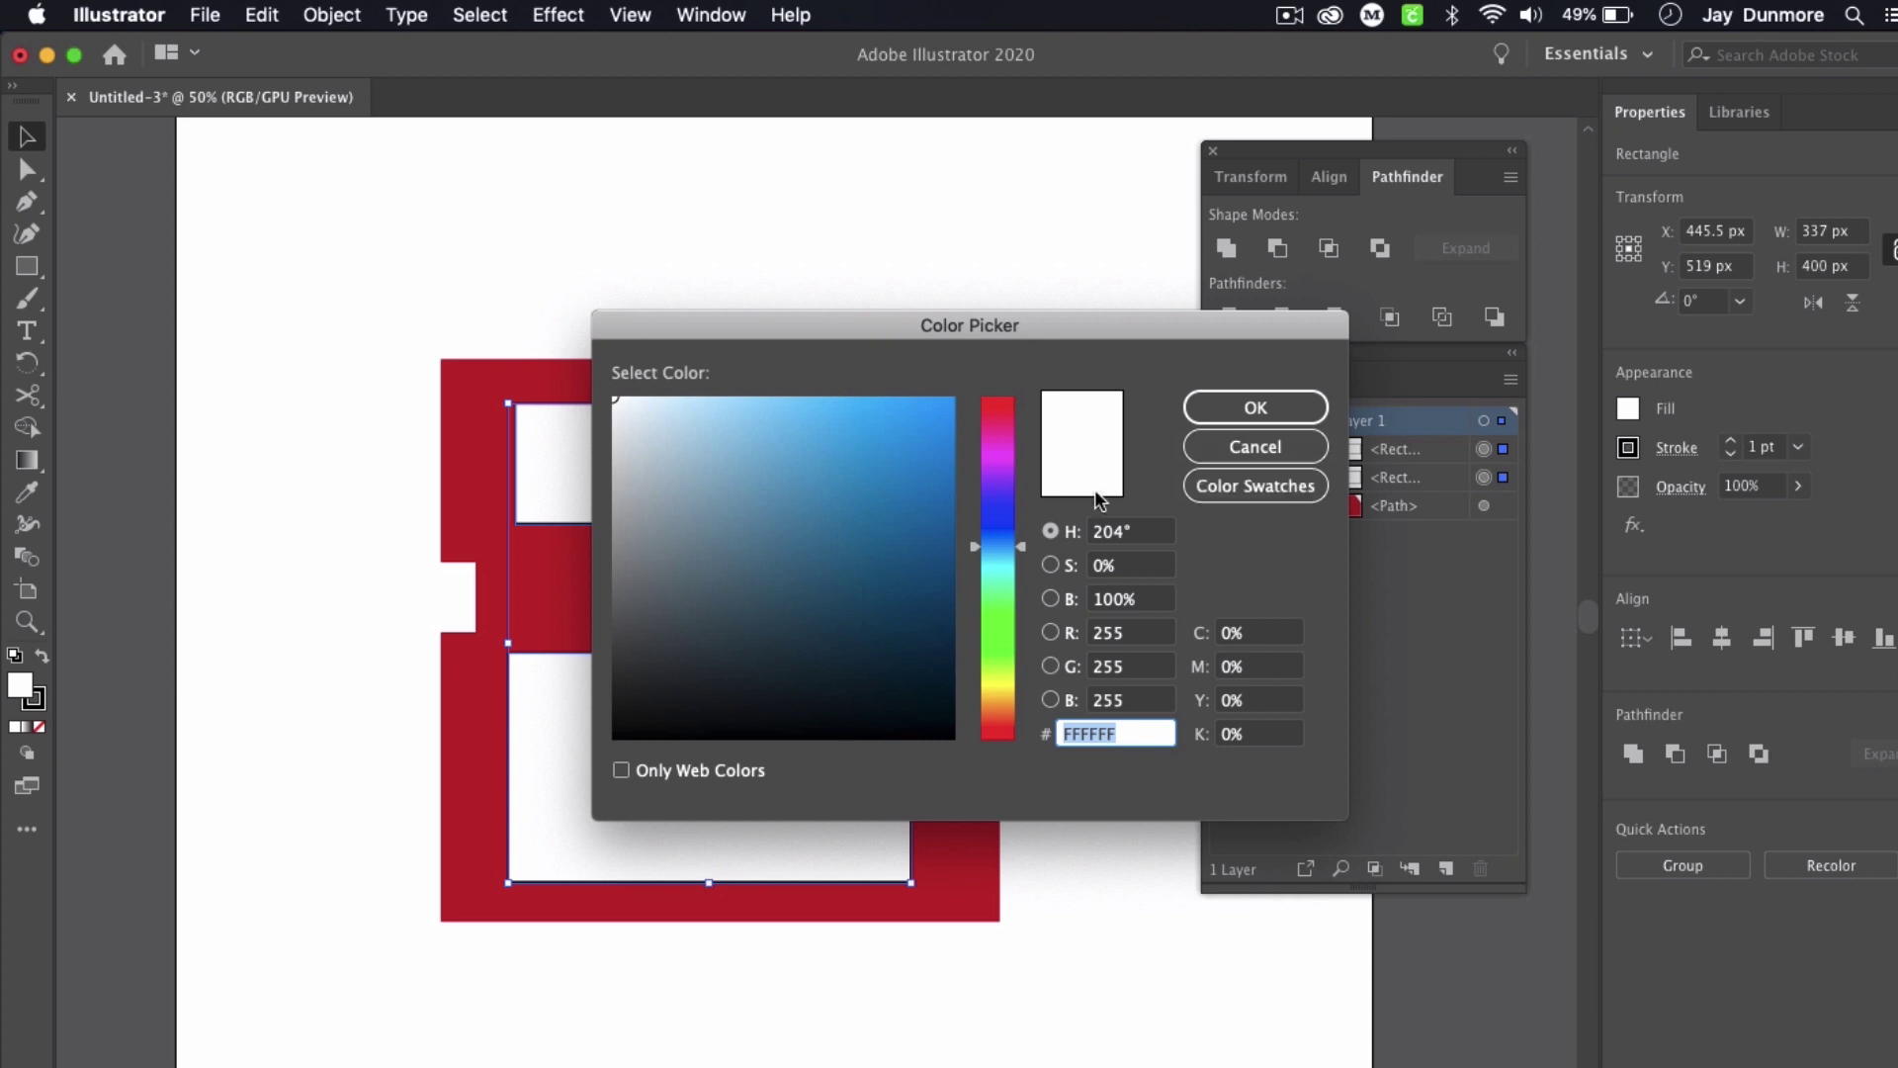
pyautogui.moveTo(622, 405)
pyautogui.mouseDown()
pyautogui.moveTo(606, 396)
pyautogui.moveTo(593, 442)
pyautogui.moveTo(591, 403)
pyautogui.moveTo(595, 422)
pyautogui.mouseUp()
pyautogui.moveTo(787, 405); pyautogui.dragTo(584, 417)
pyautogui.click(1222, 414)
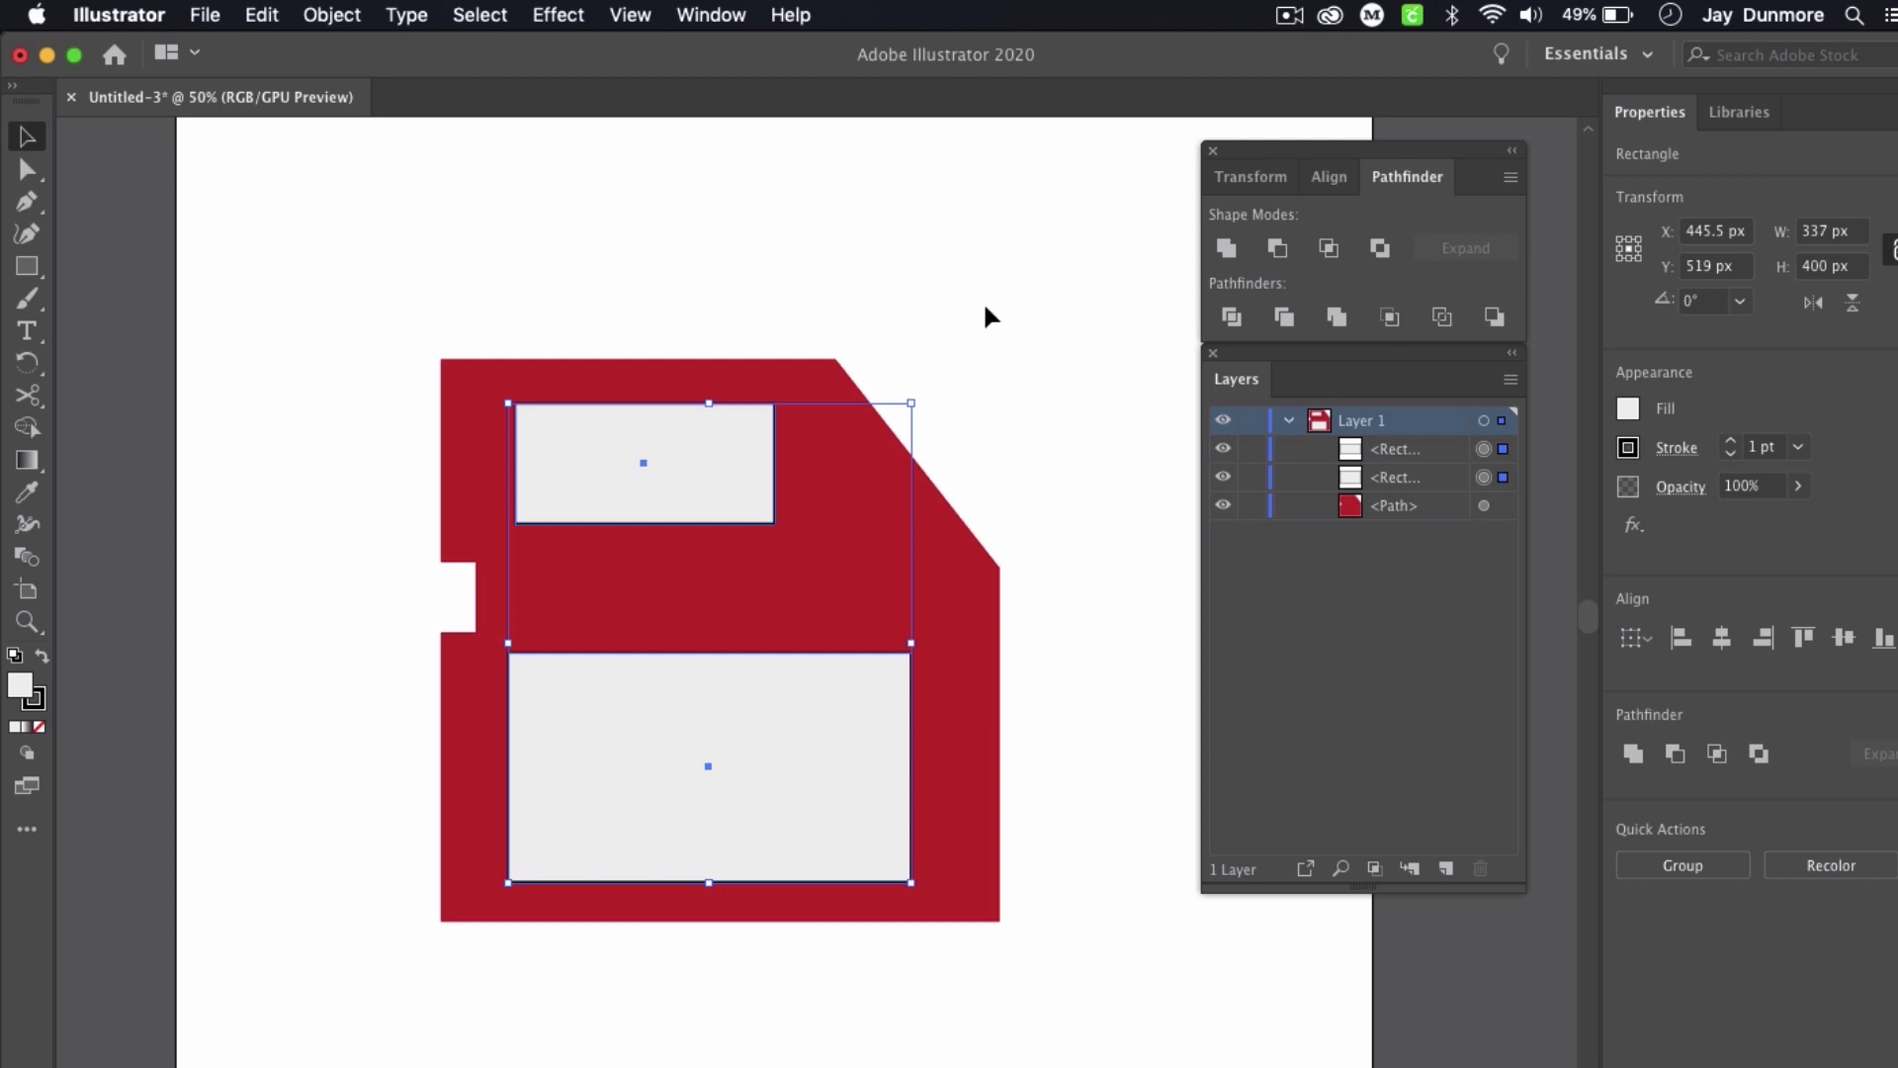
pyautogui.click(1106, 500)
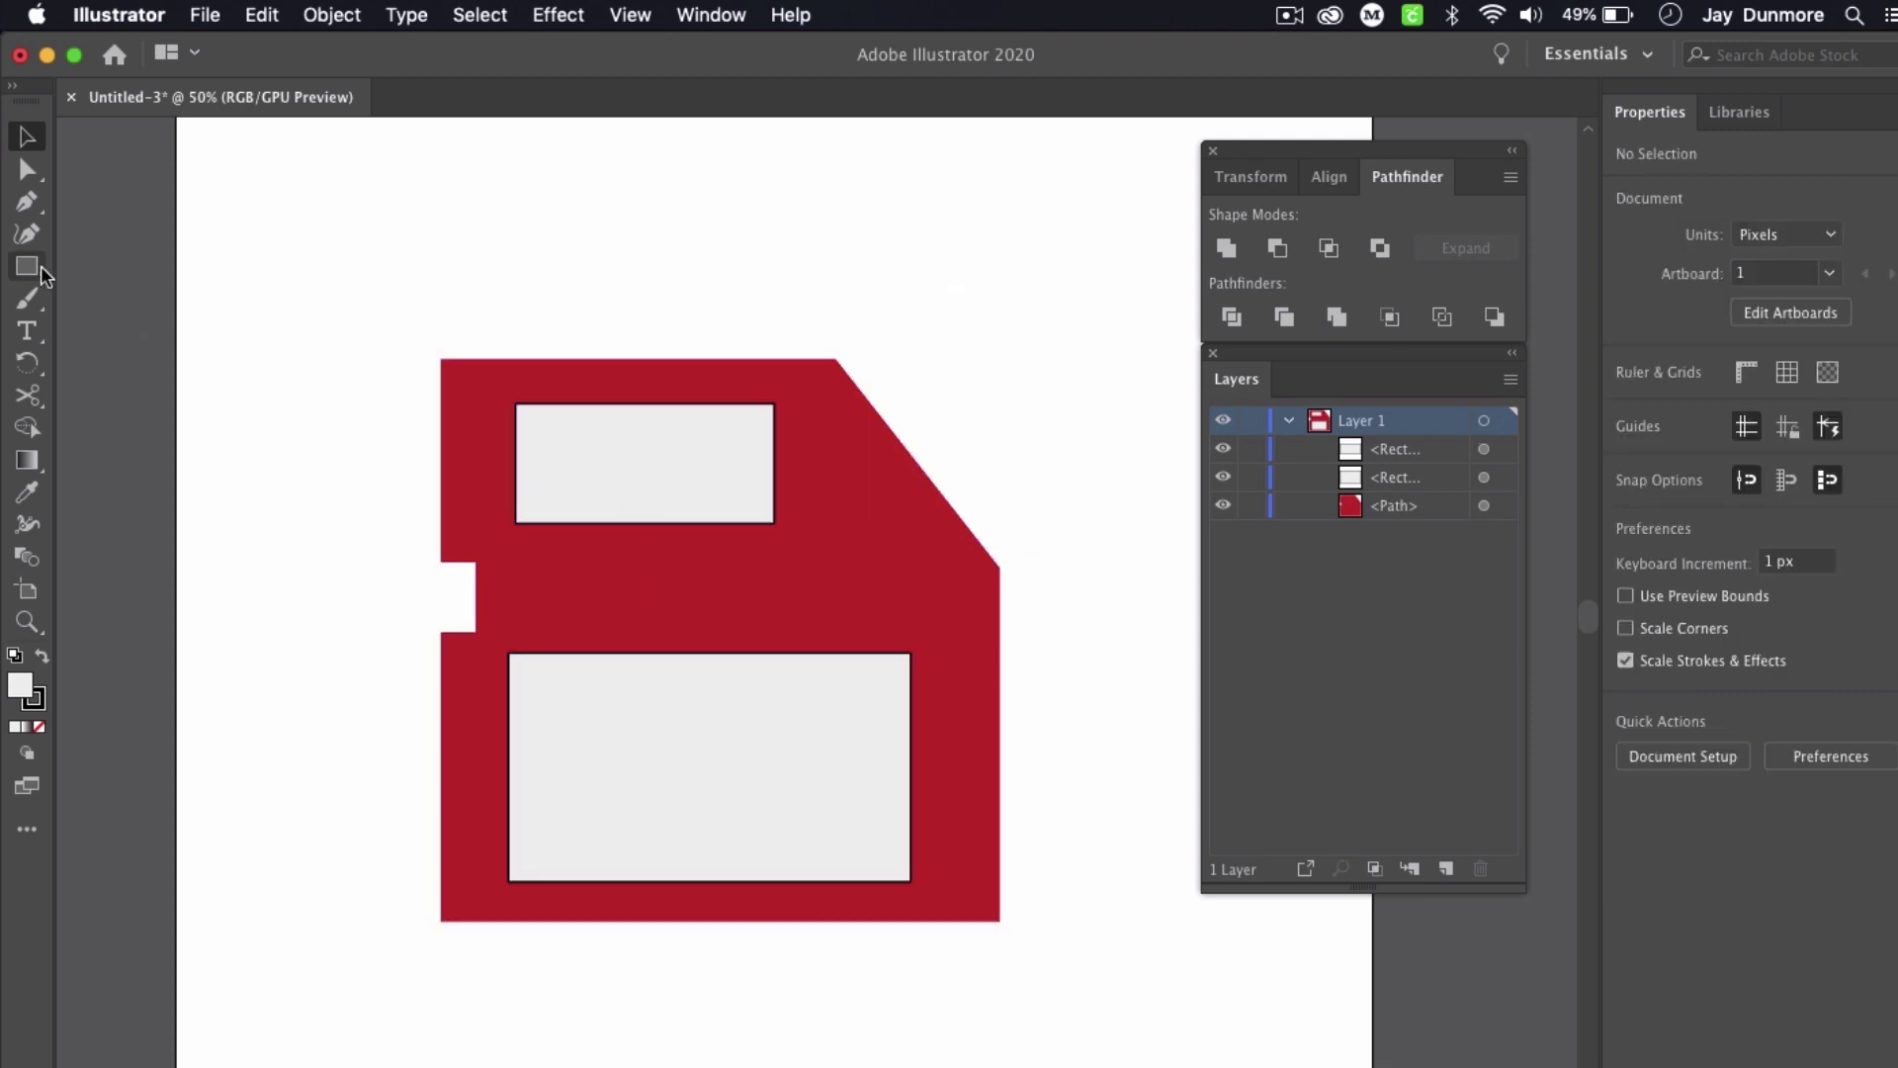
# Step: Draw a tall, narrow black-filled rectangle in the left part of the upper grey rectangle and cut it out with Minus Front
pyautogui.click(41, 656)
pyautogui.click(27, 266)
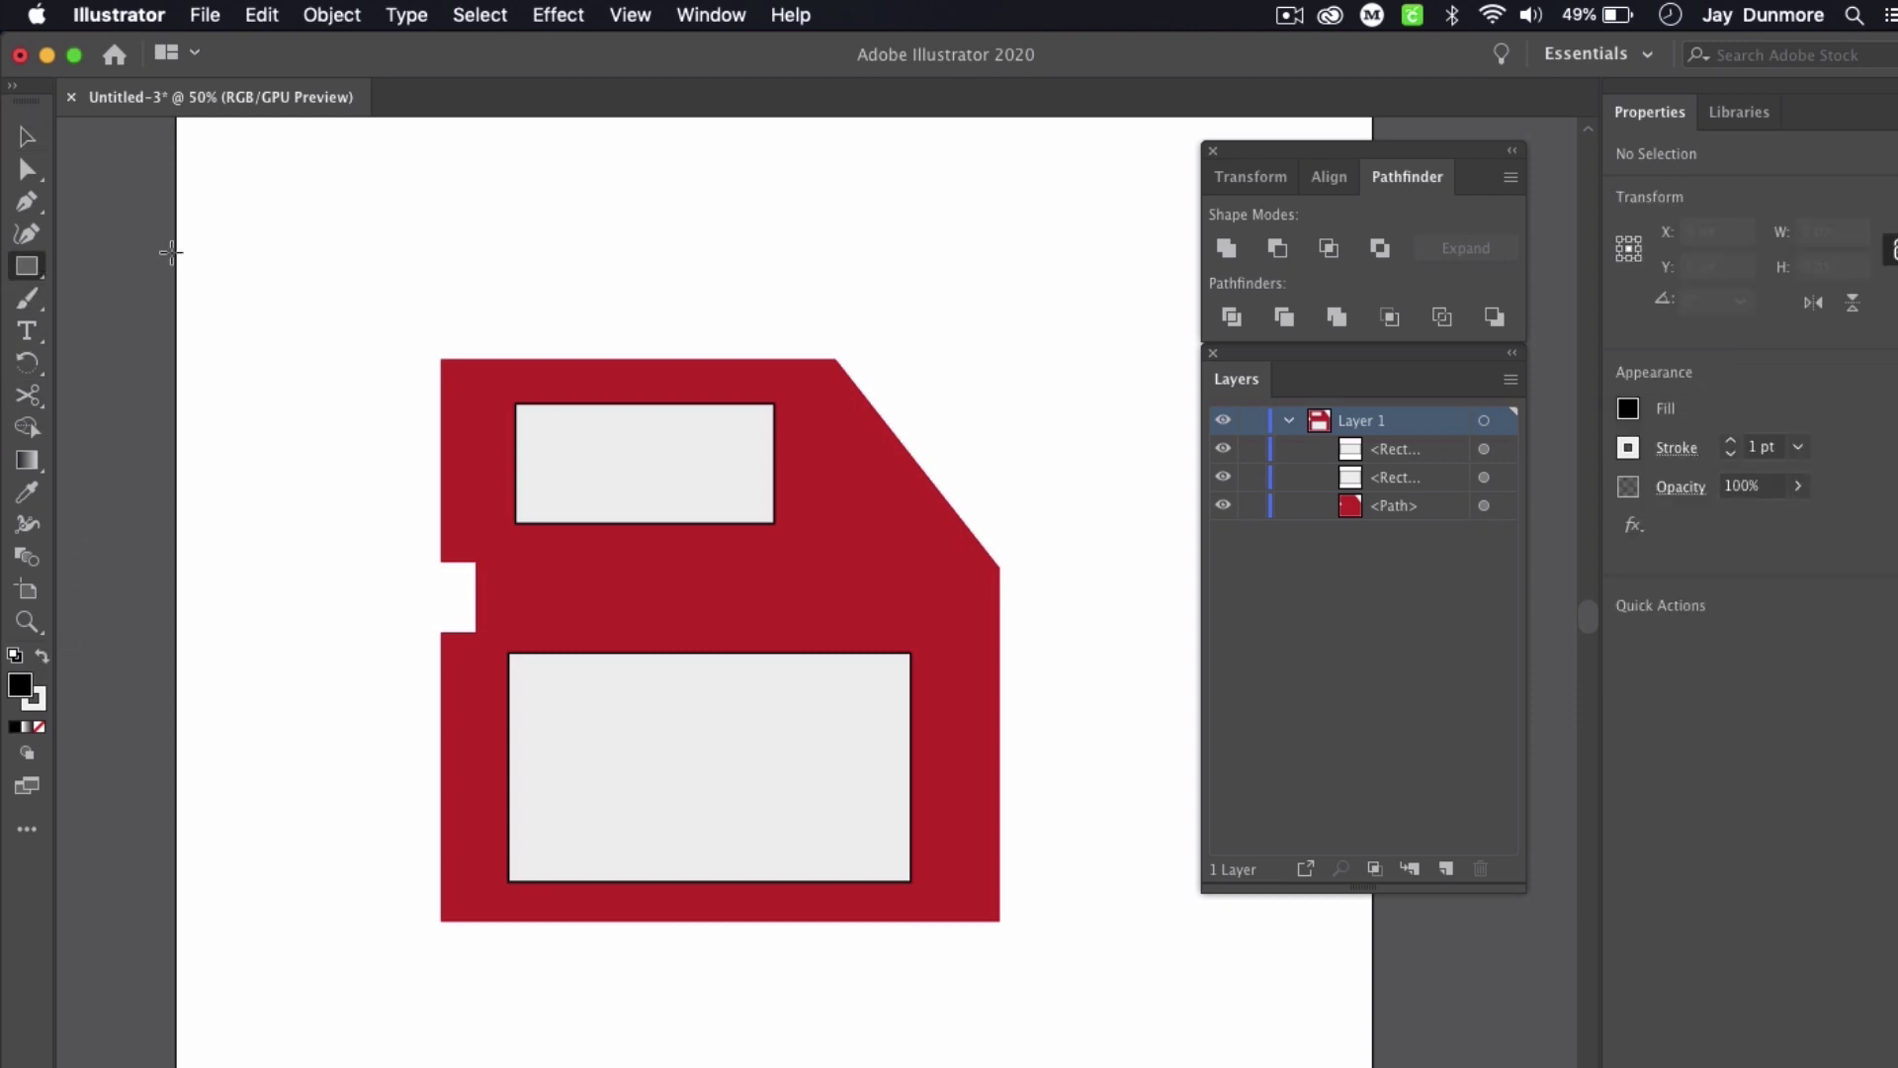
pyautogui.moveTo(556, 415); pyautogui.dragTo(600, 502)
pyautogui.press('v')
pyautogui.keyDown('shift'); pyautogui.click(692, 495); pyautogui.keyUp('shift')
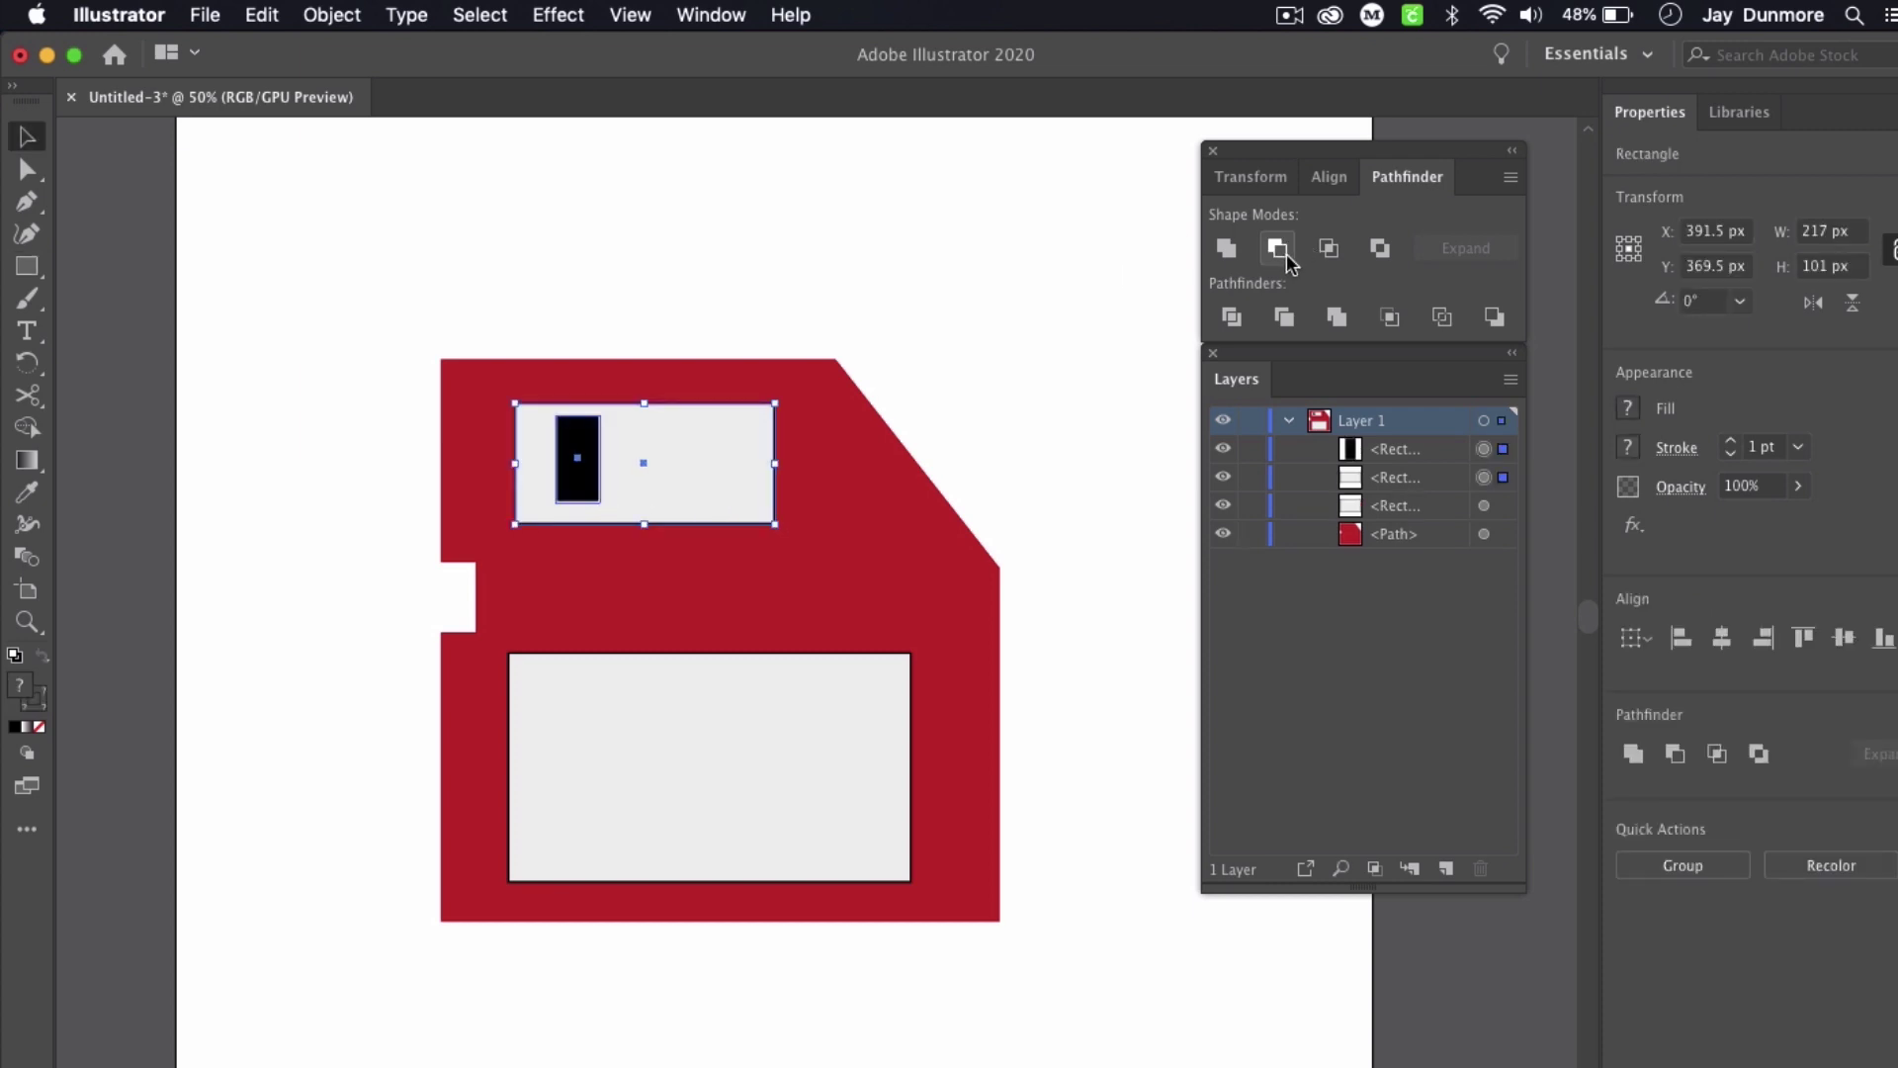
pyautogui.click(1279, 249)
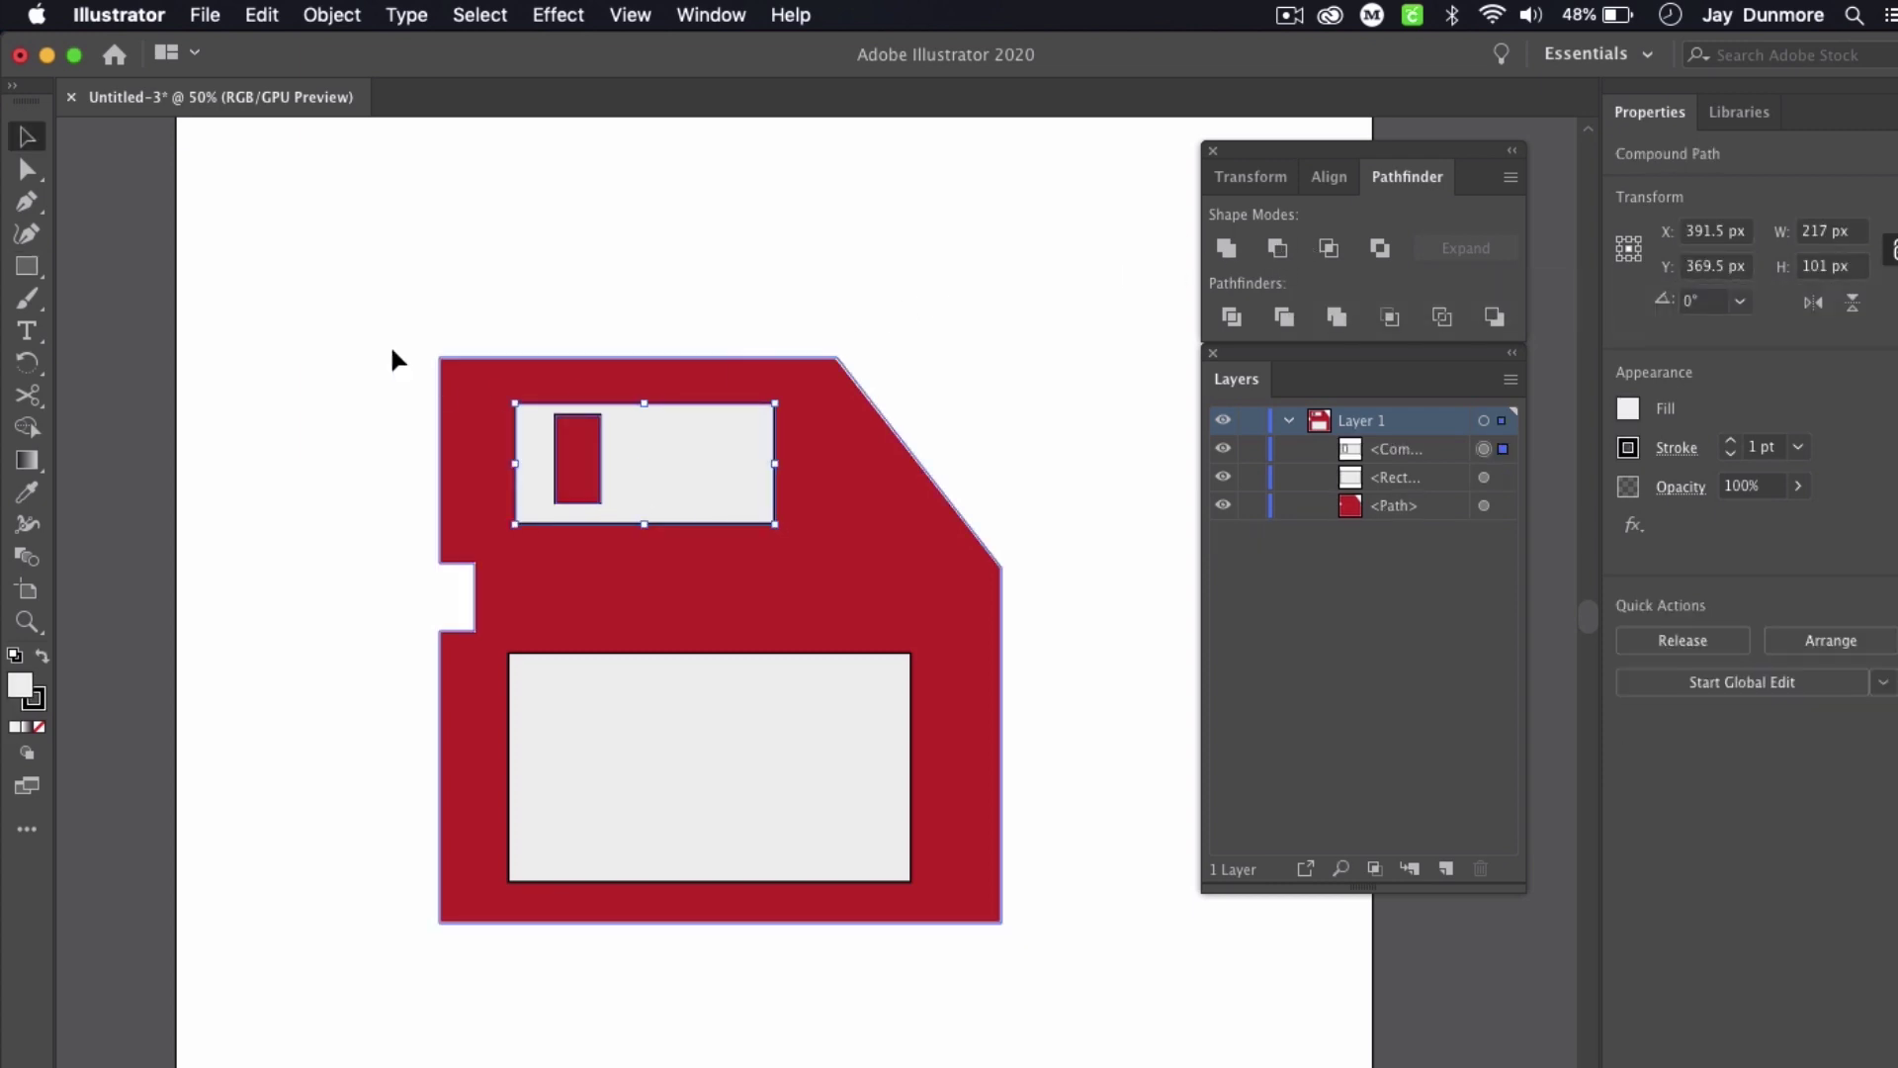
pyautogui.click(305, 271)
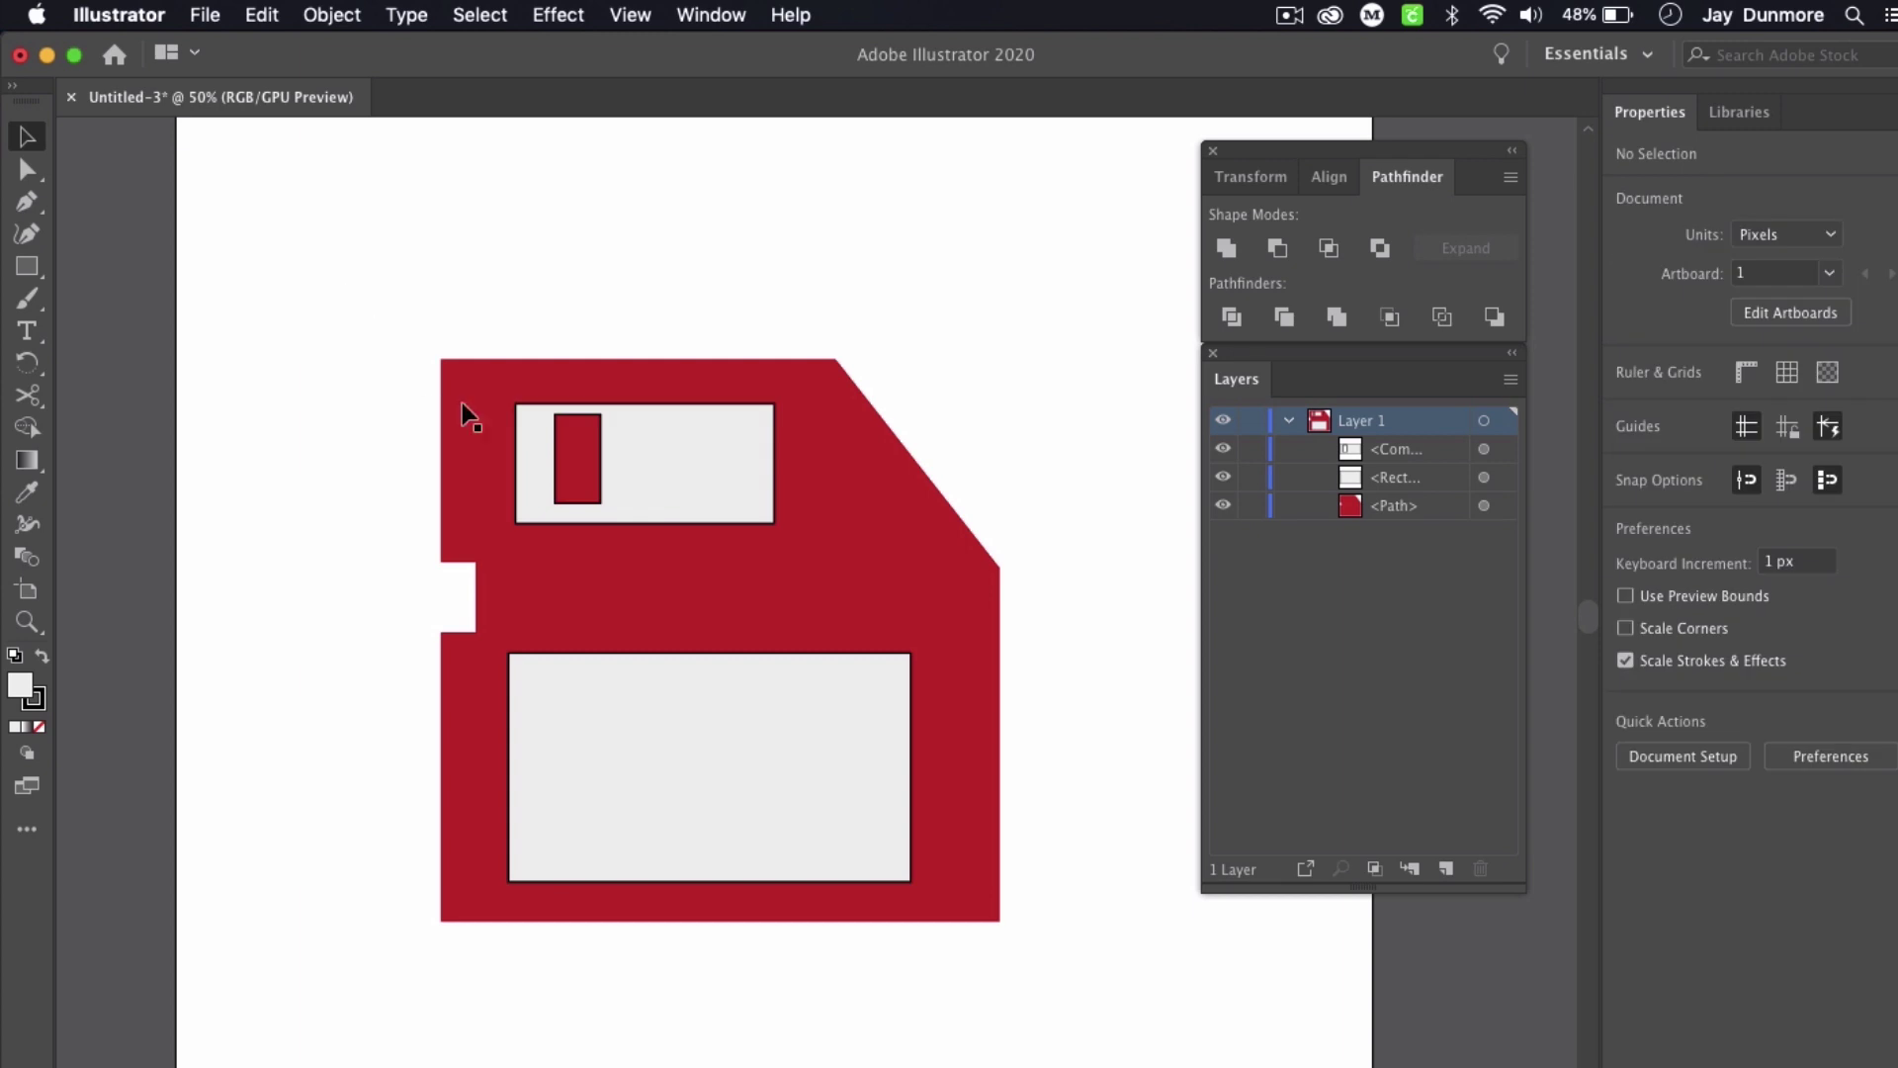
# Step: Draw a horizontal line segment about 283 px long above the red shape
pyautogui.press('\\')
pyautogui.click(30, 275)
pyautogui.click(119, 265)
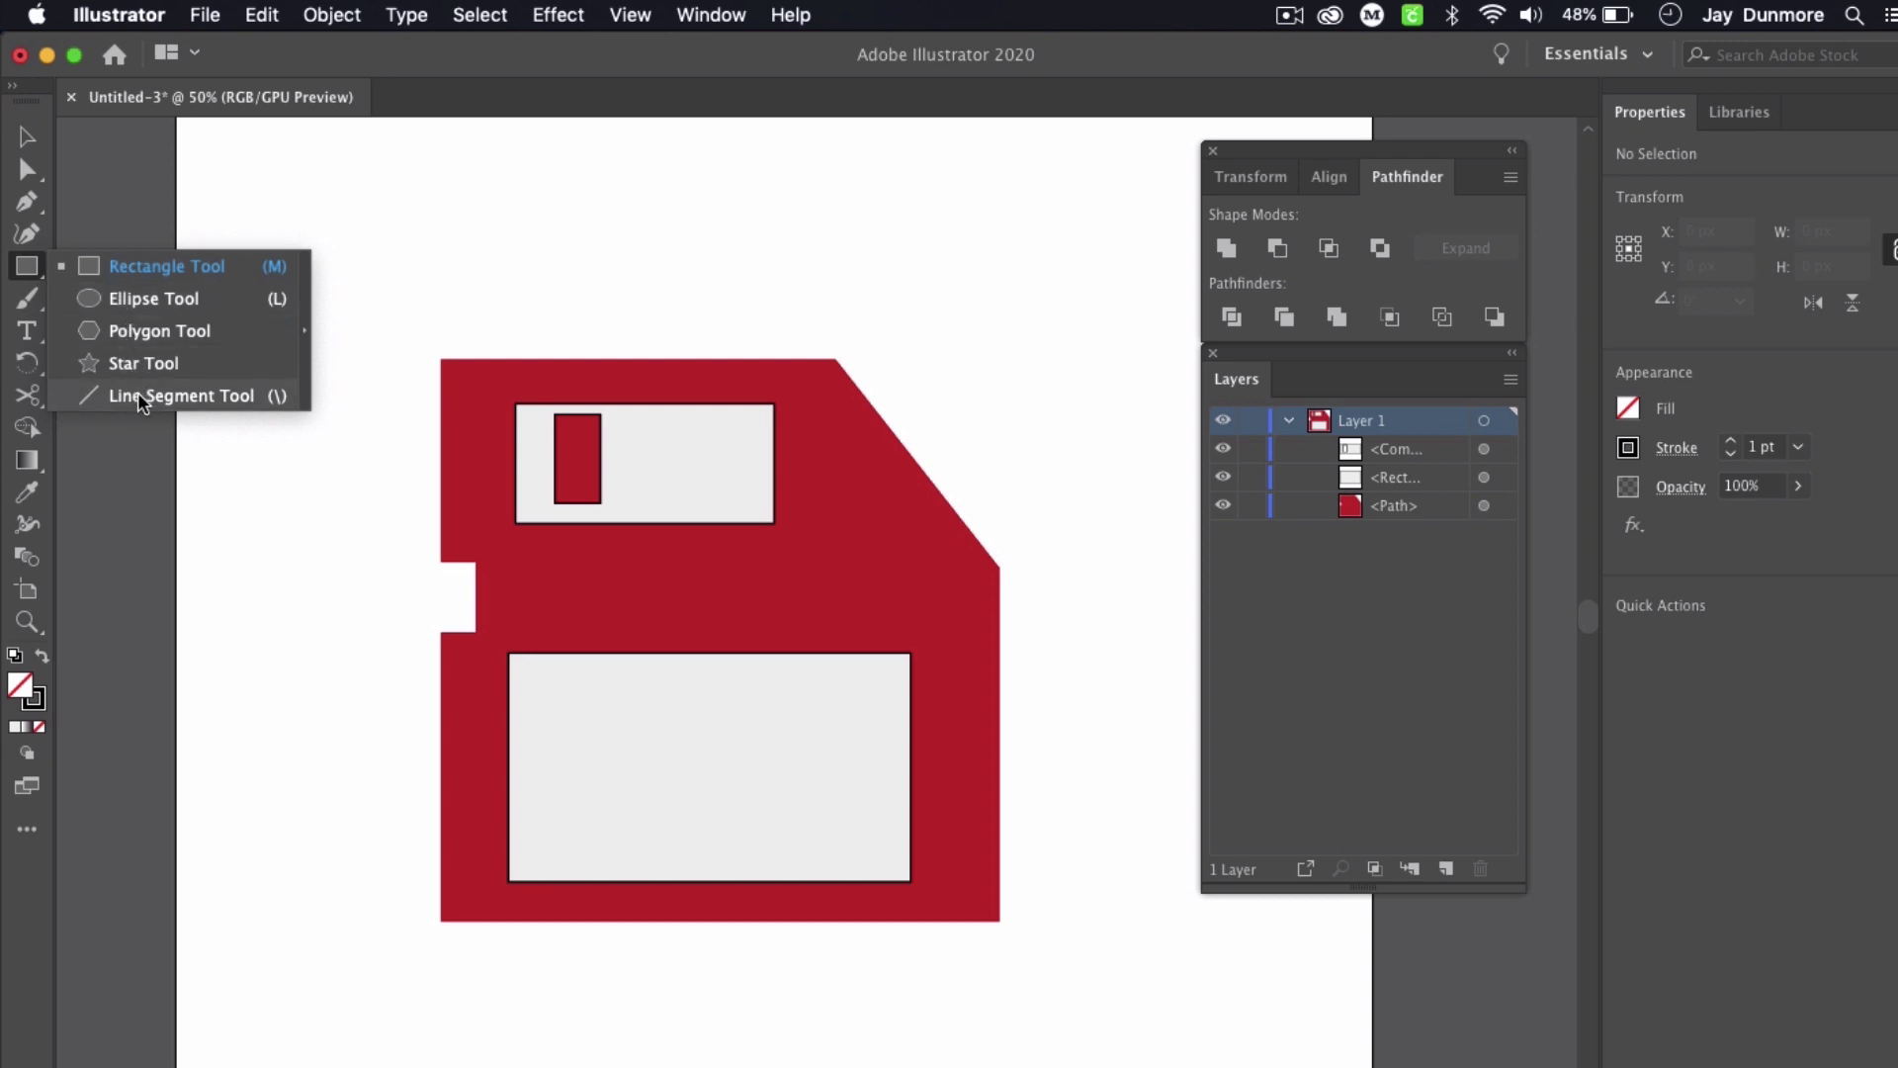
pyautogui.click(225, 398)
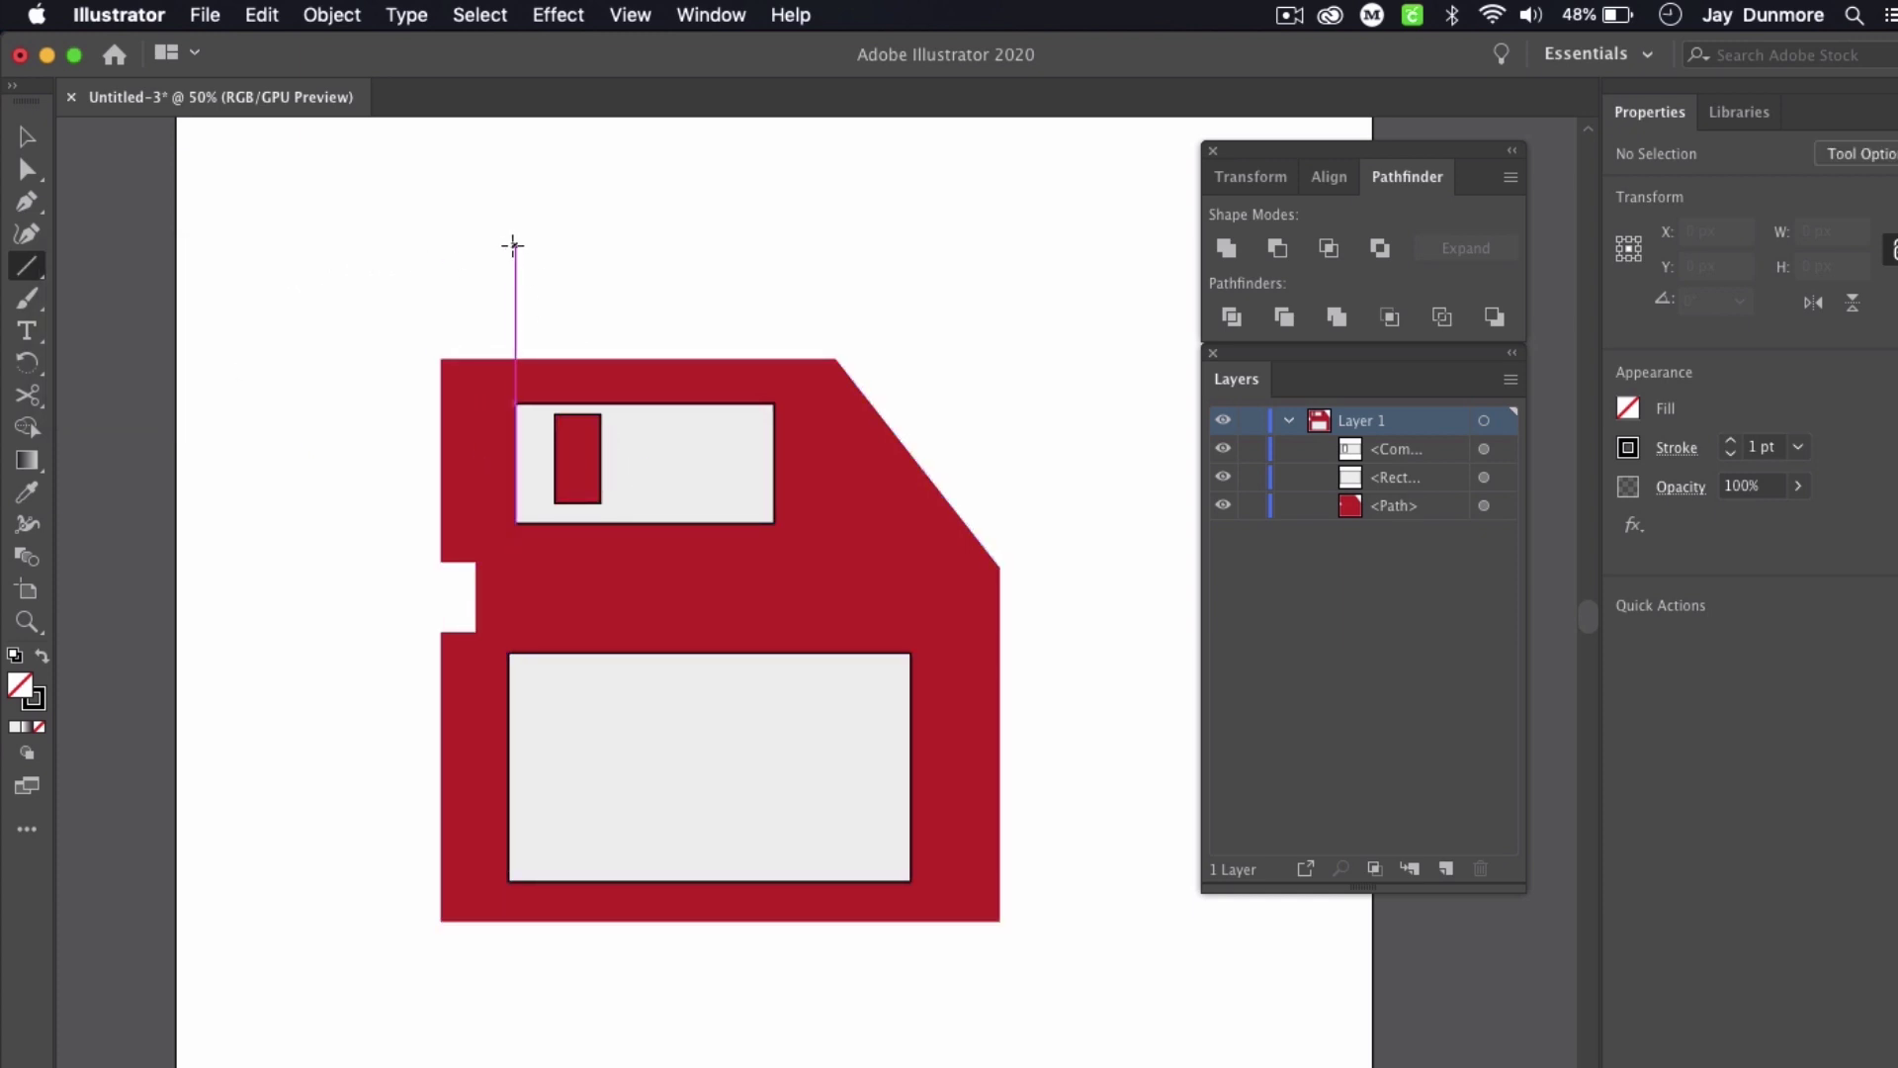
pyautogui.moveTo(508, 241); pyautogui.dragTo(849, 238)
# Step: Set the line's stroke weight to 3 pt
pyautogui.press('super+equal')
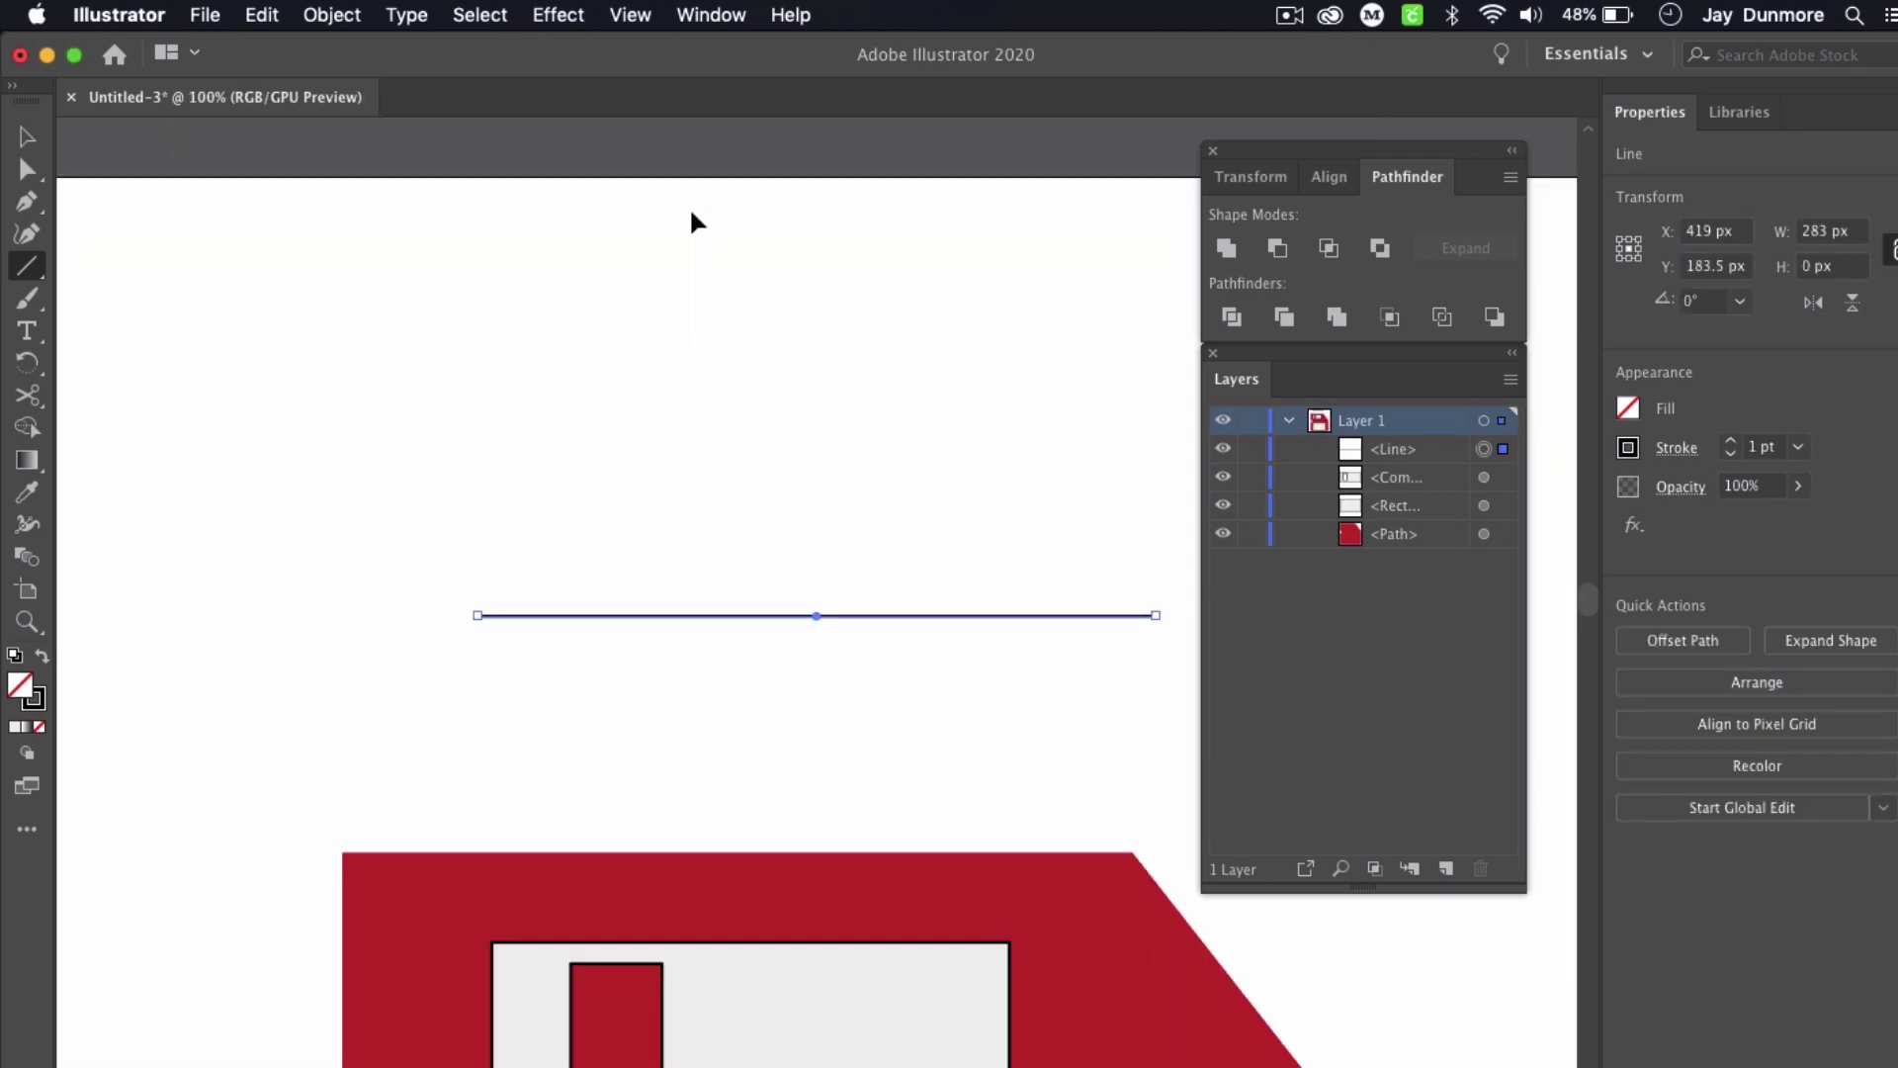
pyautogui.press('super+equal')
pyautogui.press('super+equal')
pyautogui.press('super+minus')
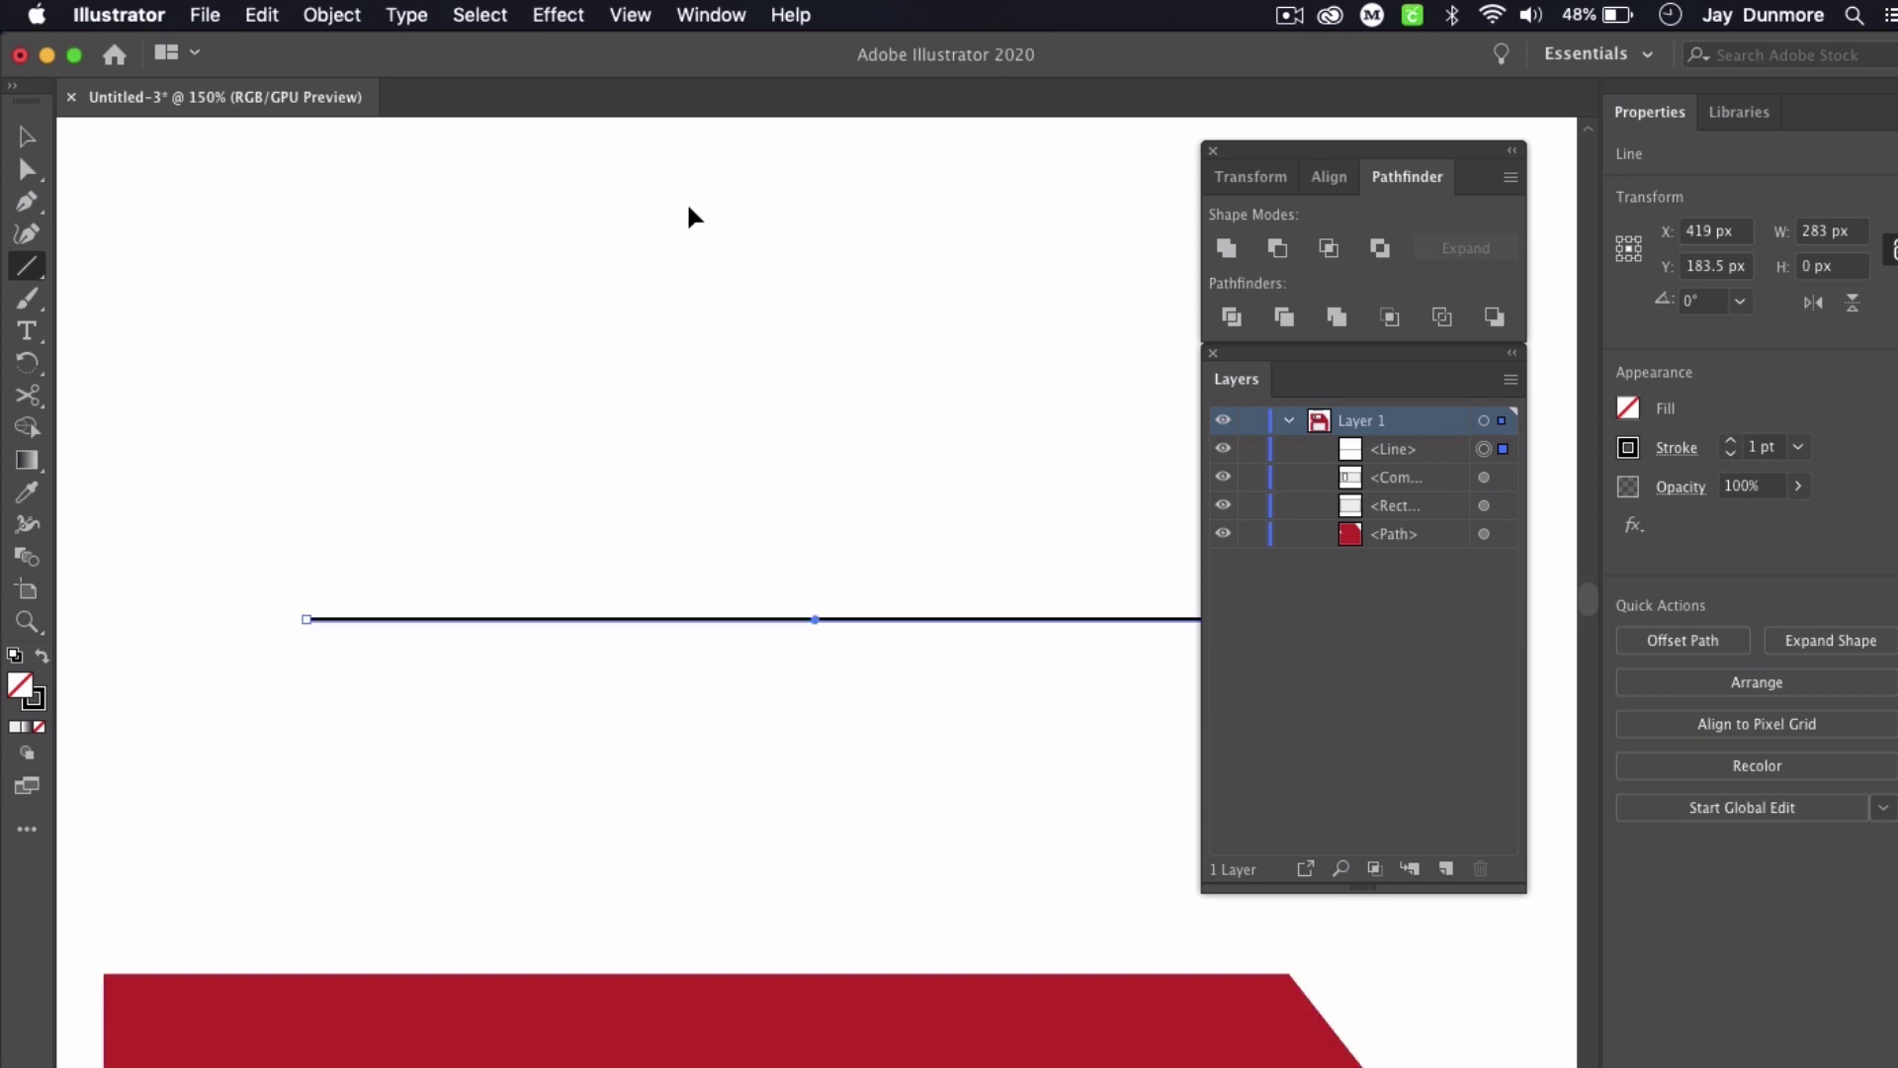
pyautogui.press('super+minus')
pyautogui.hscroll(5, 929, 458)
pyautogui.scroll(-2, 929, 458)
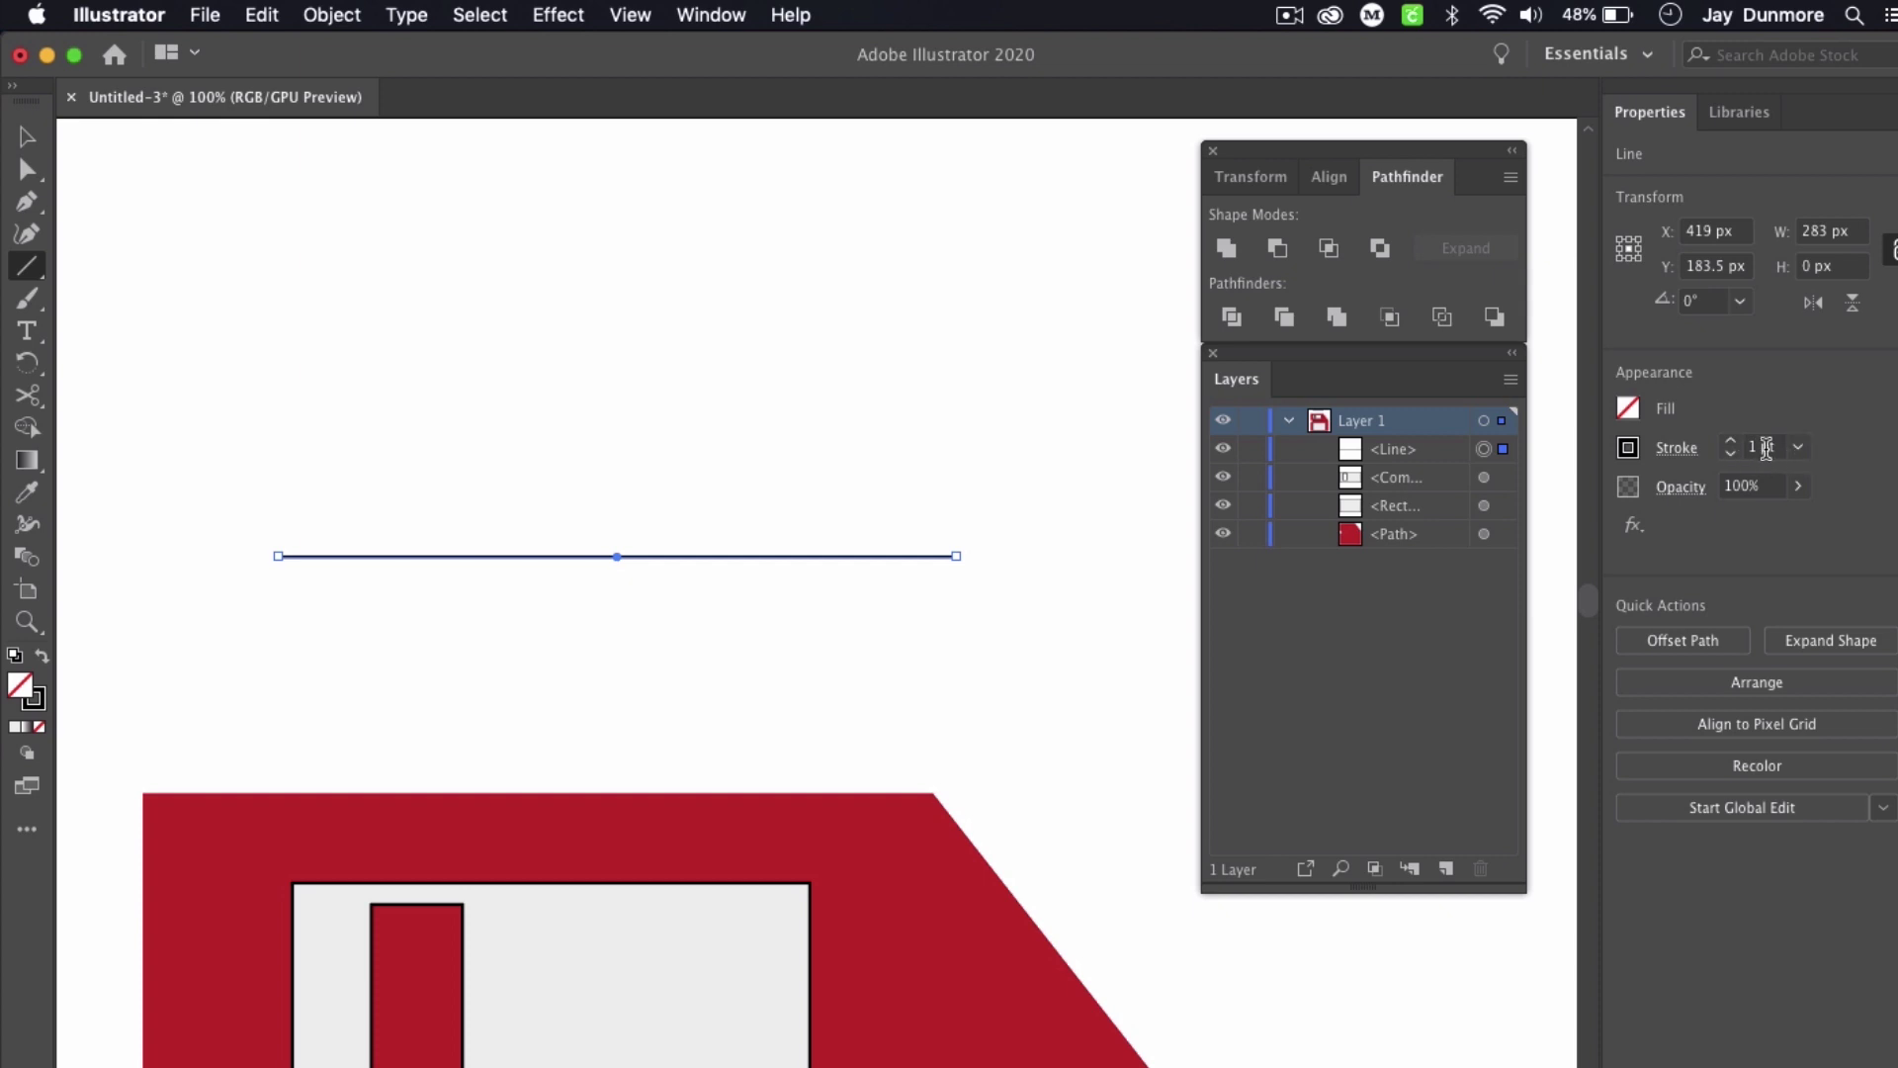
pyautogui.click(1798, 447)
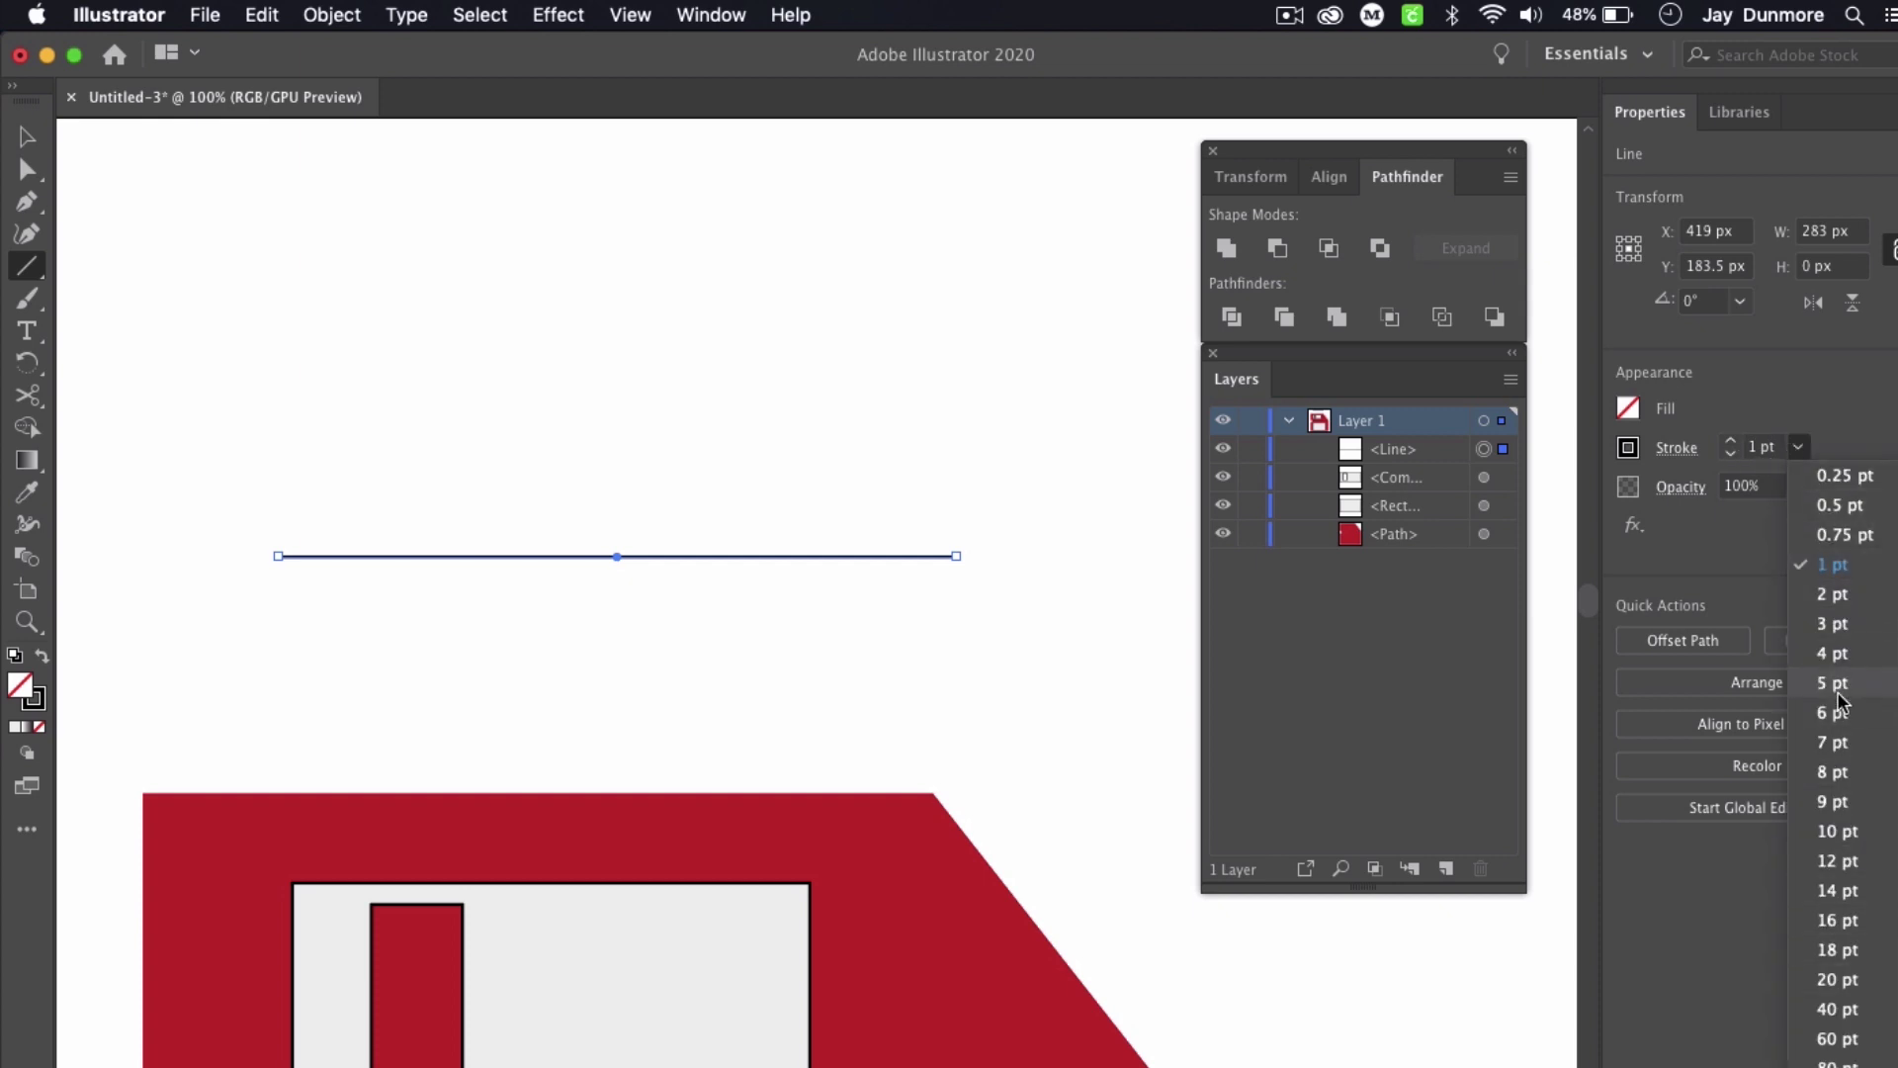
pyautogui.click(1785, 414)
pyautogui.click(1730, 441)
pyautogui.click(1730, 441)
pyautogui.click(1730, 441)
pyautogui.click(1730, 441)
pyautogui.click(1730, 453)
pyautogui.click(1731, 452)
pyautogui.click(1731, 453)
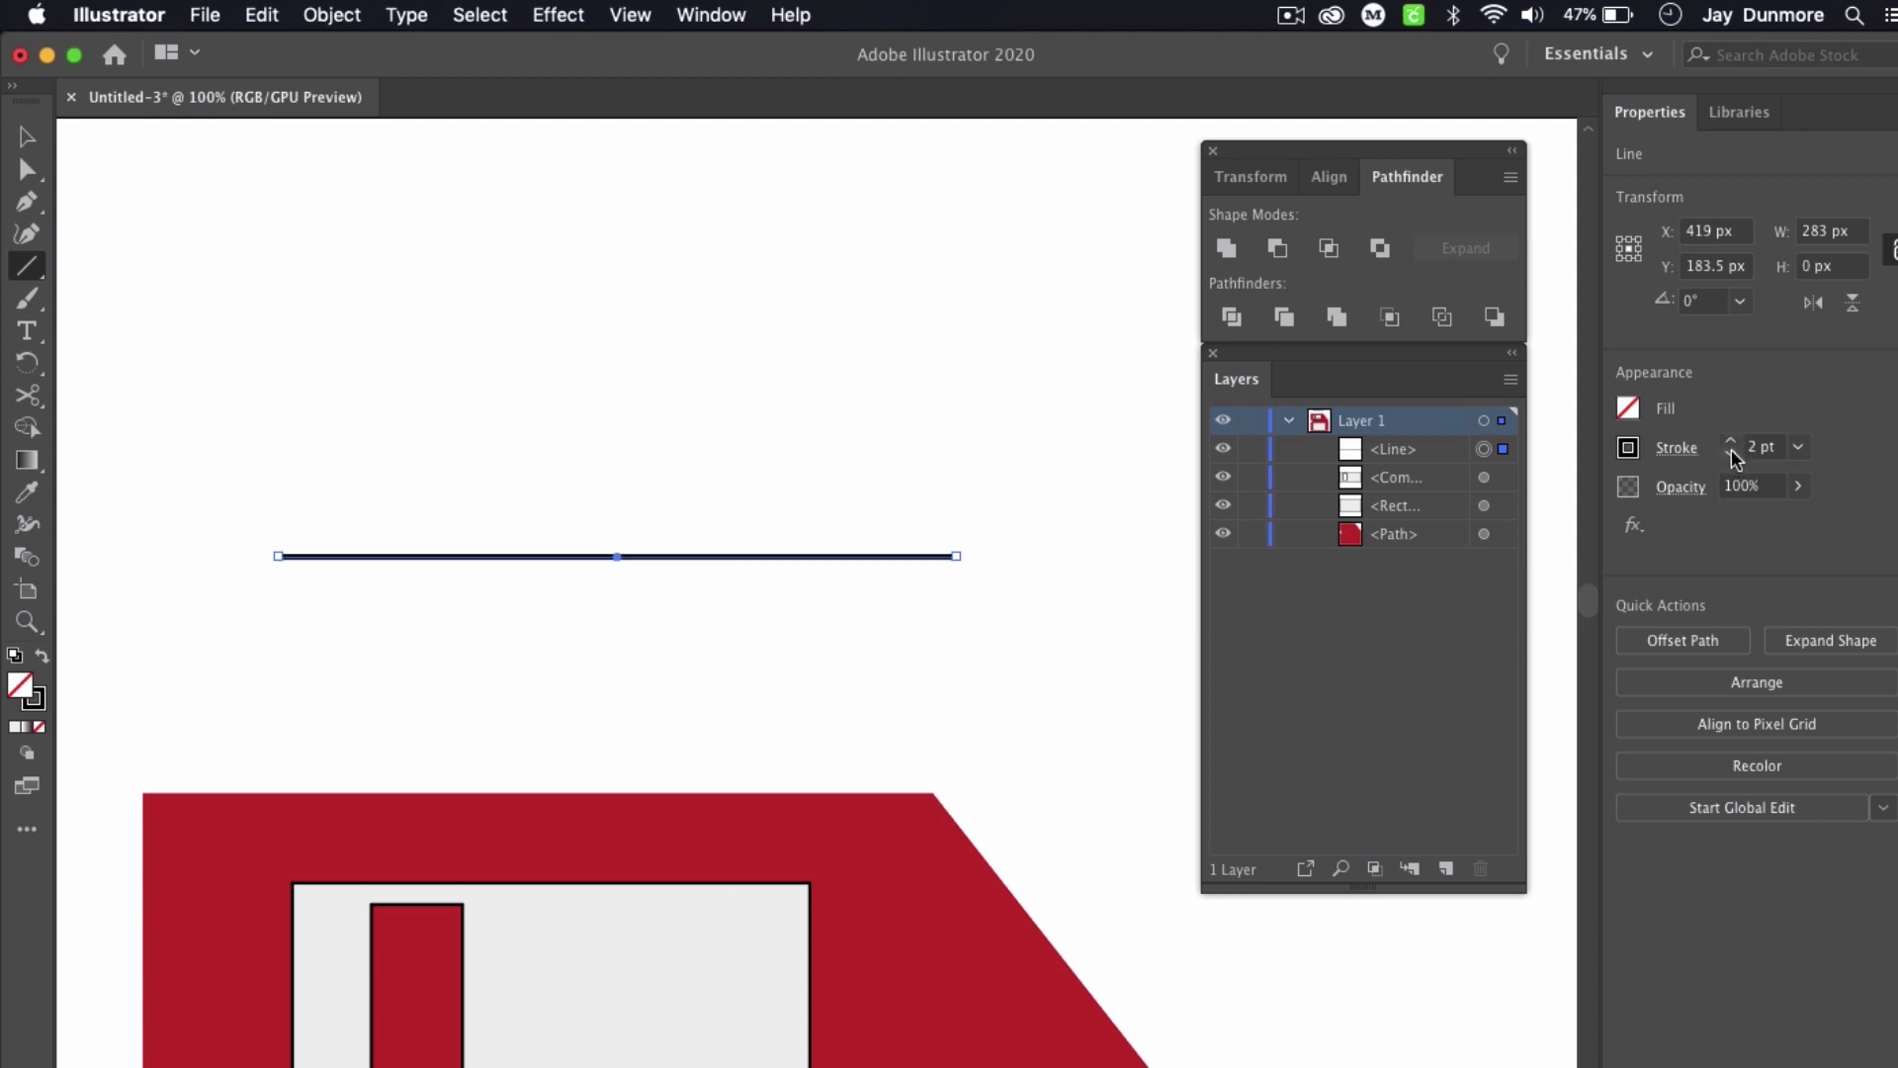
pyautogui.click(1732, 441)
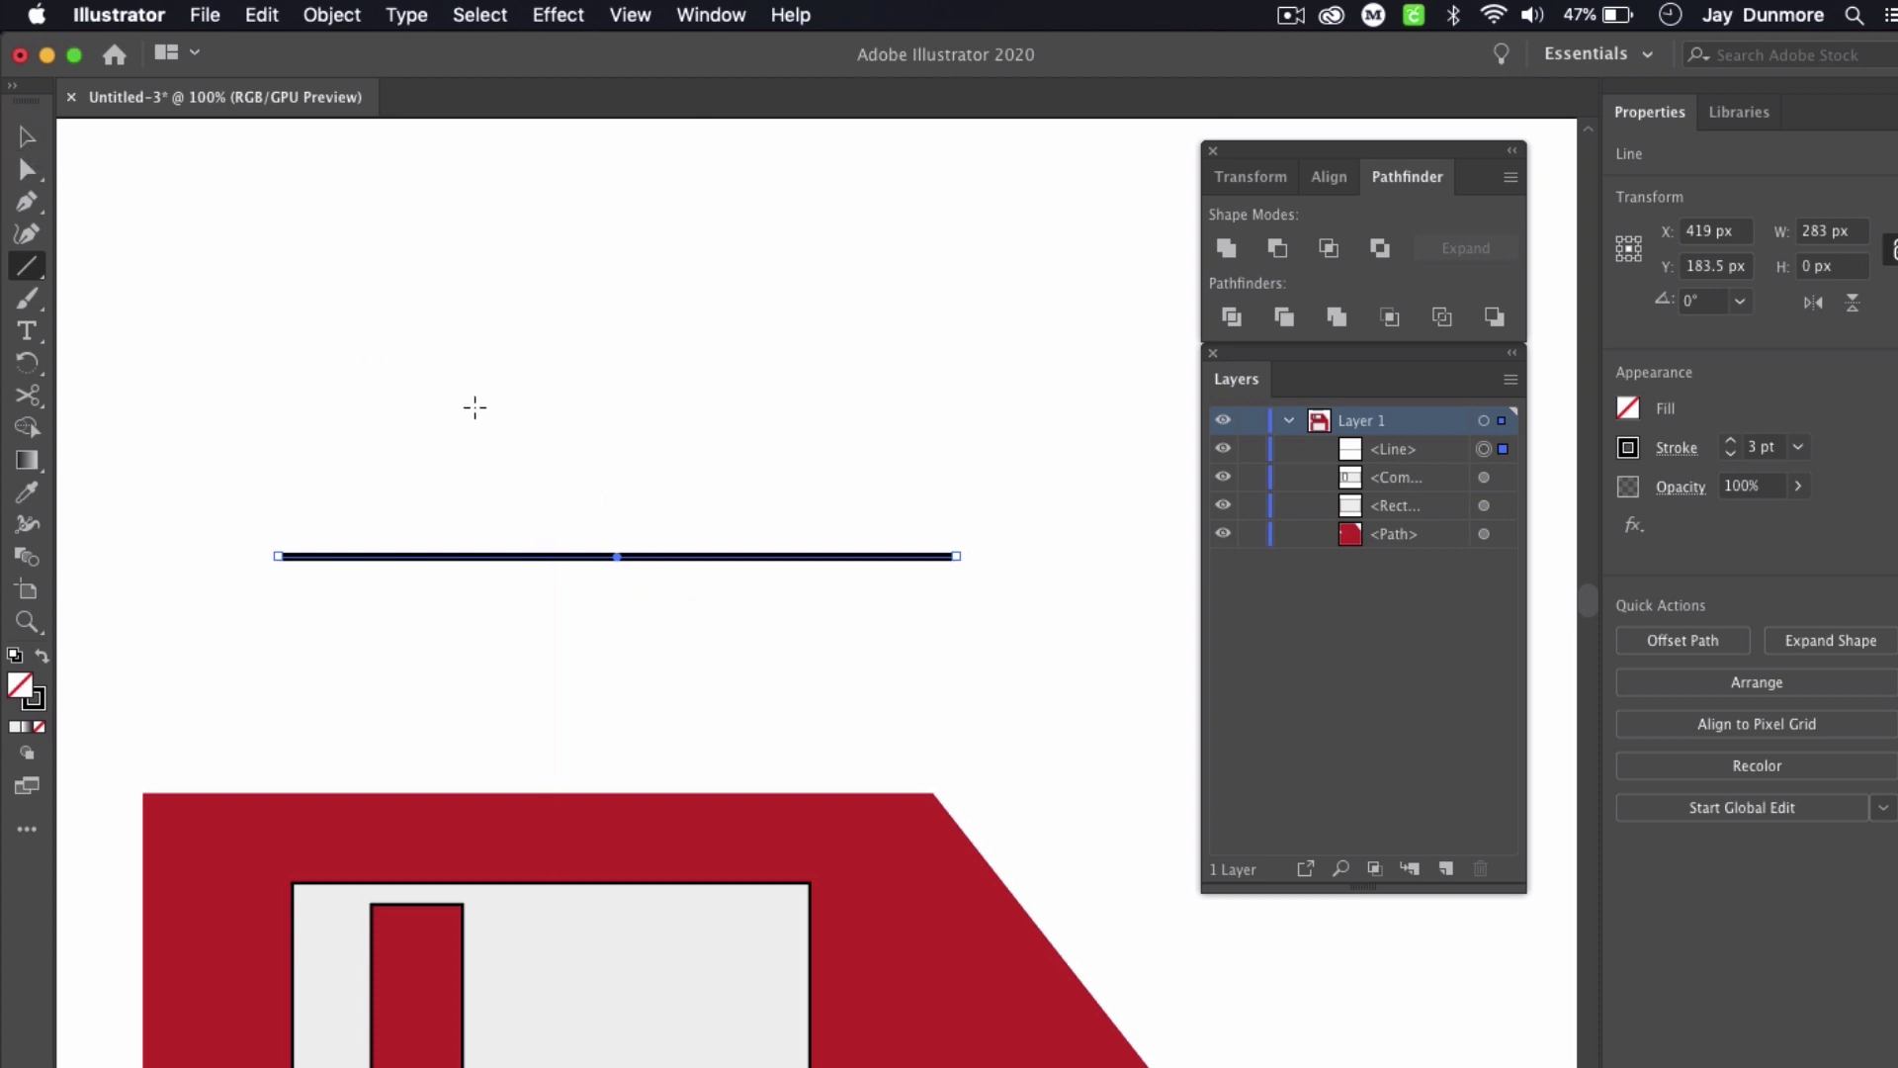
# Step: Move the line up and to the left, to about X 381.5 px, Y 117.5 px
pyautogui.scroll(-10, 618, 642)
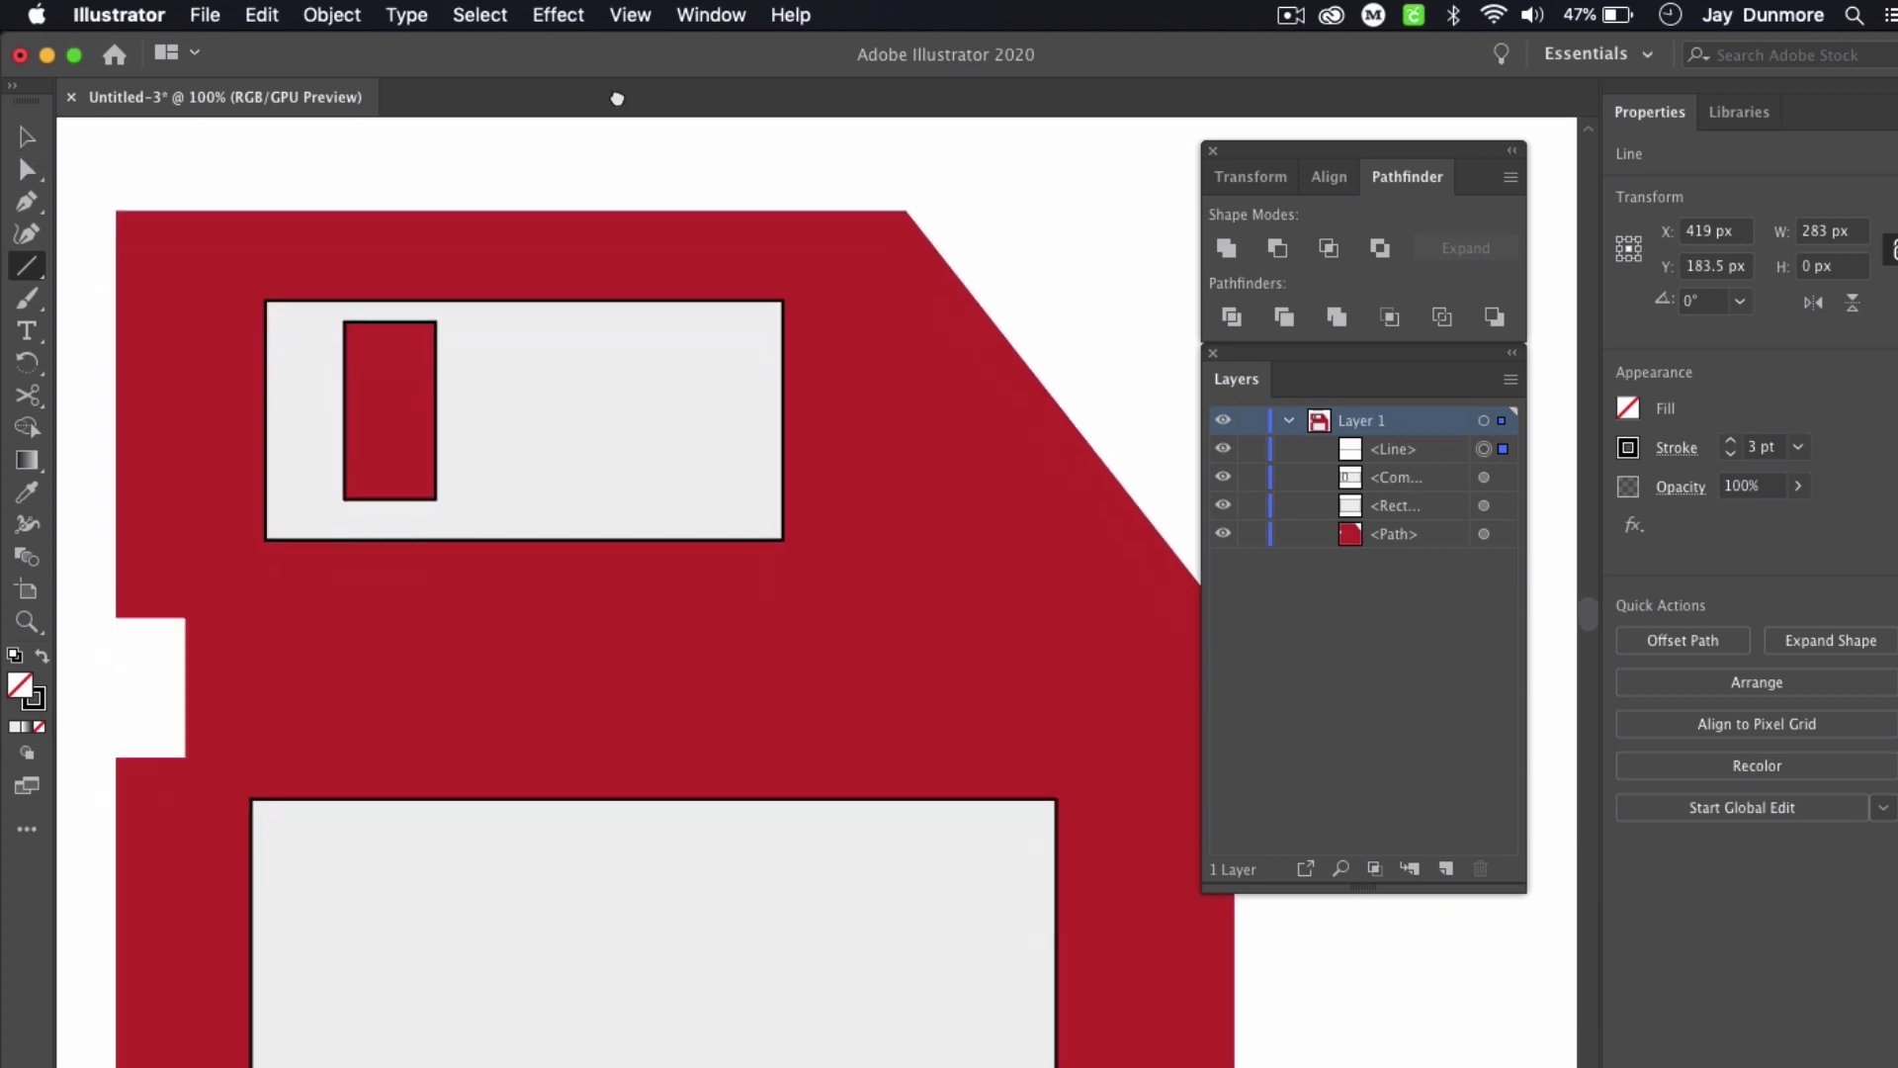
pyautogui.moveTo(534, 390); pyautogui.dragTo(663, 821)
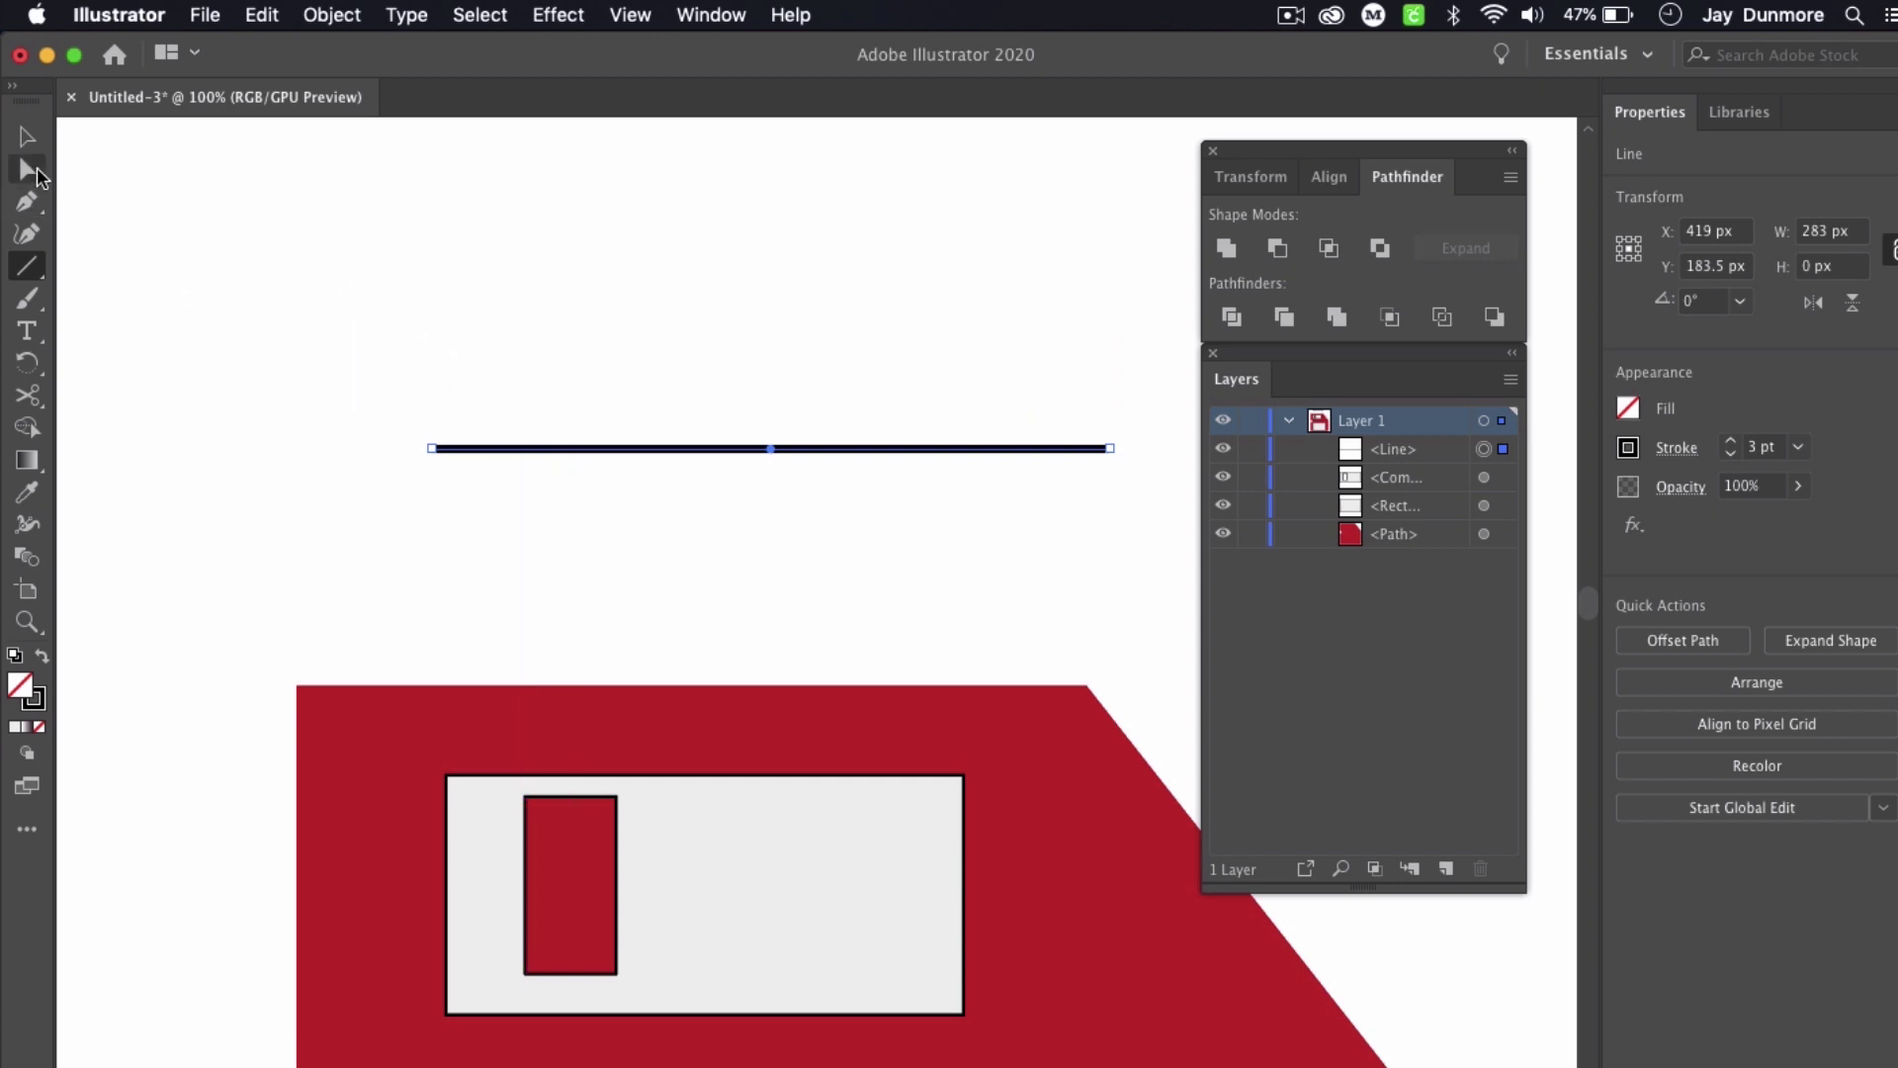
pyautogui.click(27, 137)
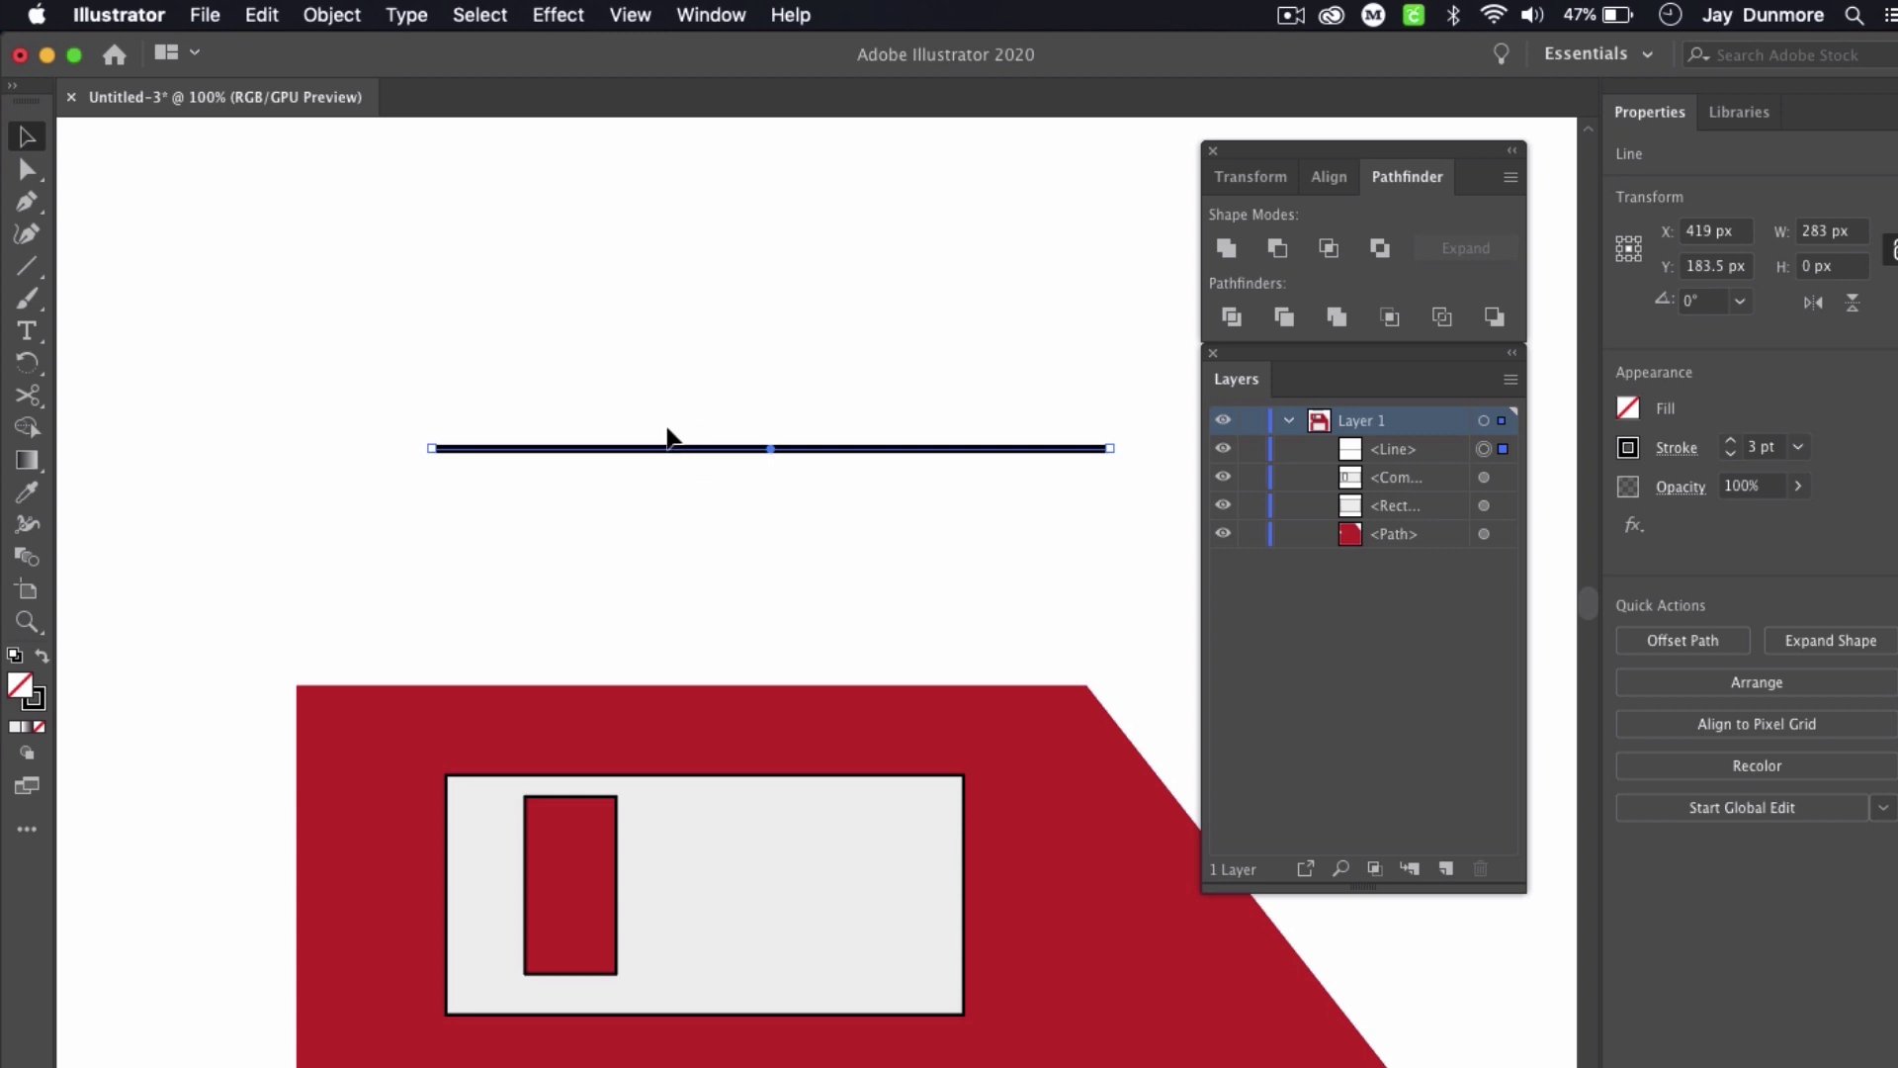
pyautogui.moveTo(679, 447); pyautogui.dragTo(589, 290)
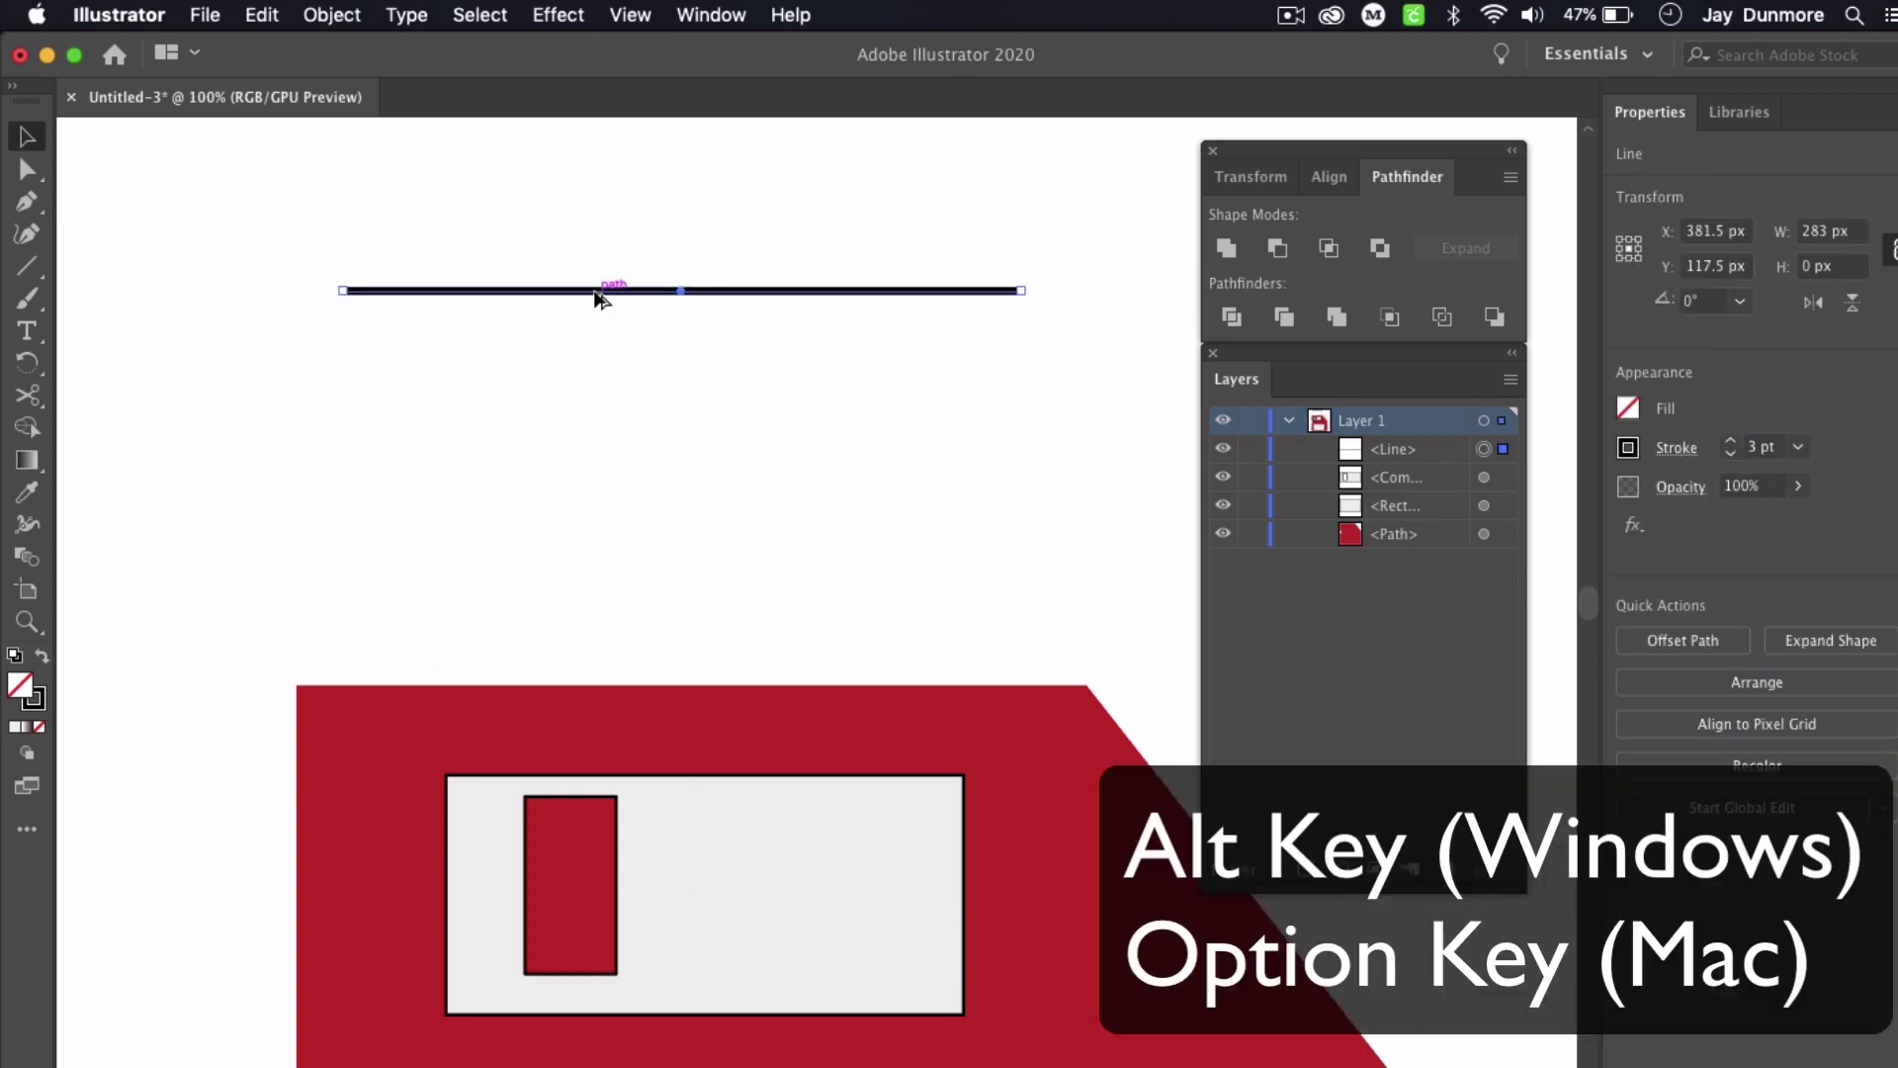
# Step: Copy the line about 30 px straight down and repeat the duplication at the same spacing to make a stack of five lines
pyautogui.moveTo(607, 297); pyautogui.dragTo(593, 368)
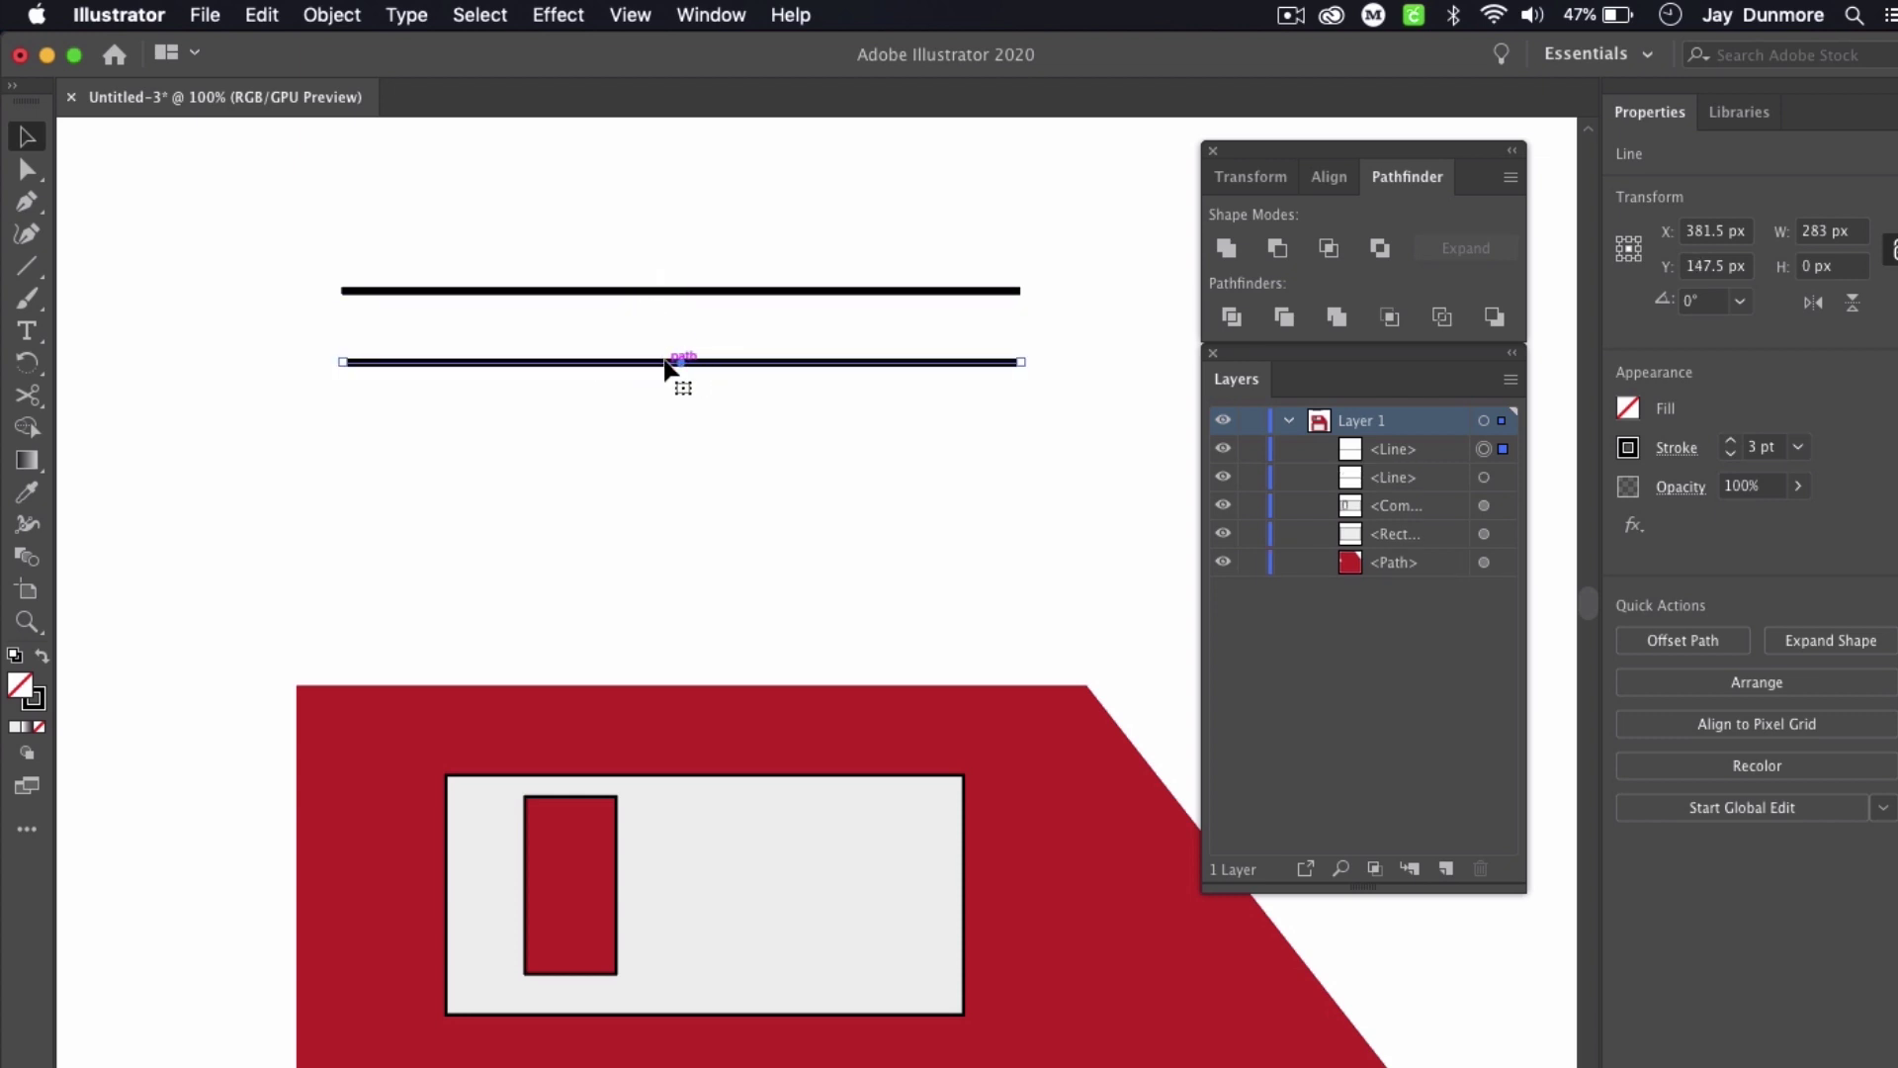
pyautogui.click(208, 264)
pyautogui.click(487, 363)
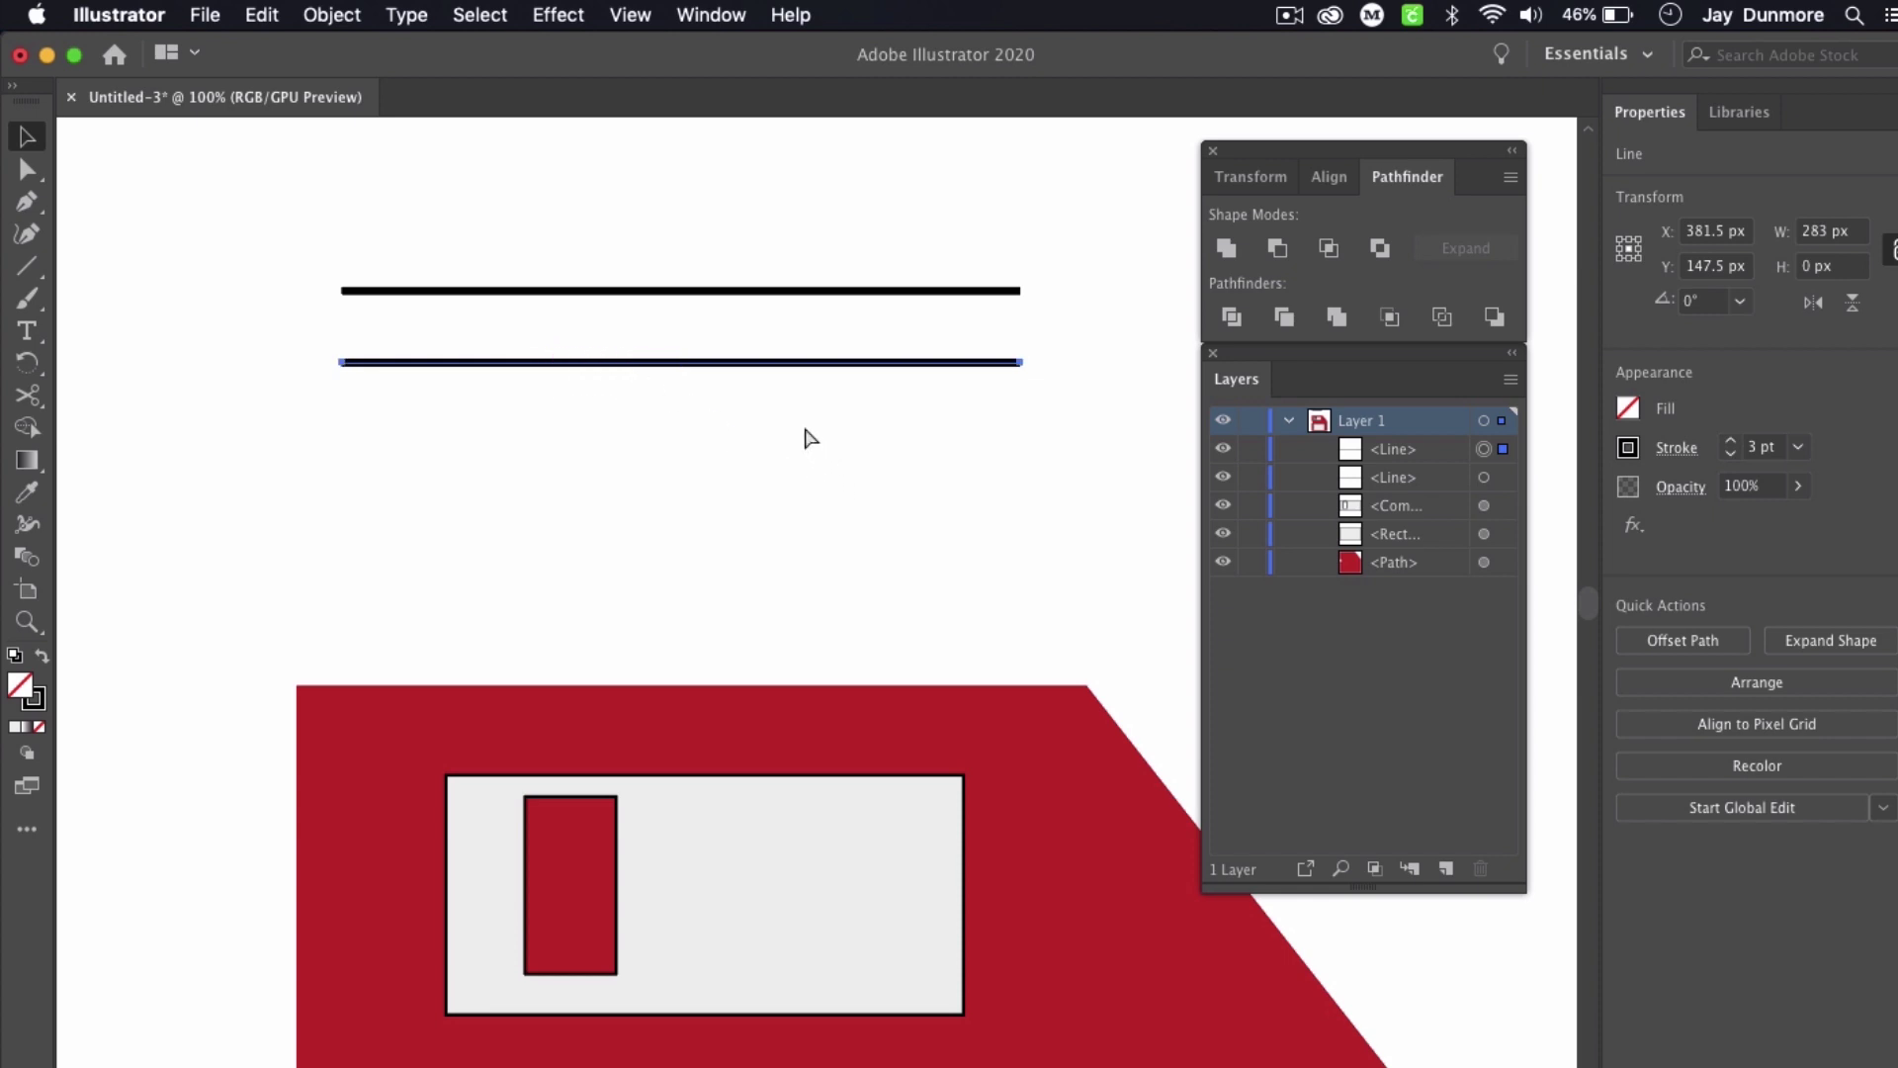
pyautogui.press('super+d')
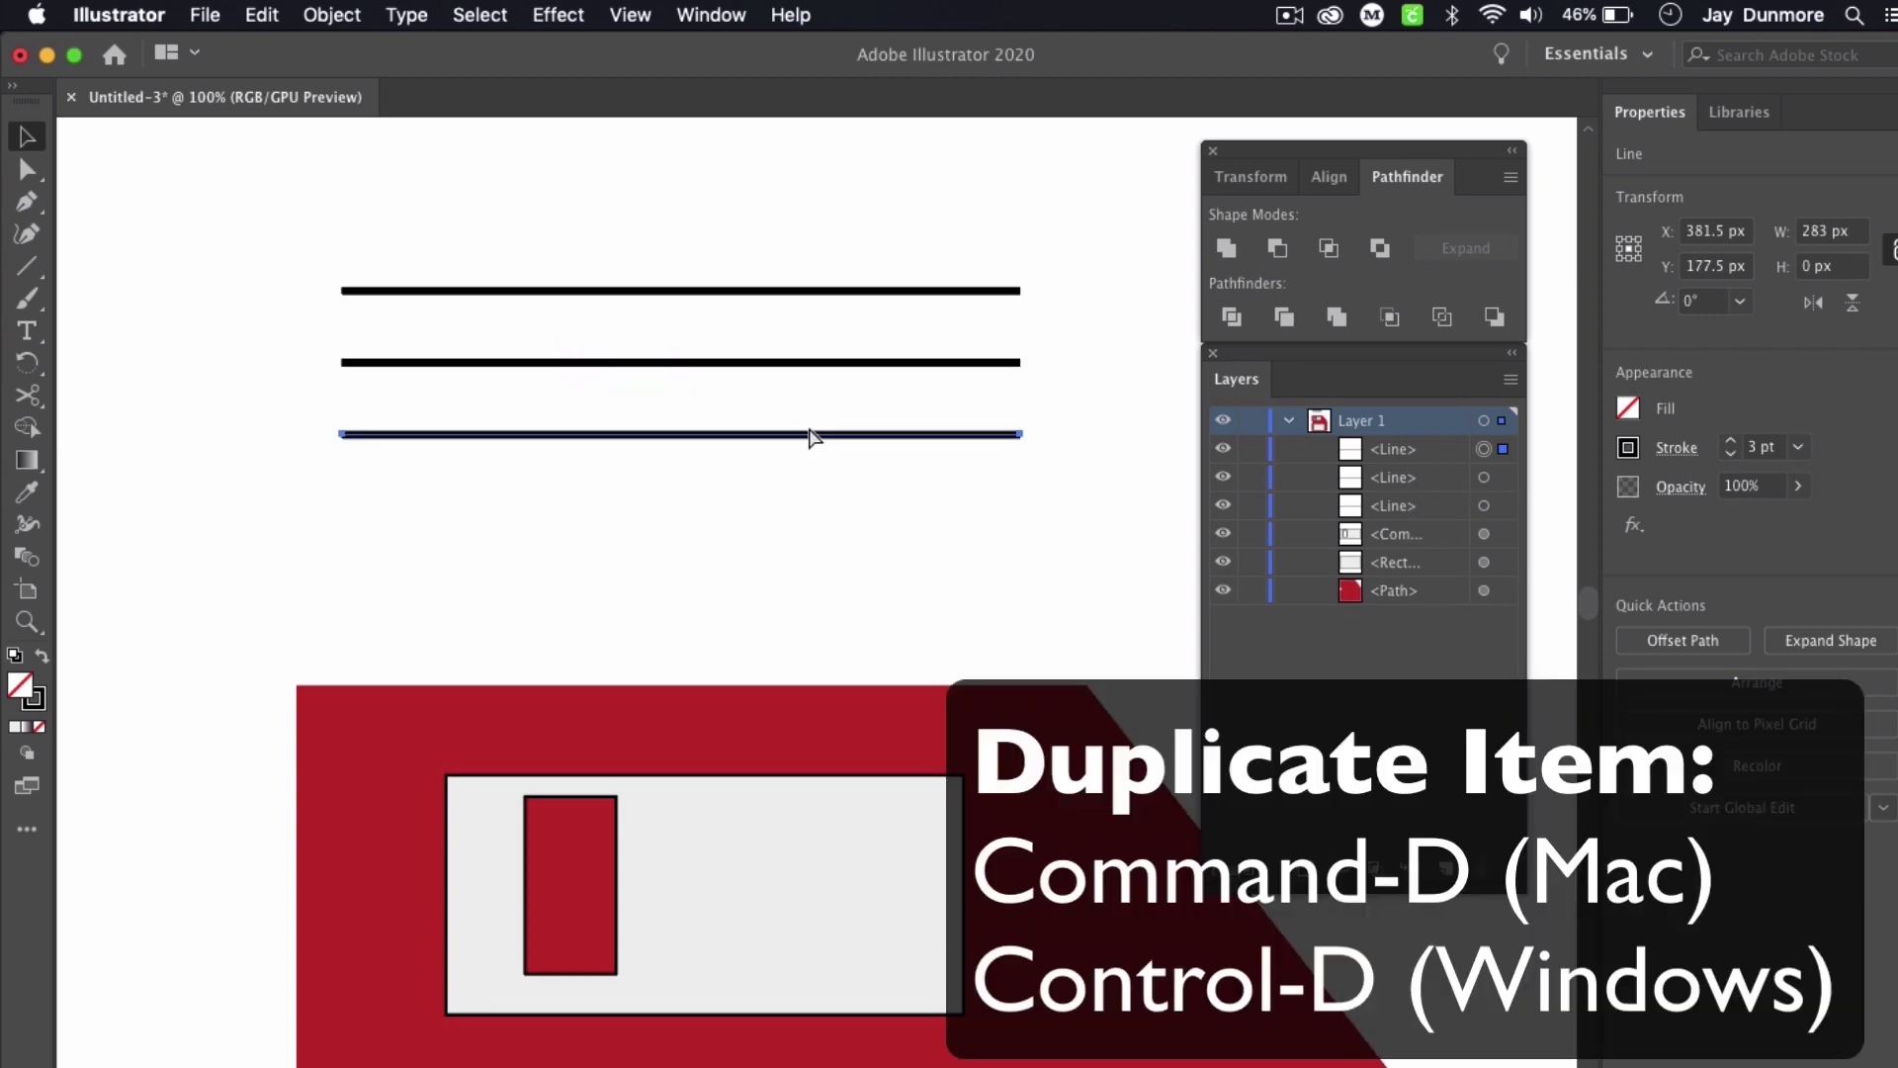
pyautogui.press('super+d')
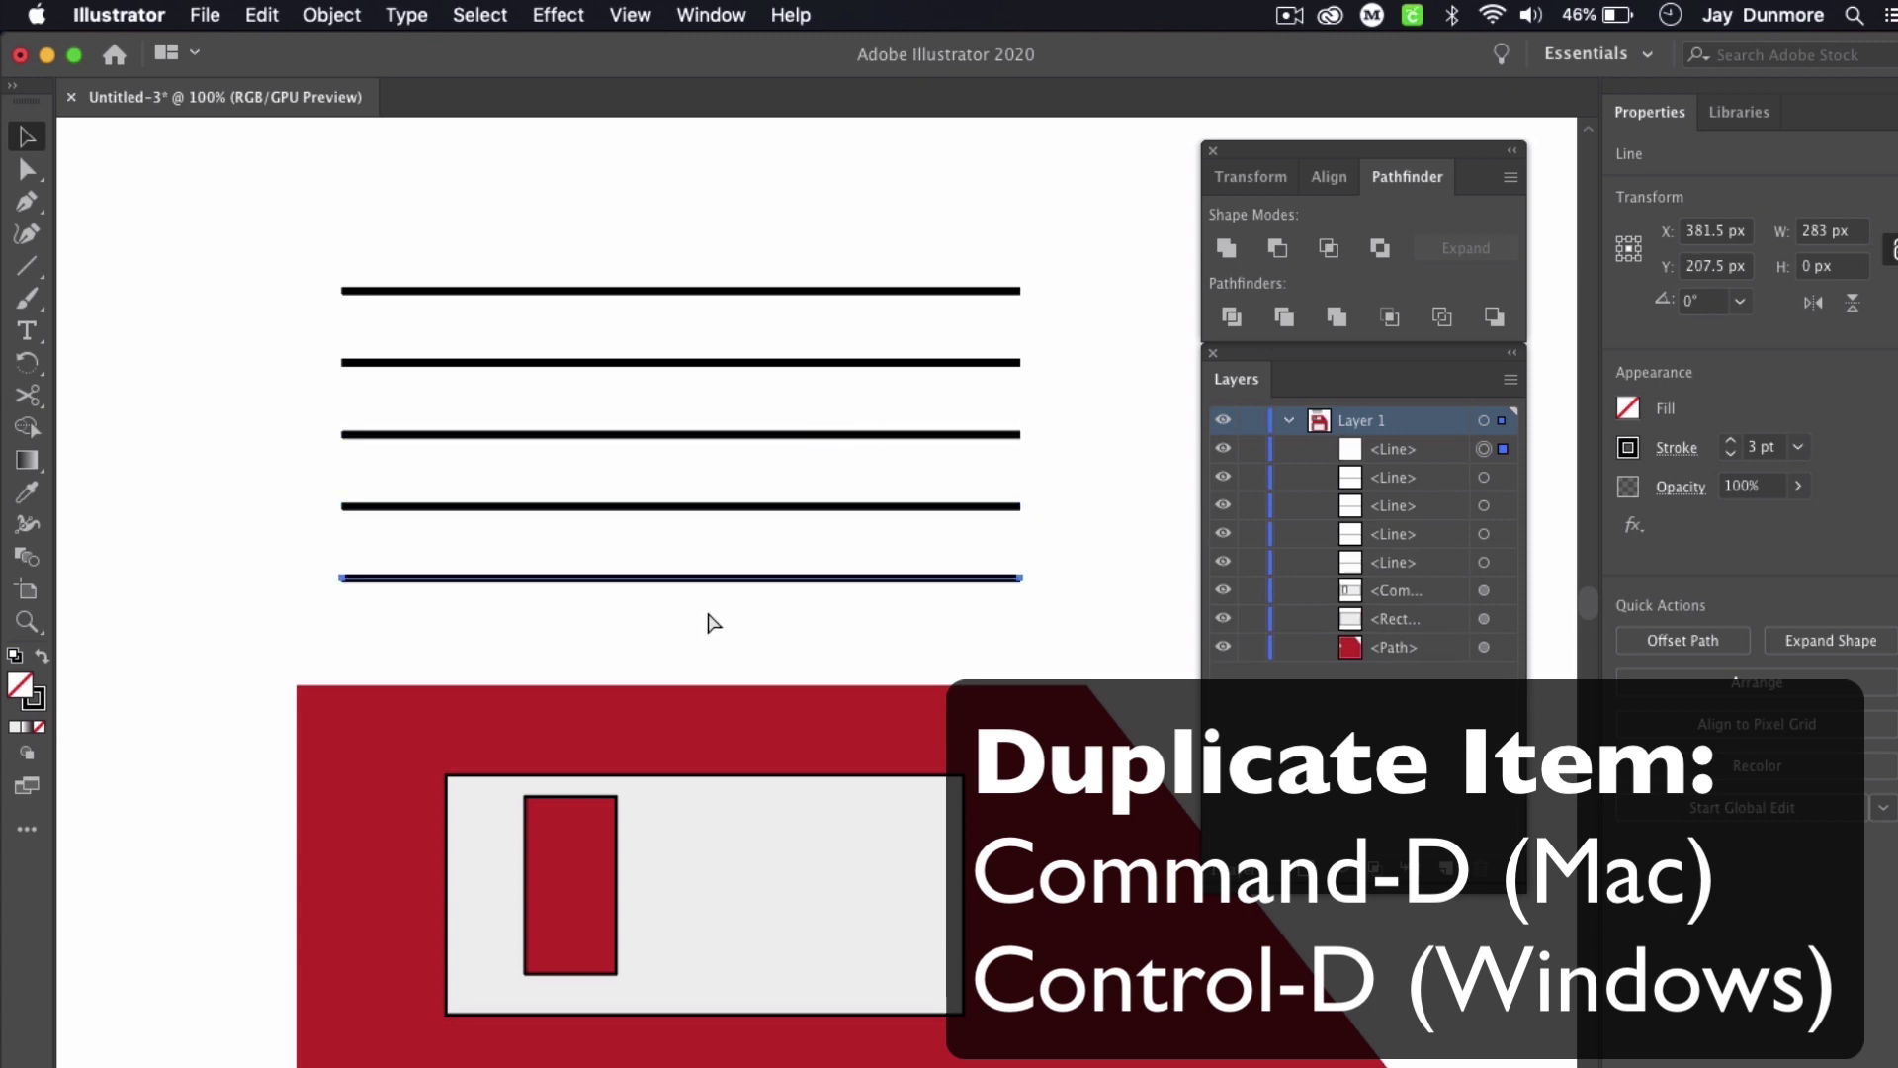
pyautogui.press('super+d')
pyautogui.press('super+d')
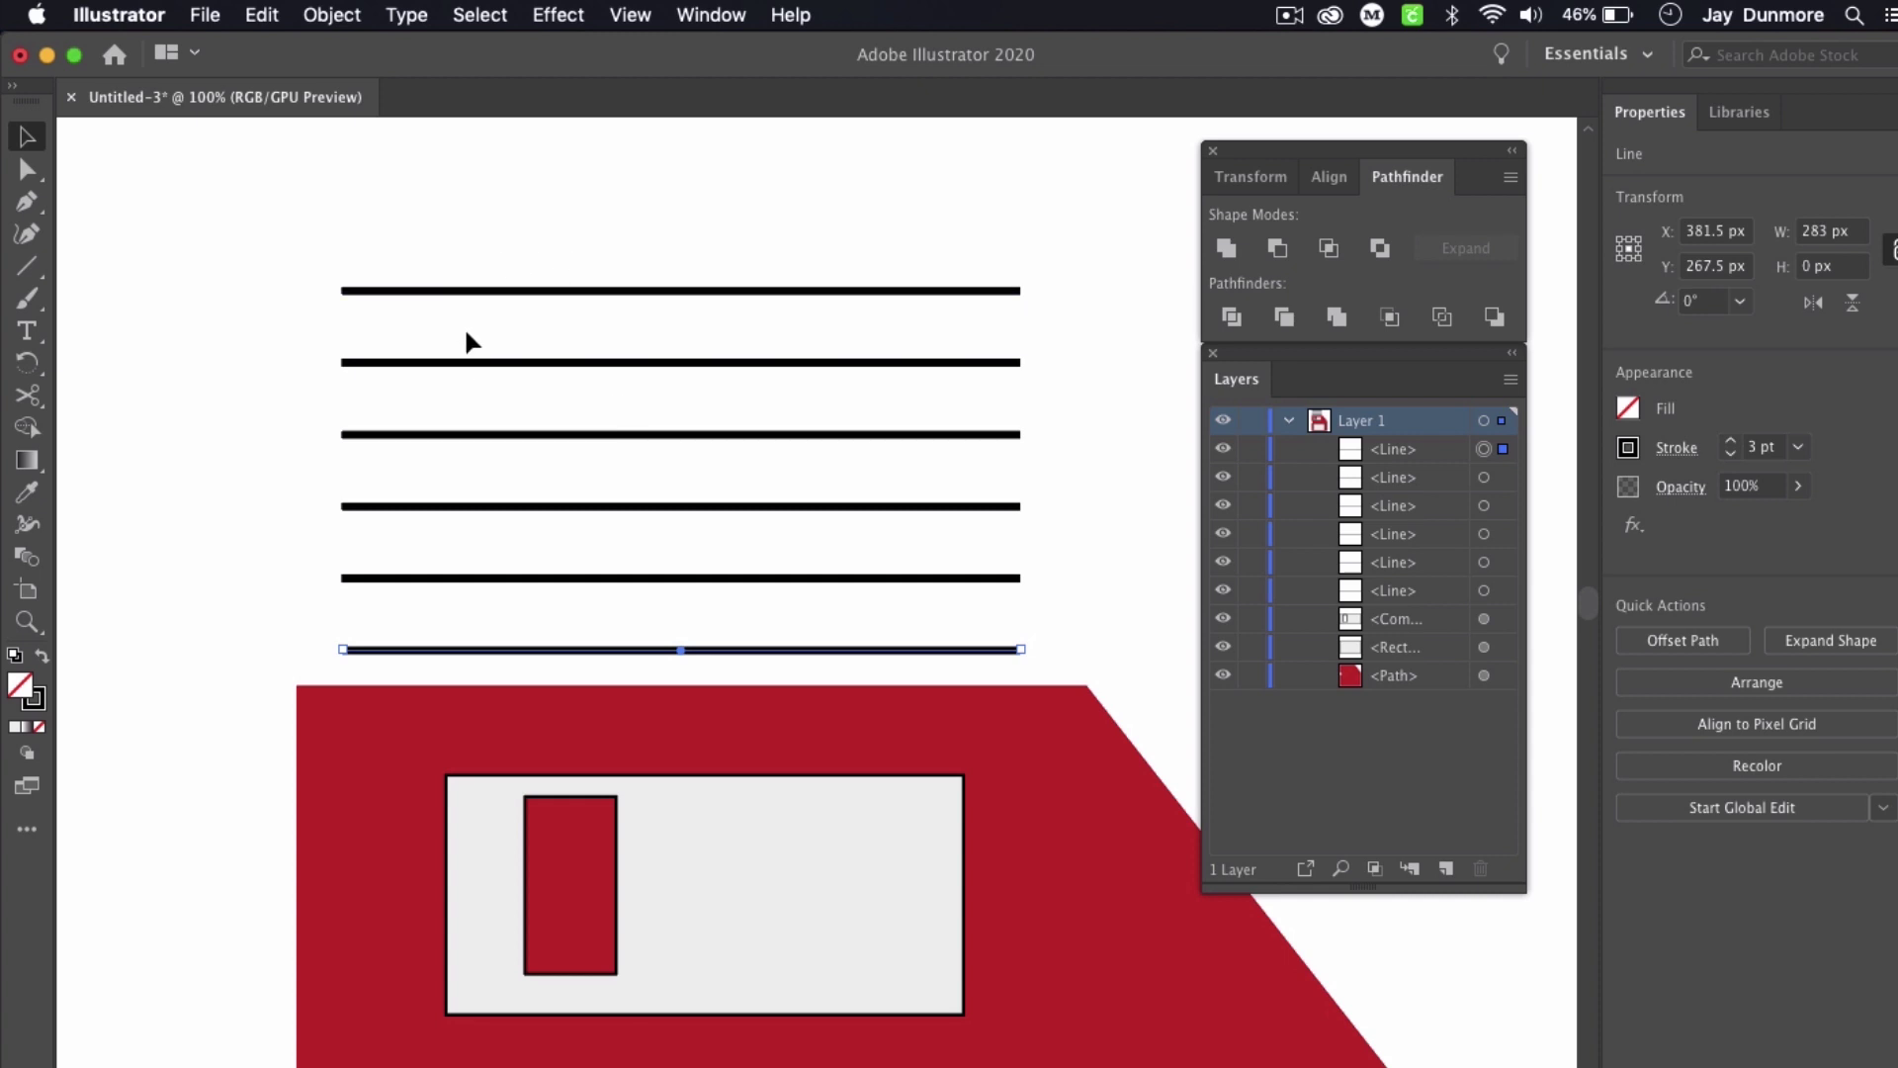
pyautogui.press('super+z')
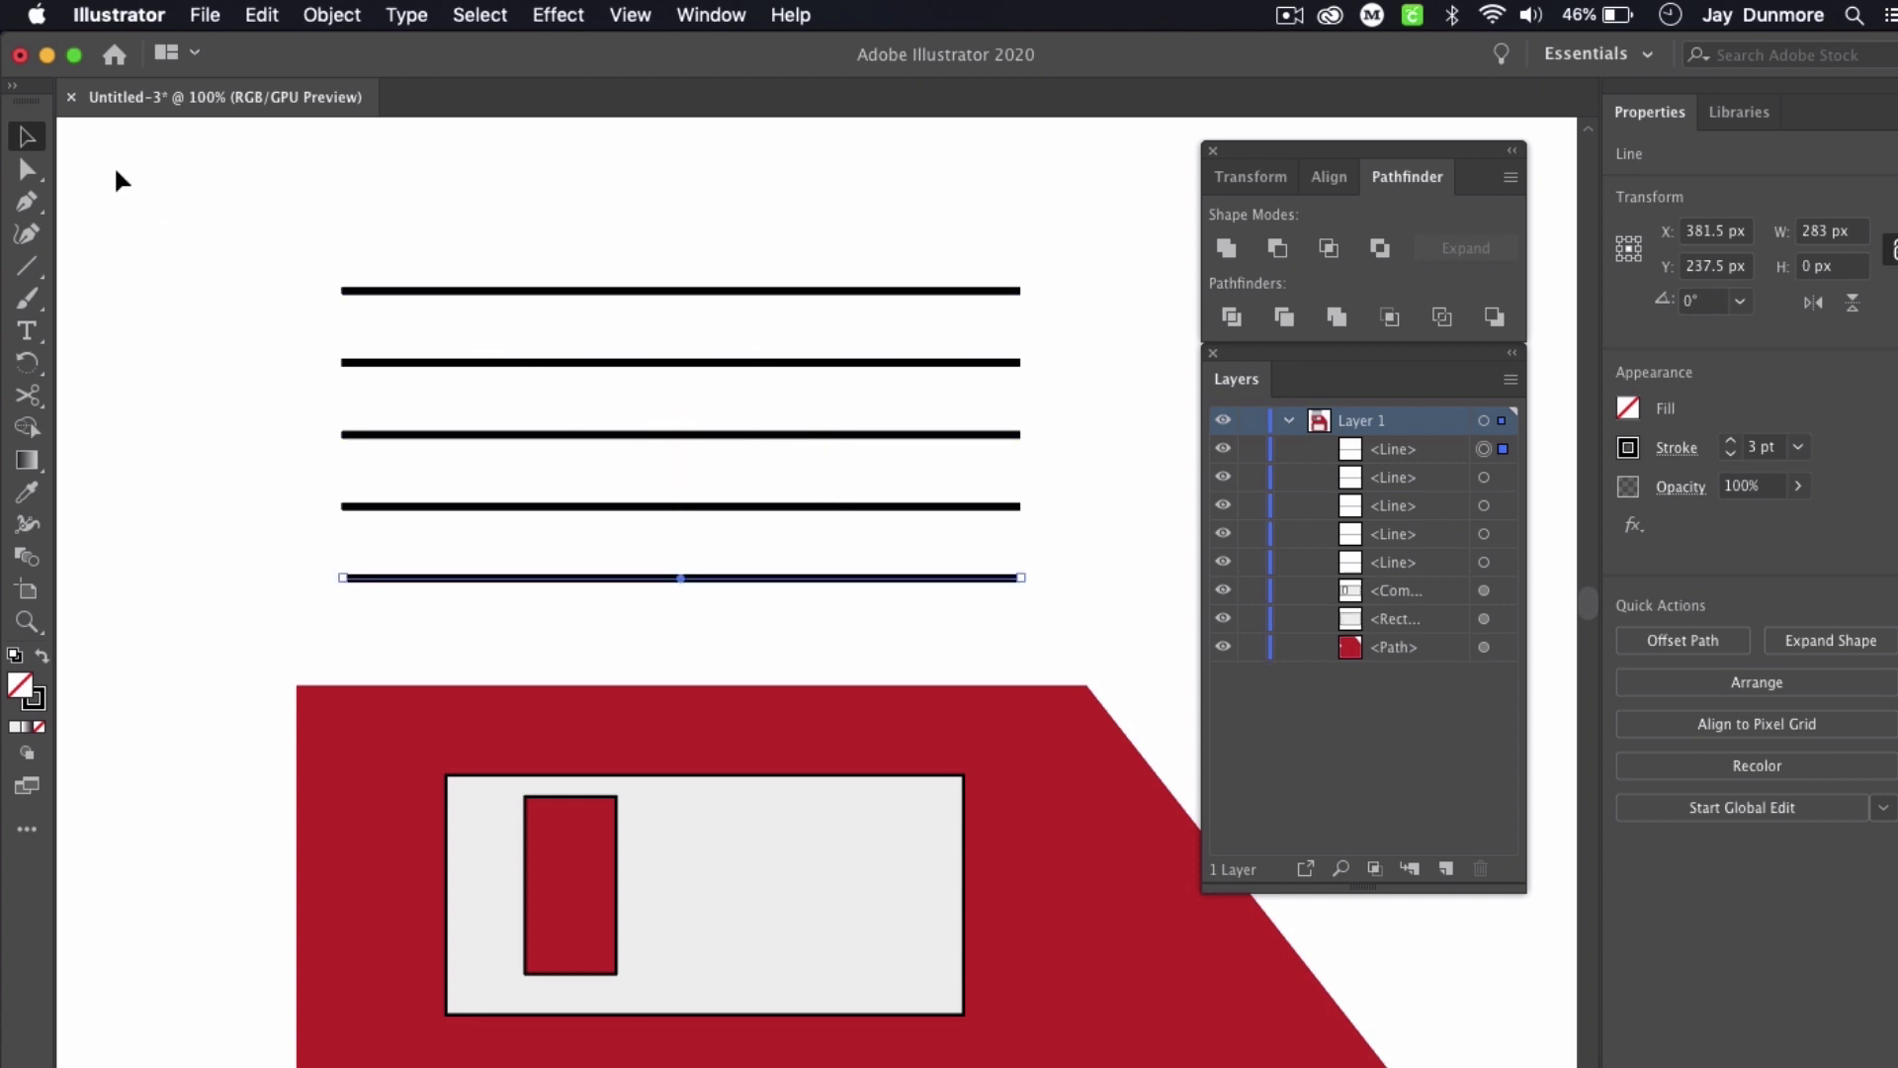
# Step: Select all five lines, align them by their left edges and distribute them vertically by their centers
pyautogui.moveTo(344, 348); pyautogui.dragTo(641, 613)
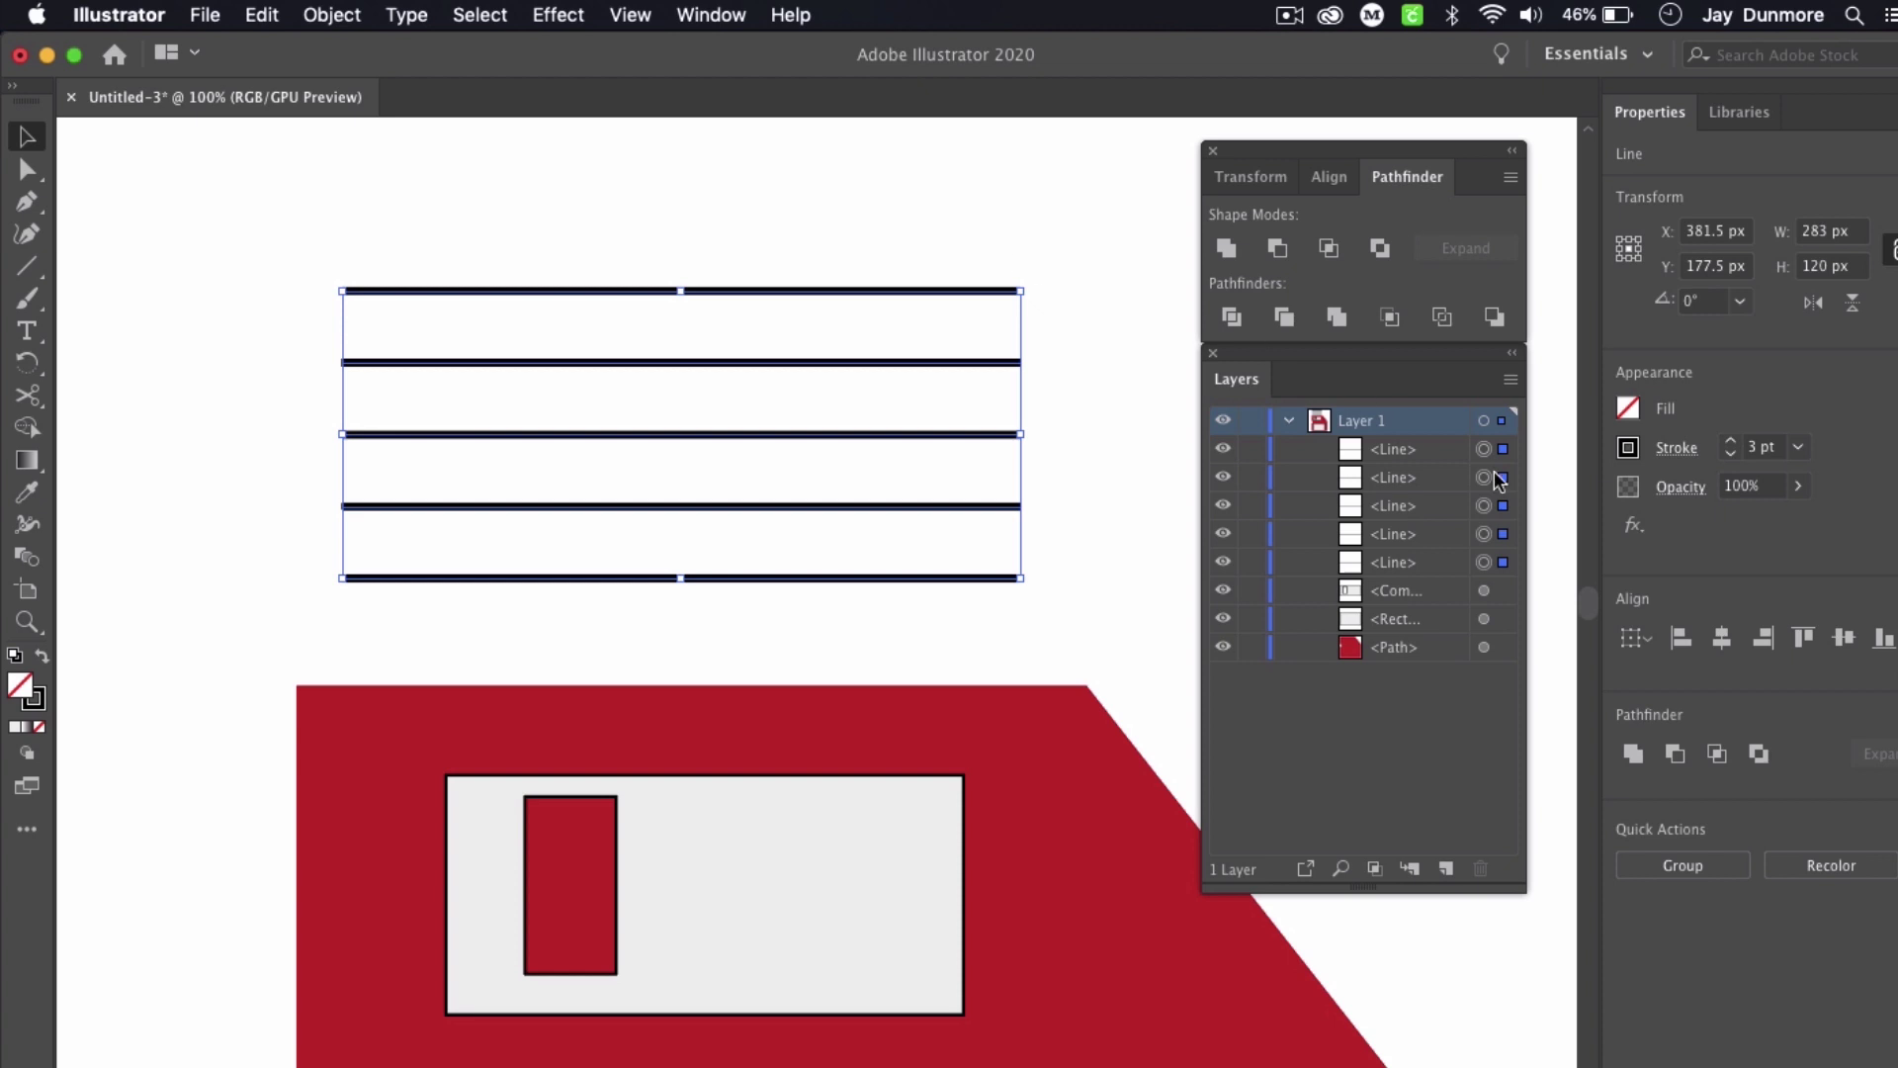
pyautogui.click(1682, 641)
pyautogui.click(1883, 670)
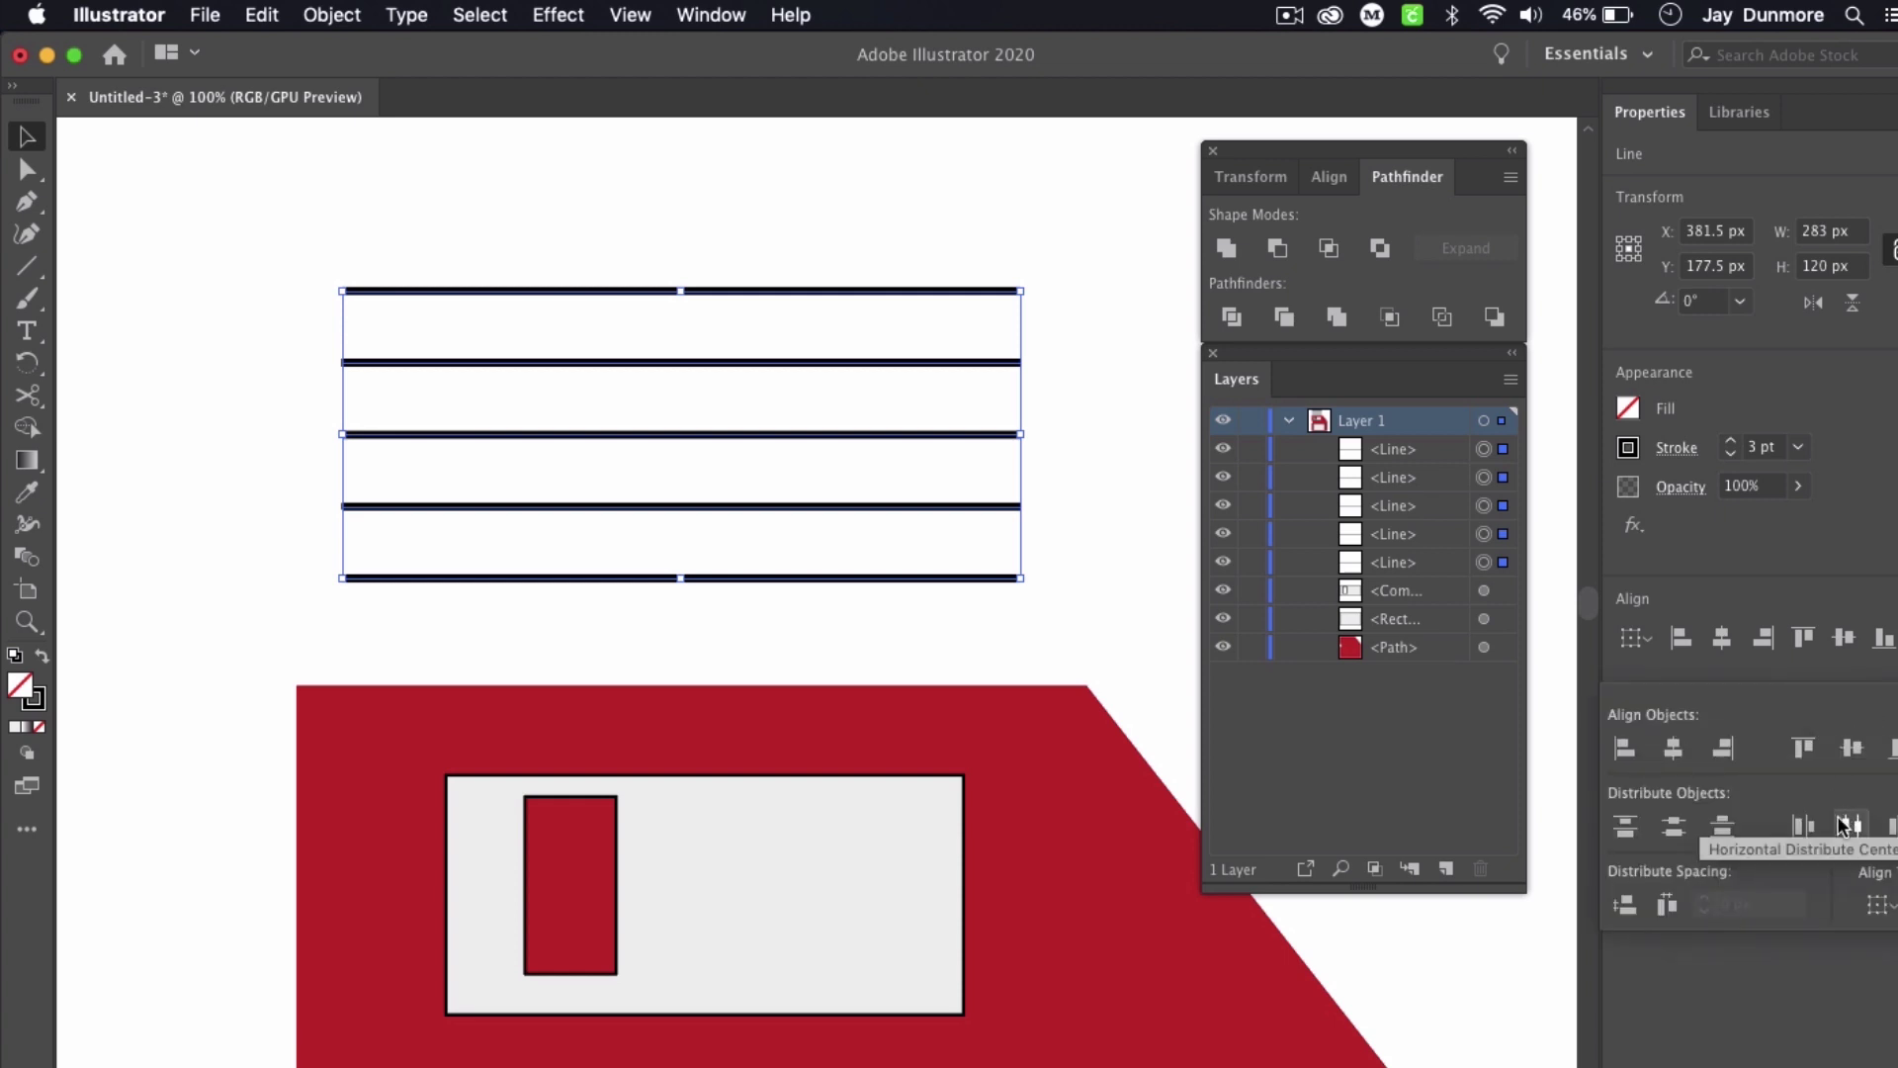
pyautogui.click(1676, 830)
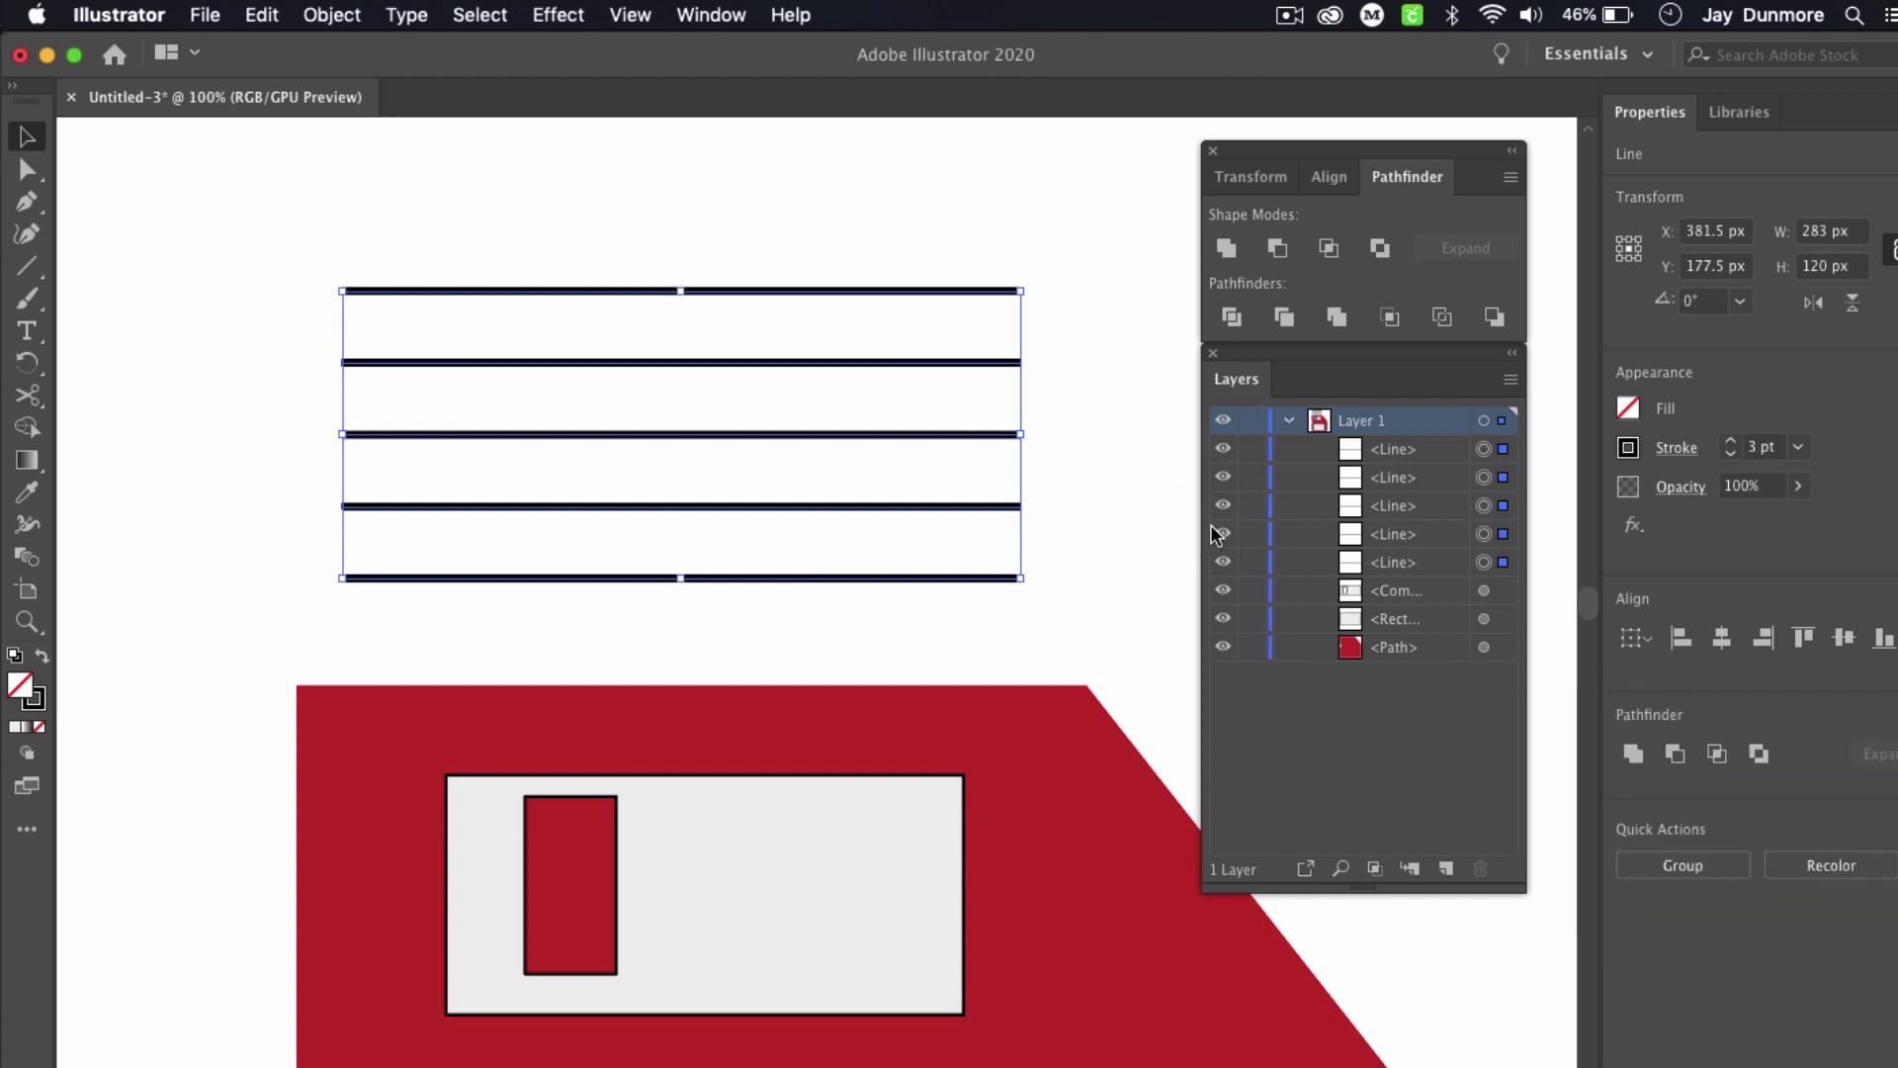
# Step: Group the five selected horizontal lines into a single object
pyautogui.press('super+minus')
pyautogui.press('super+minus')
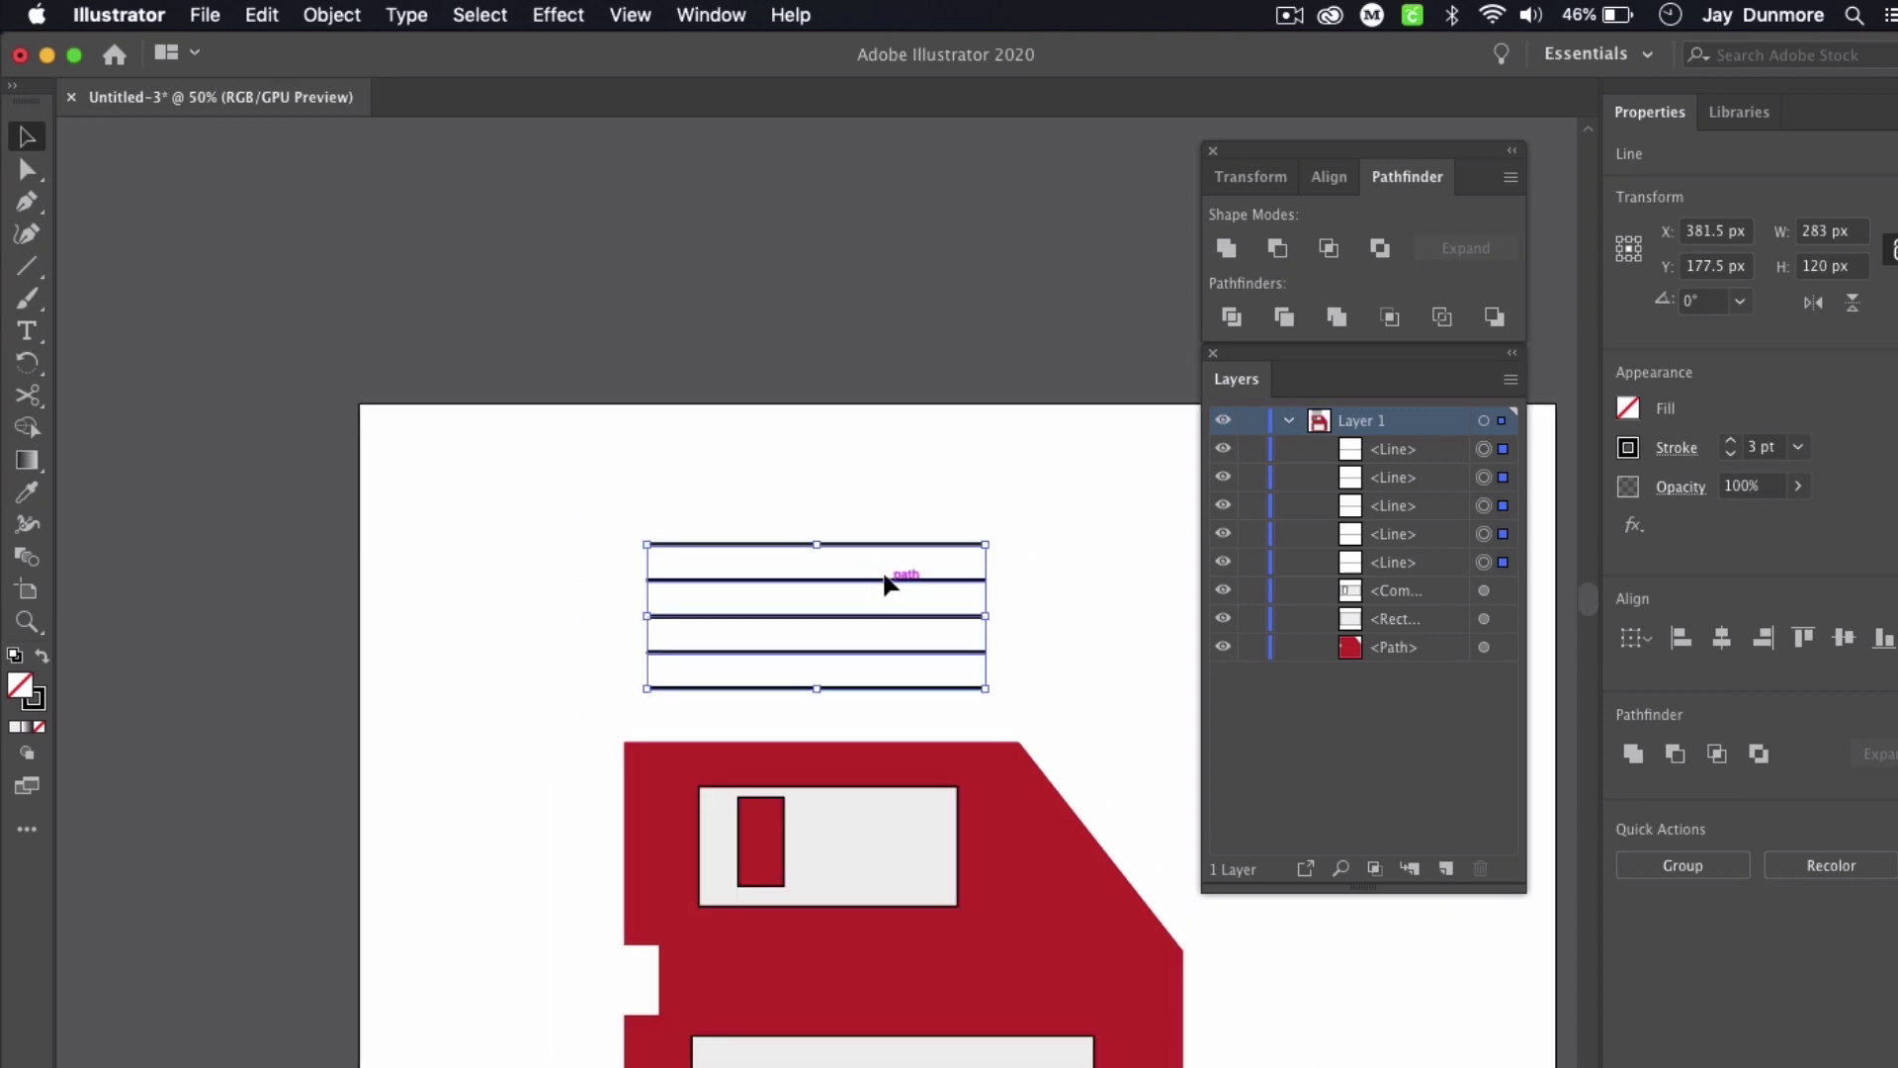
pyautogui.click(332, 15)
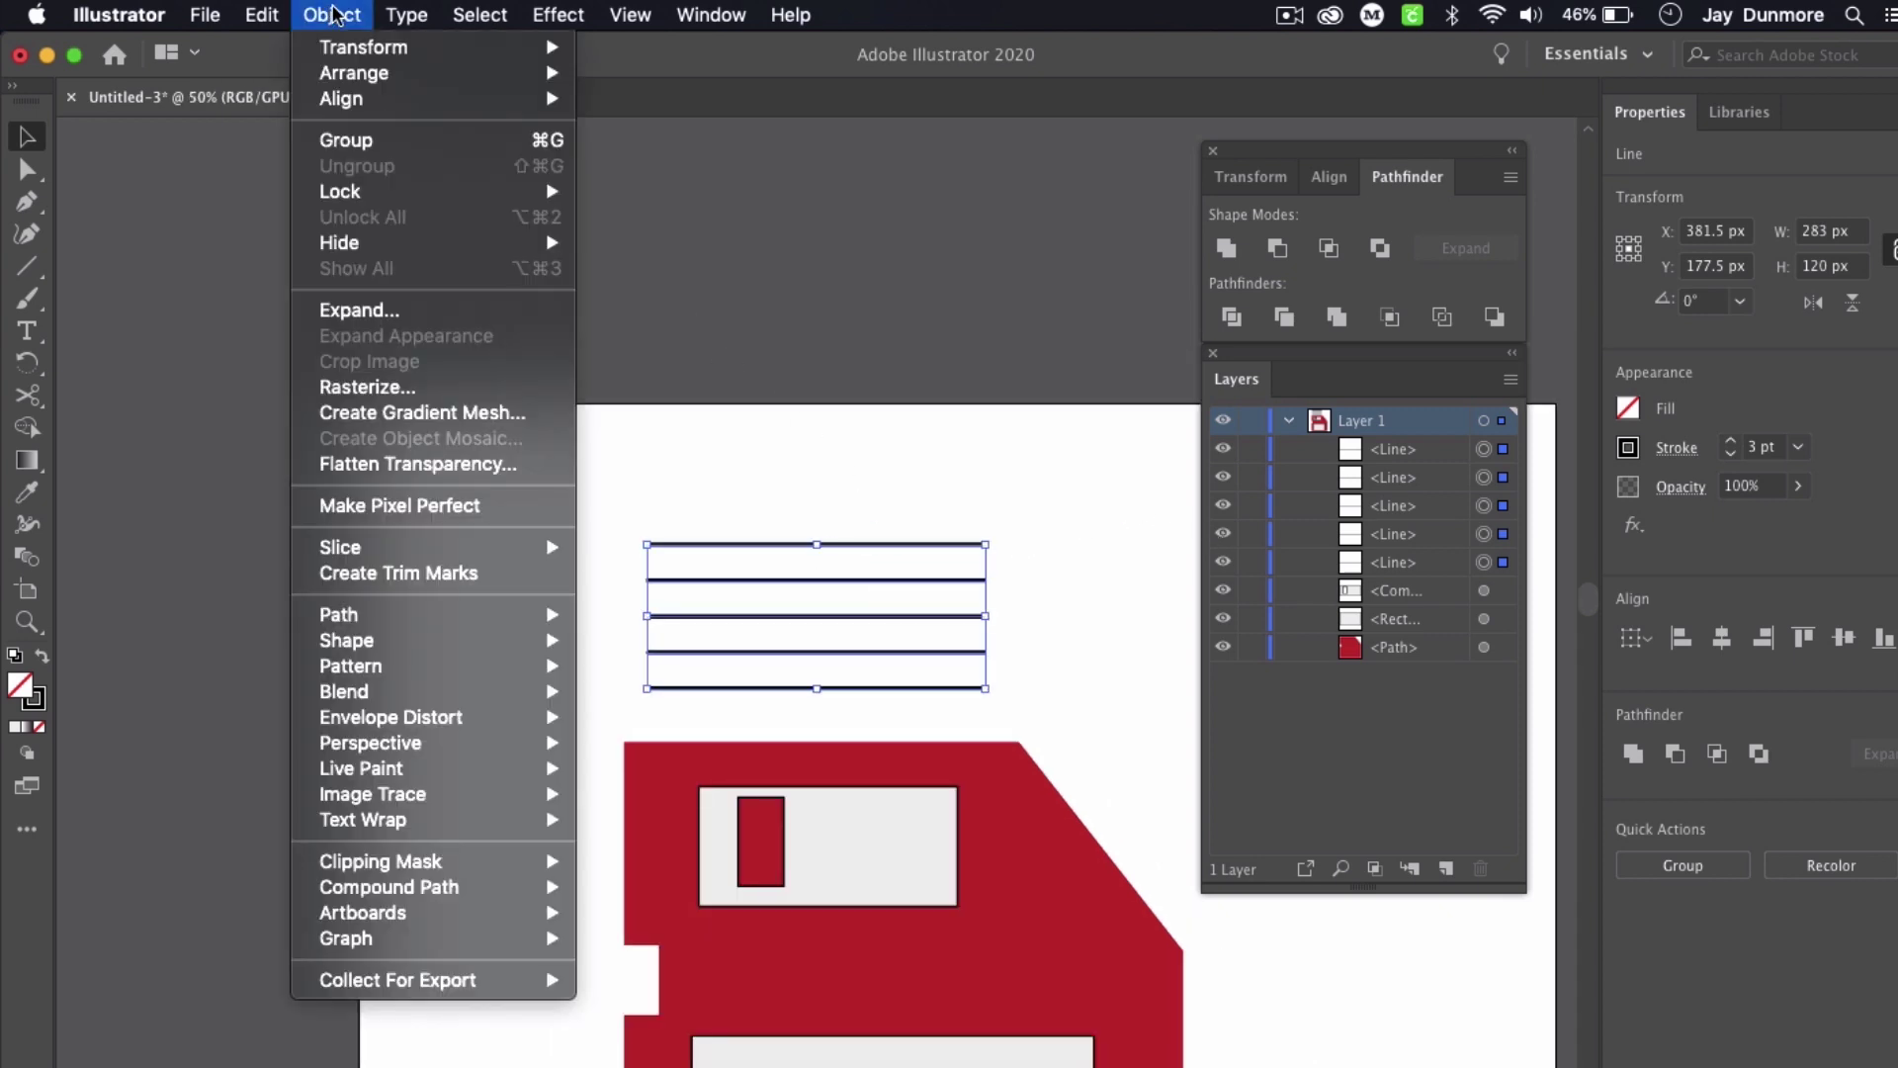
pyautogui.click(414, 143)
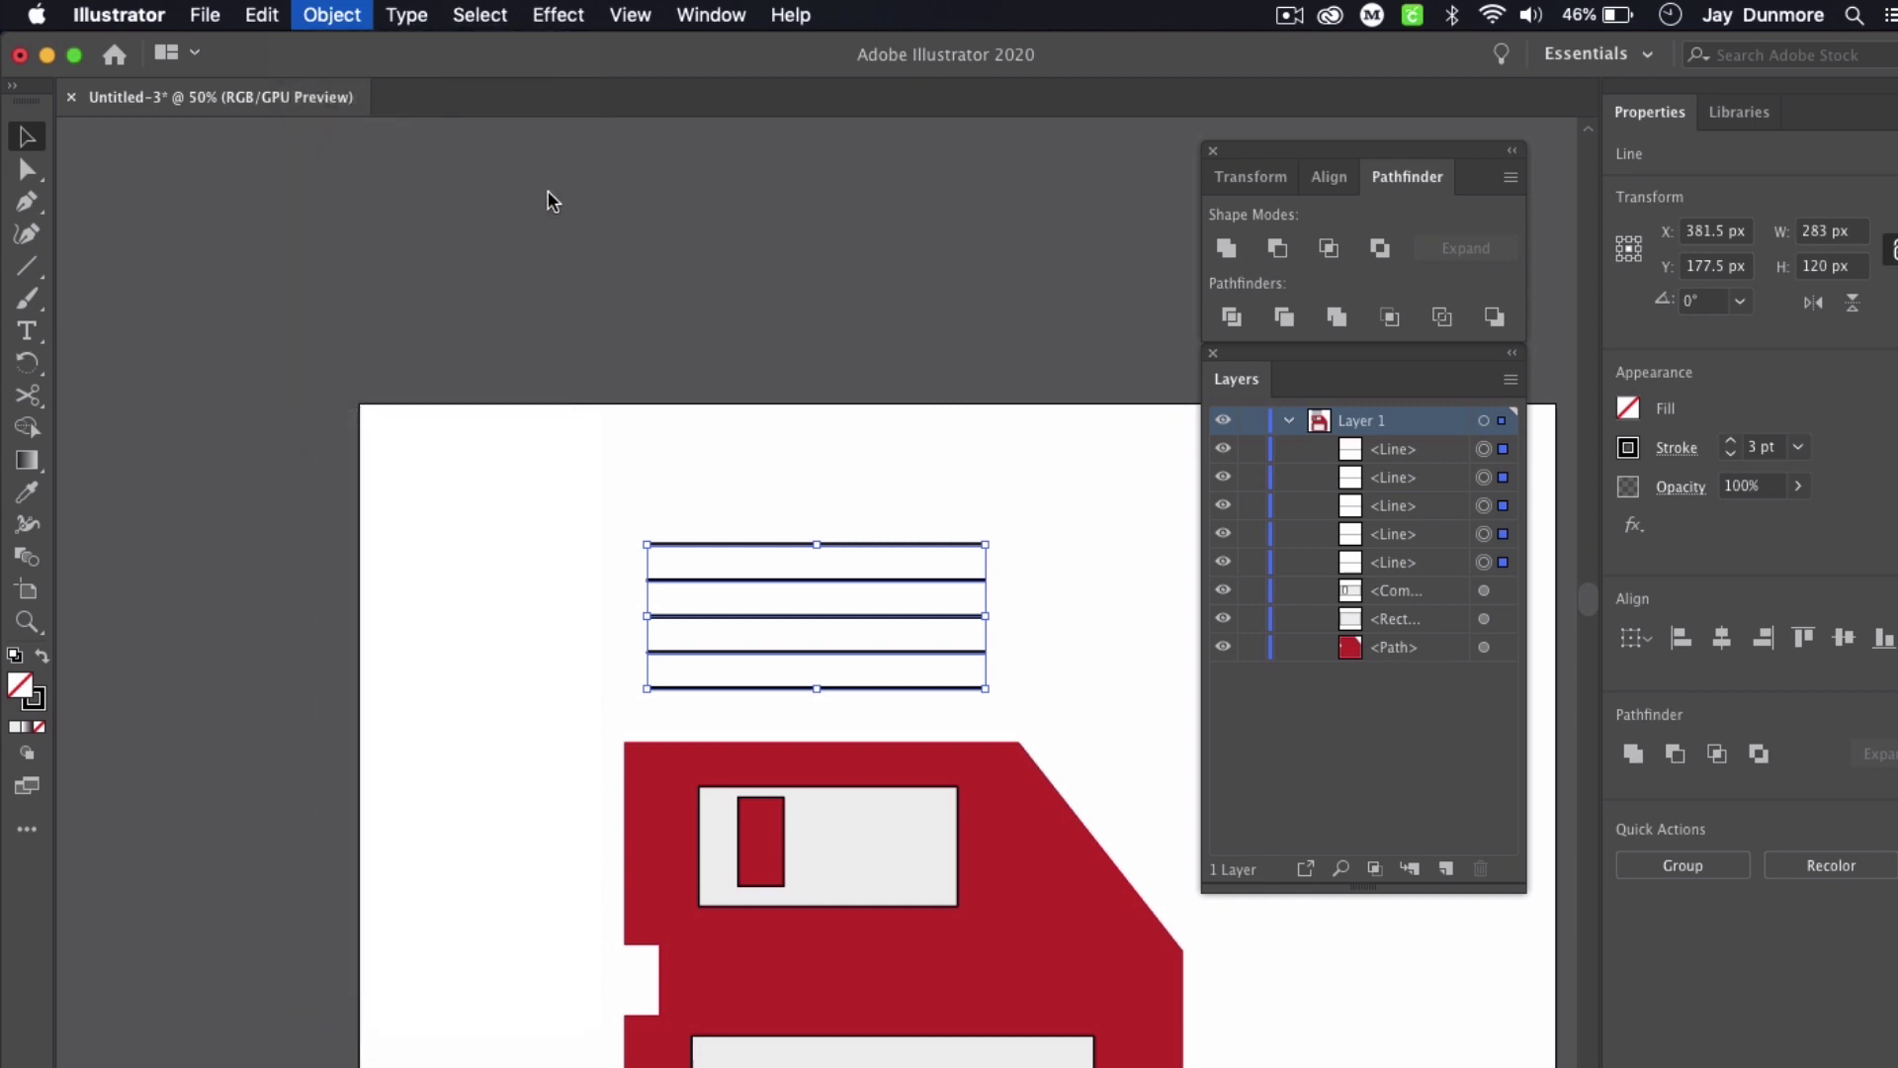
pyautogui.click(668, 340)
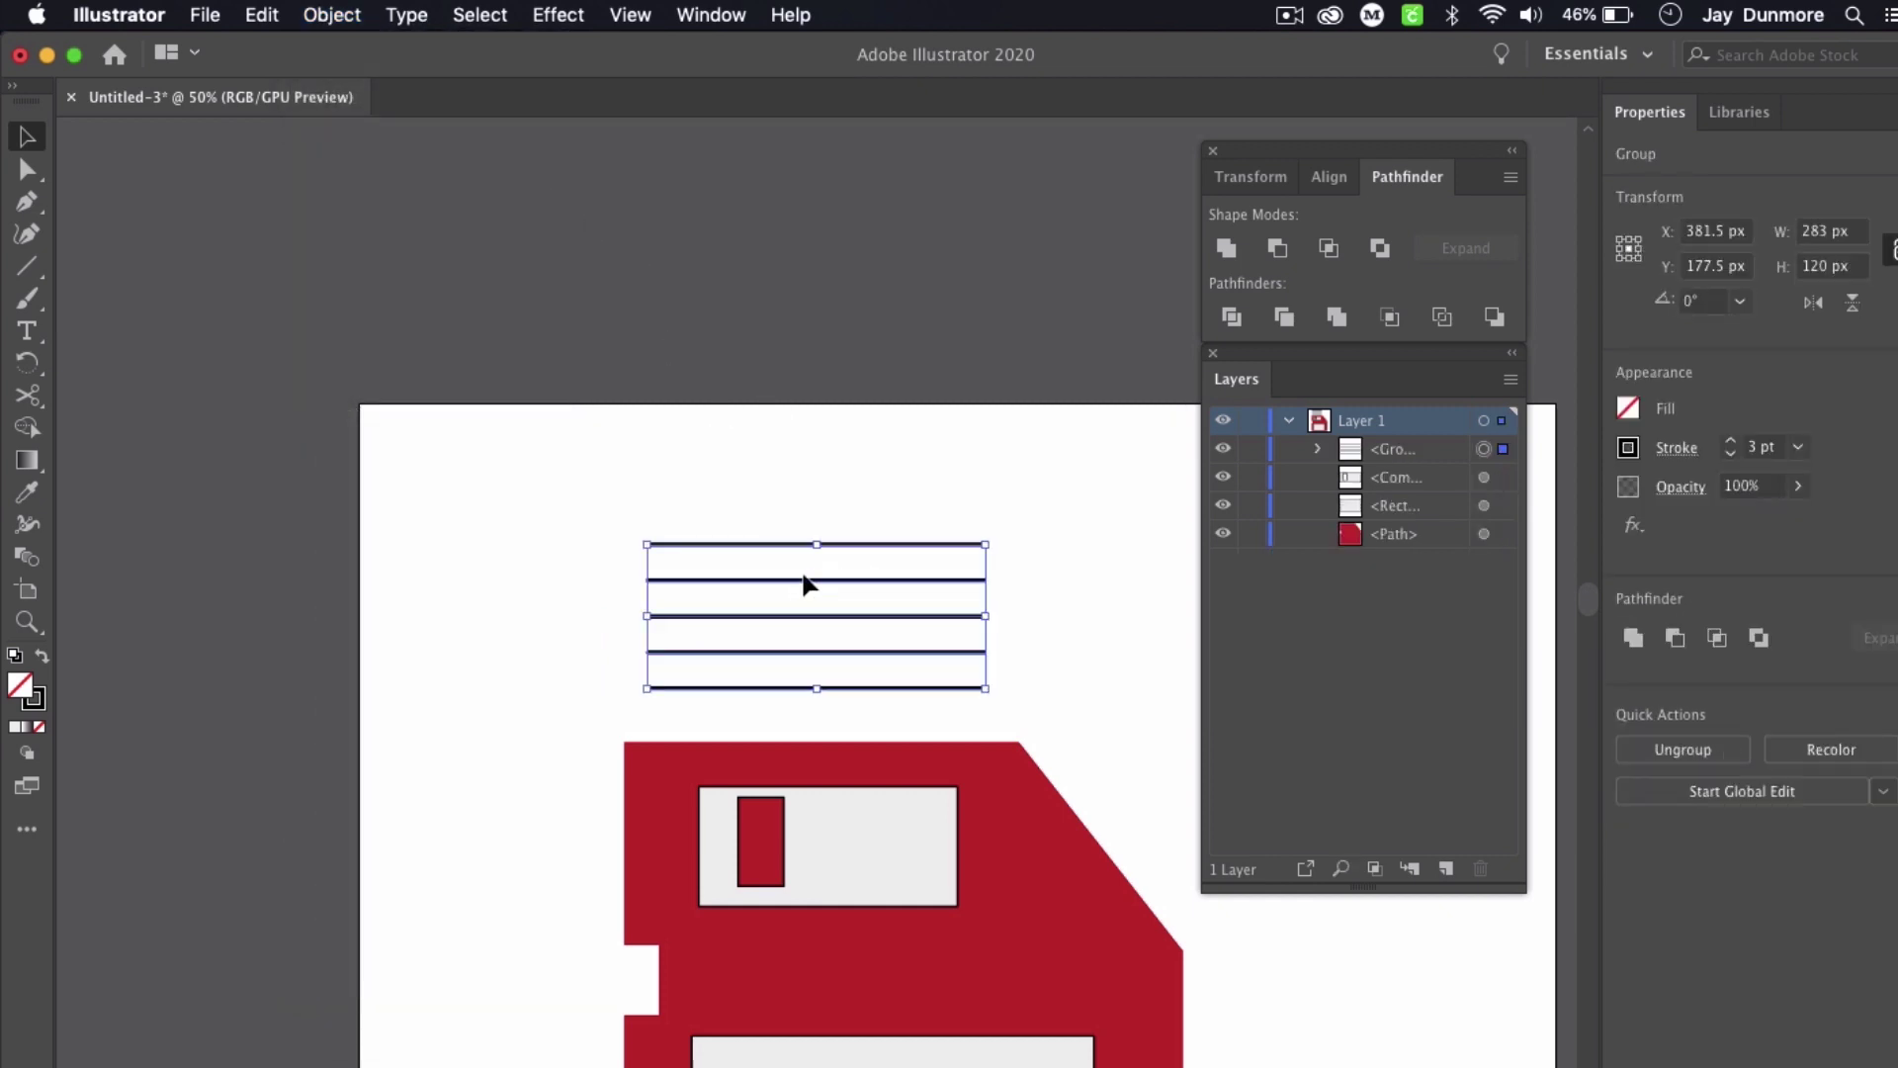
# Step: Move the grouped lines onto the disk's lower light grey label, to about X 458.5 px, Y 389.5 px, and deselect them
pyautogui.click(920, 597)
pyautogui.moveTo(915, 586); pyautogui.dragTo(1007, 837)
pyautogui.moveTo(1001, 704); pyautogui.dragTo(814, 228)
pyautogui.moveTo(832, 478); pyautogui.dragTo(814, 755)
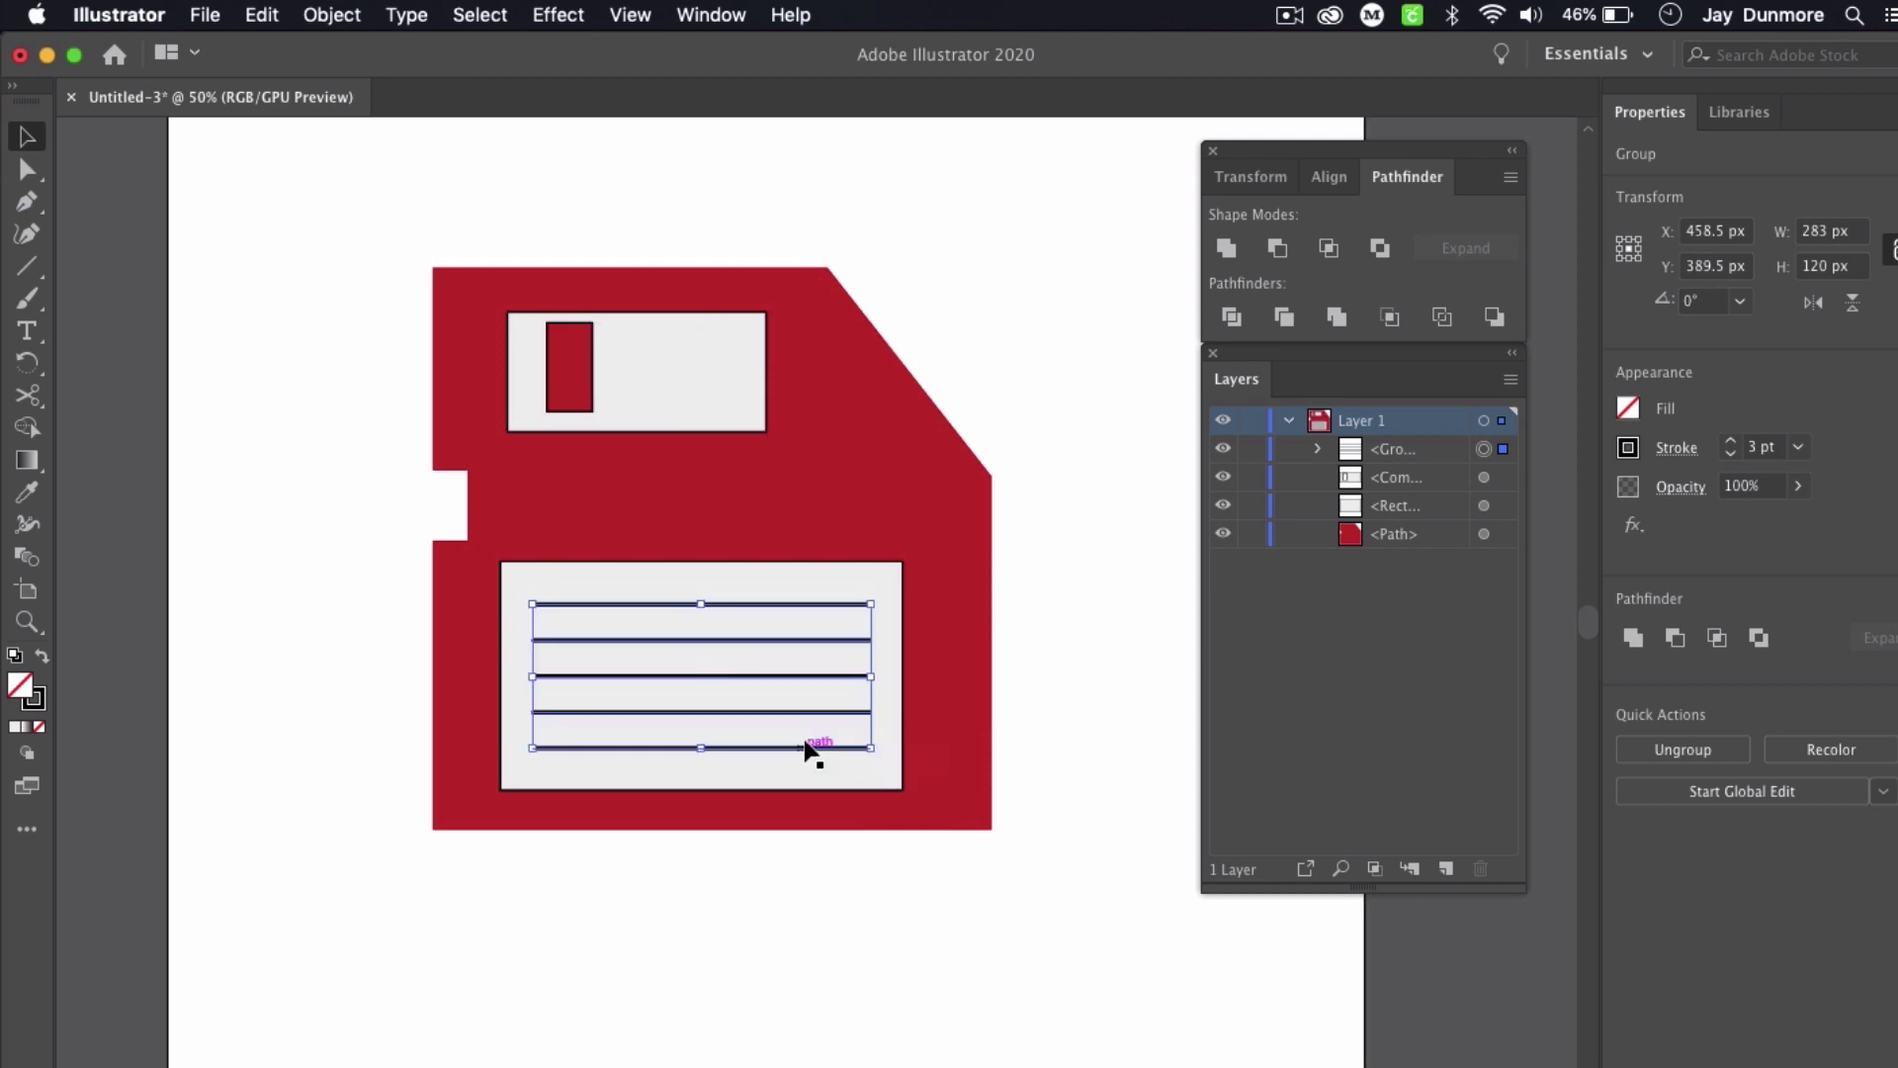
pyautogui.click(1127, 633)
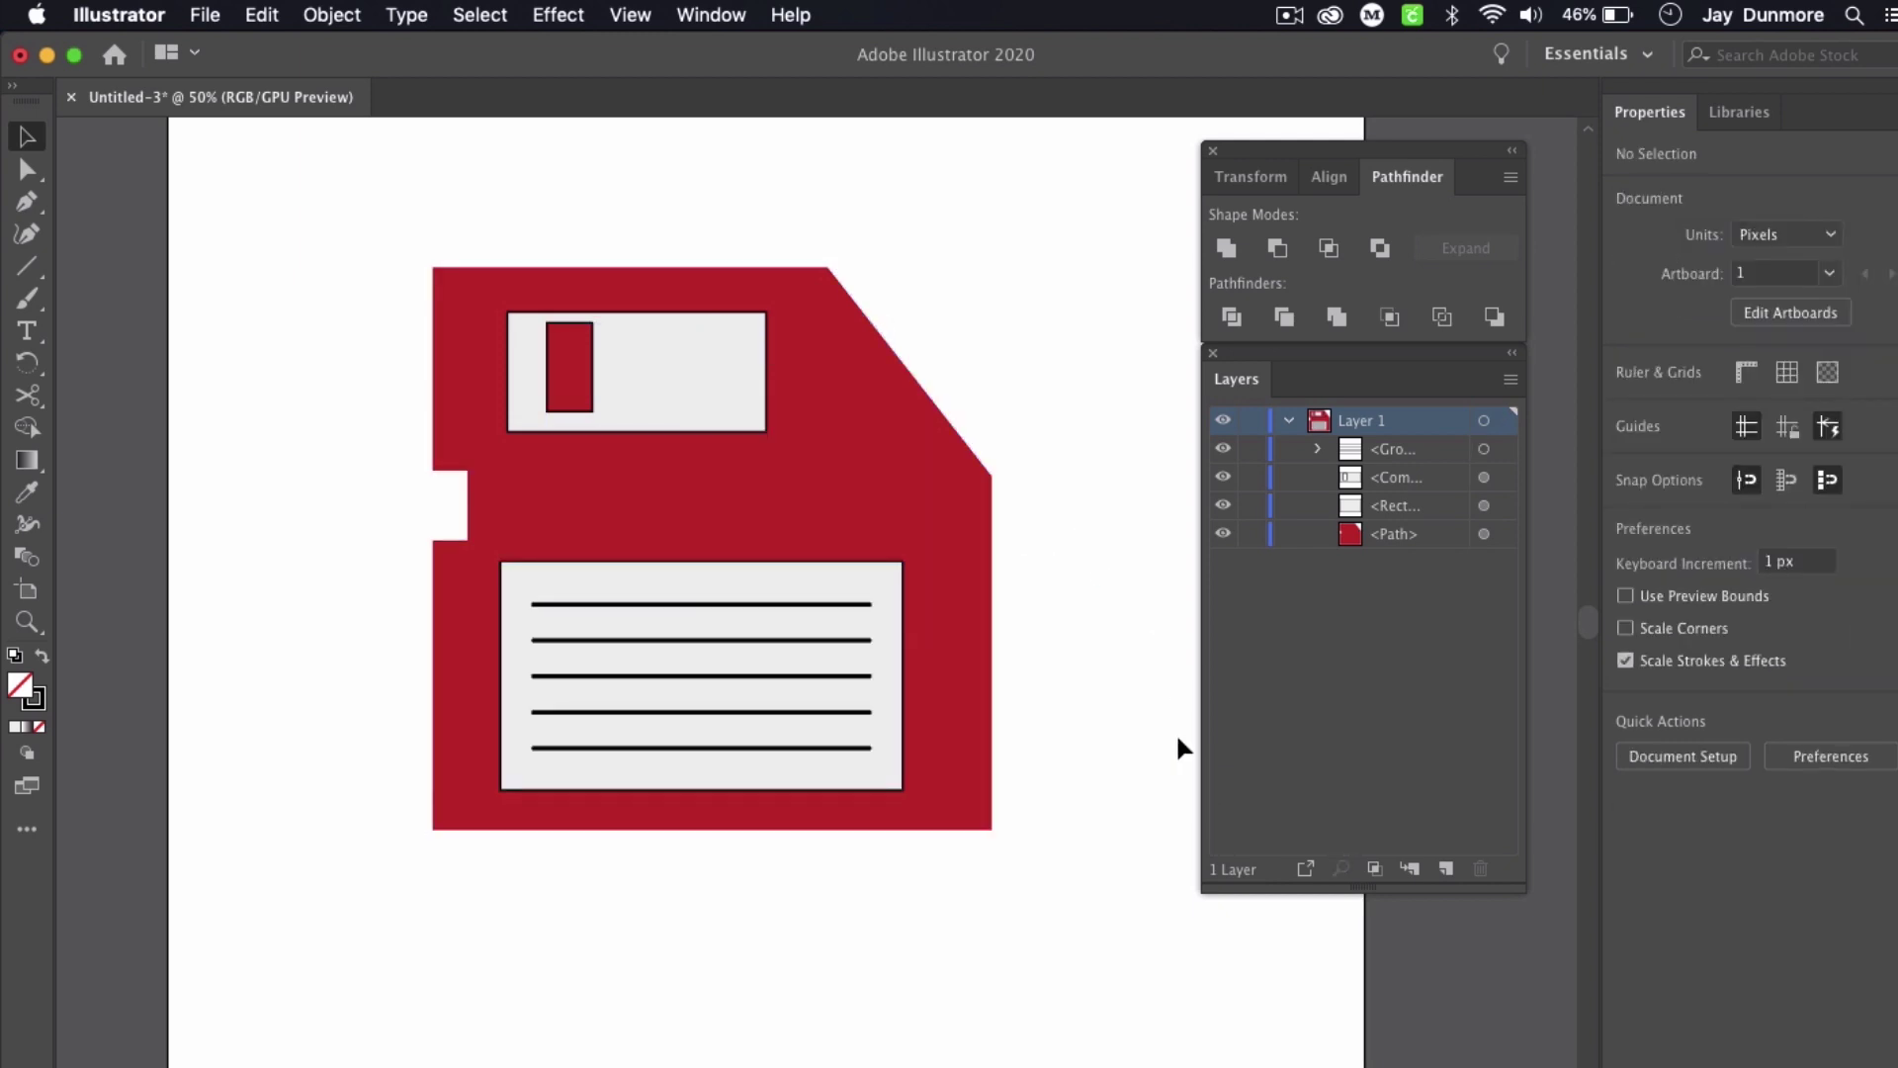
# Step: Select the red disk body and give it a 5 pt black stroke
pyautogui.click(917, 457)
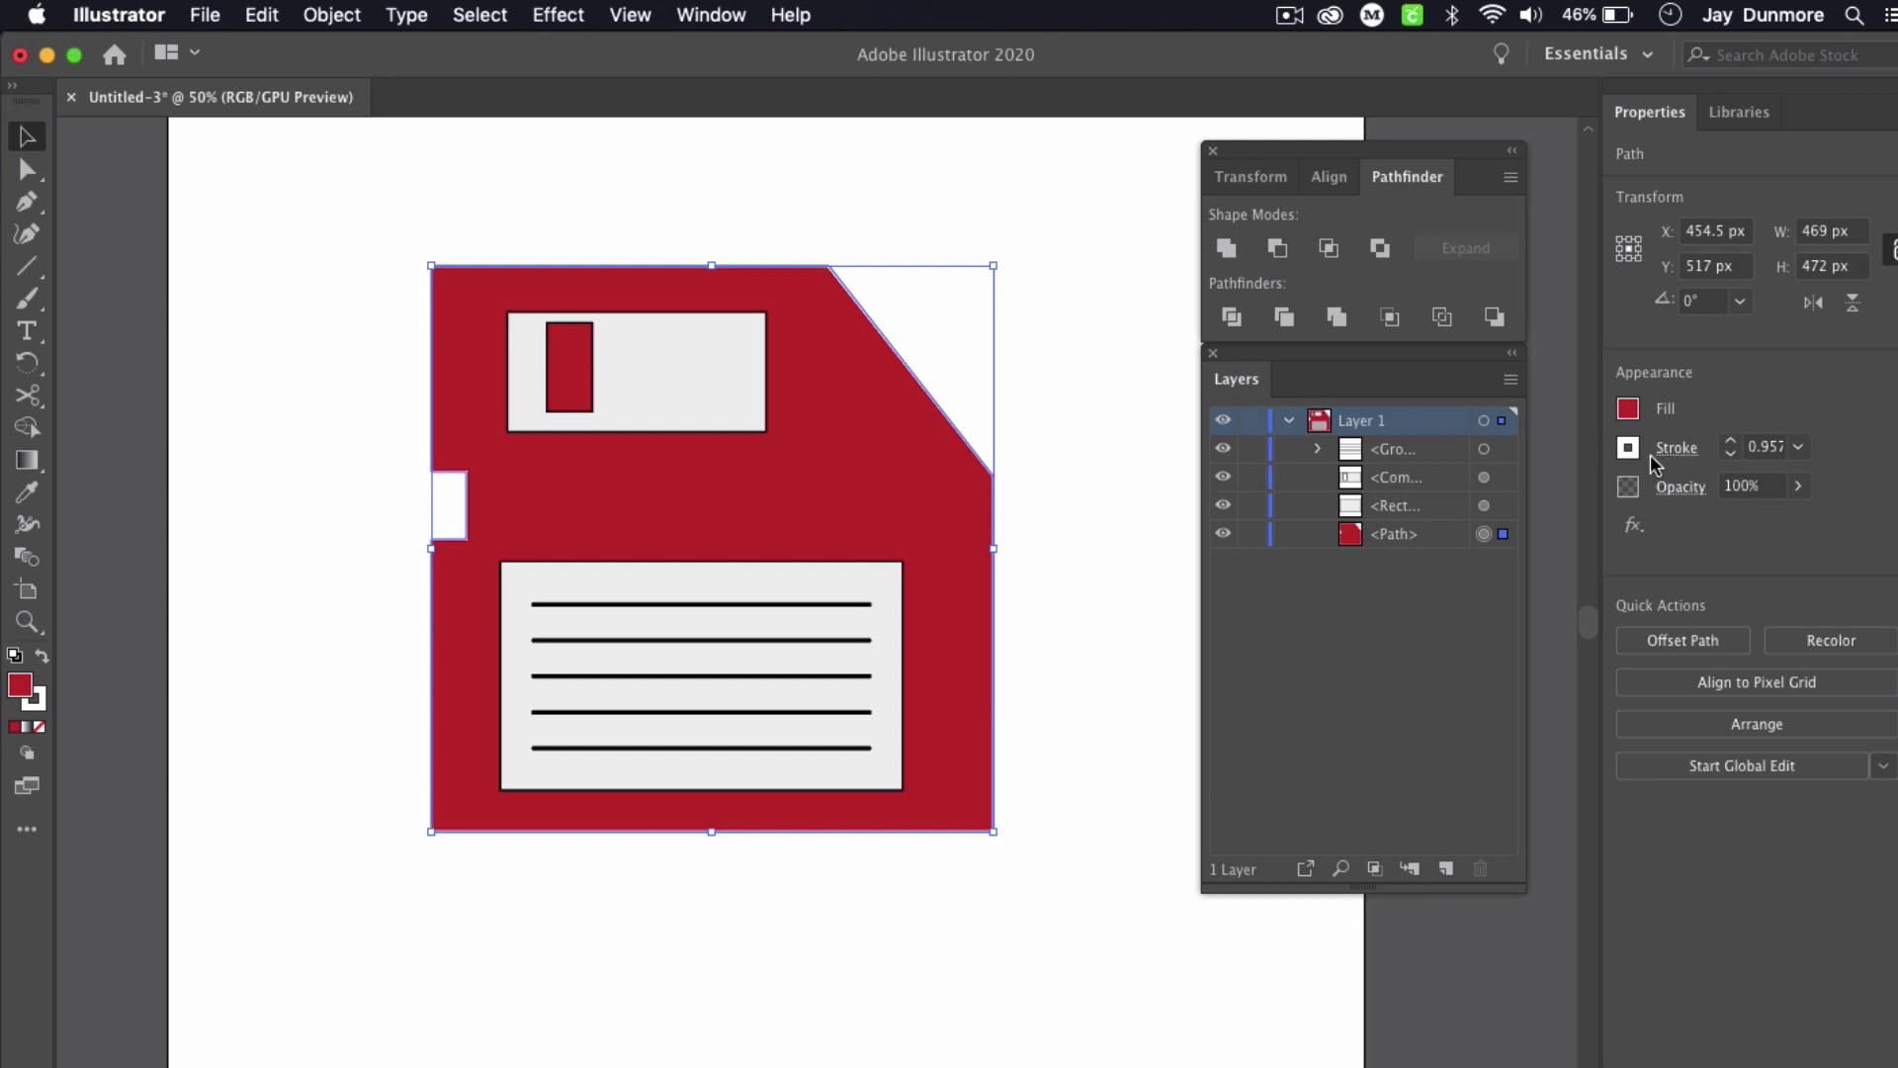
pyautogui.click(1731, 442)
pyautogui.click(1732, 442)
pyautogui.click(1731, 442)
pyautogui.click(1799, 447)
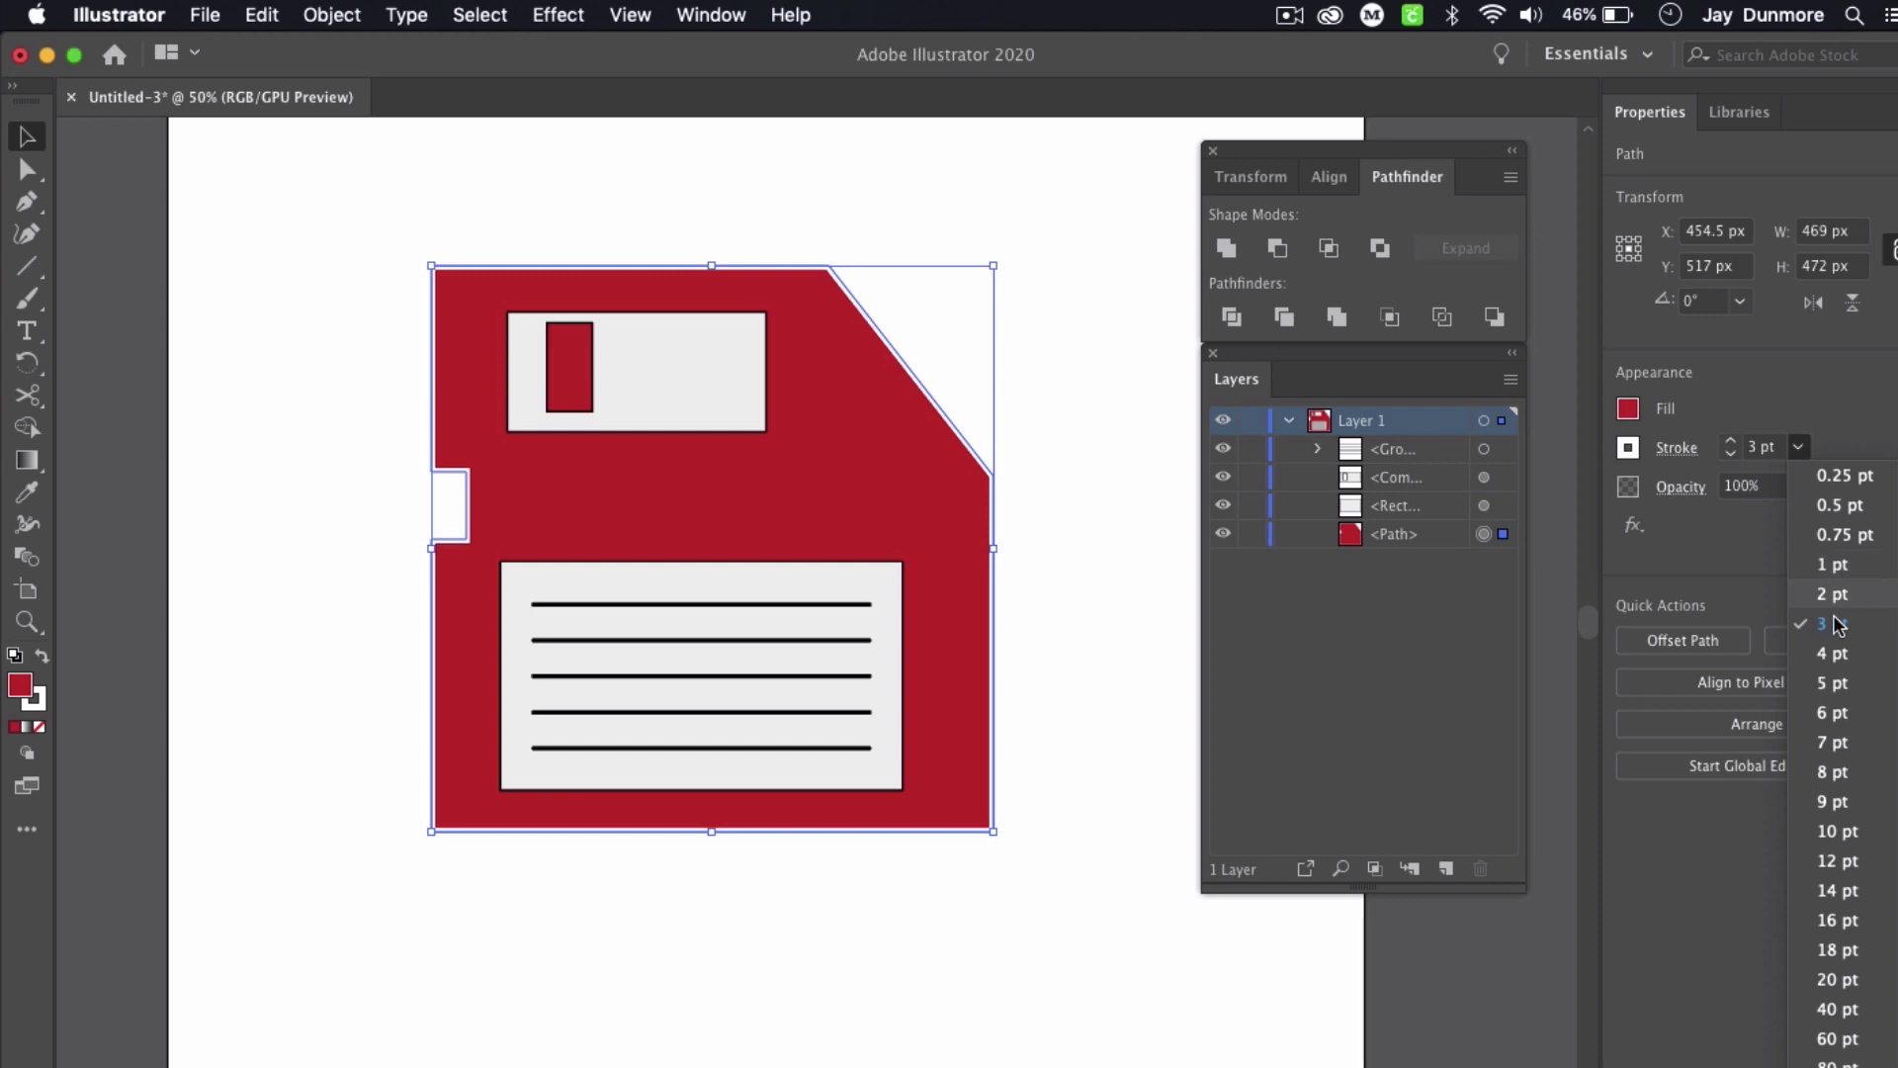
pyautogui.click(1837, 683)
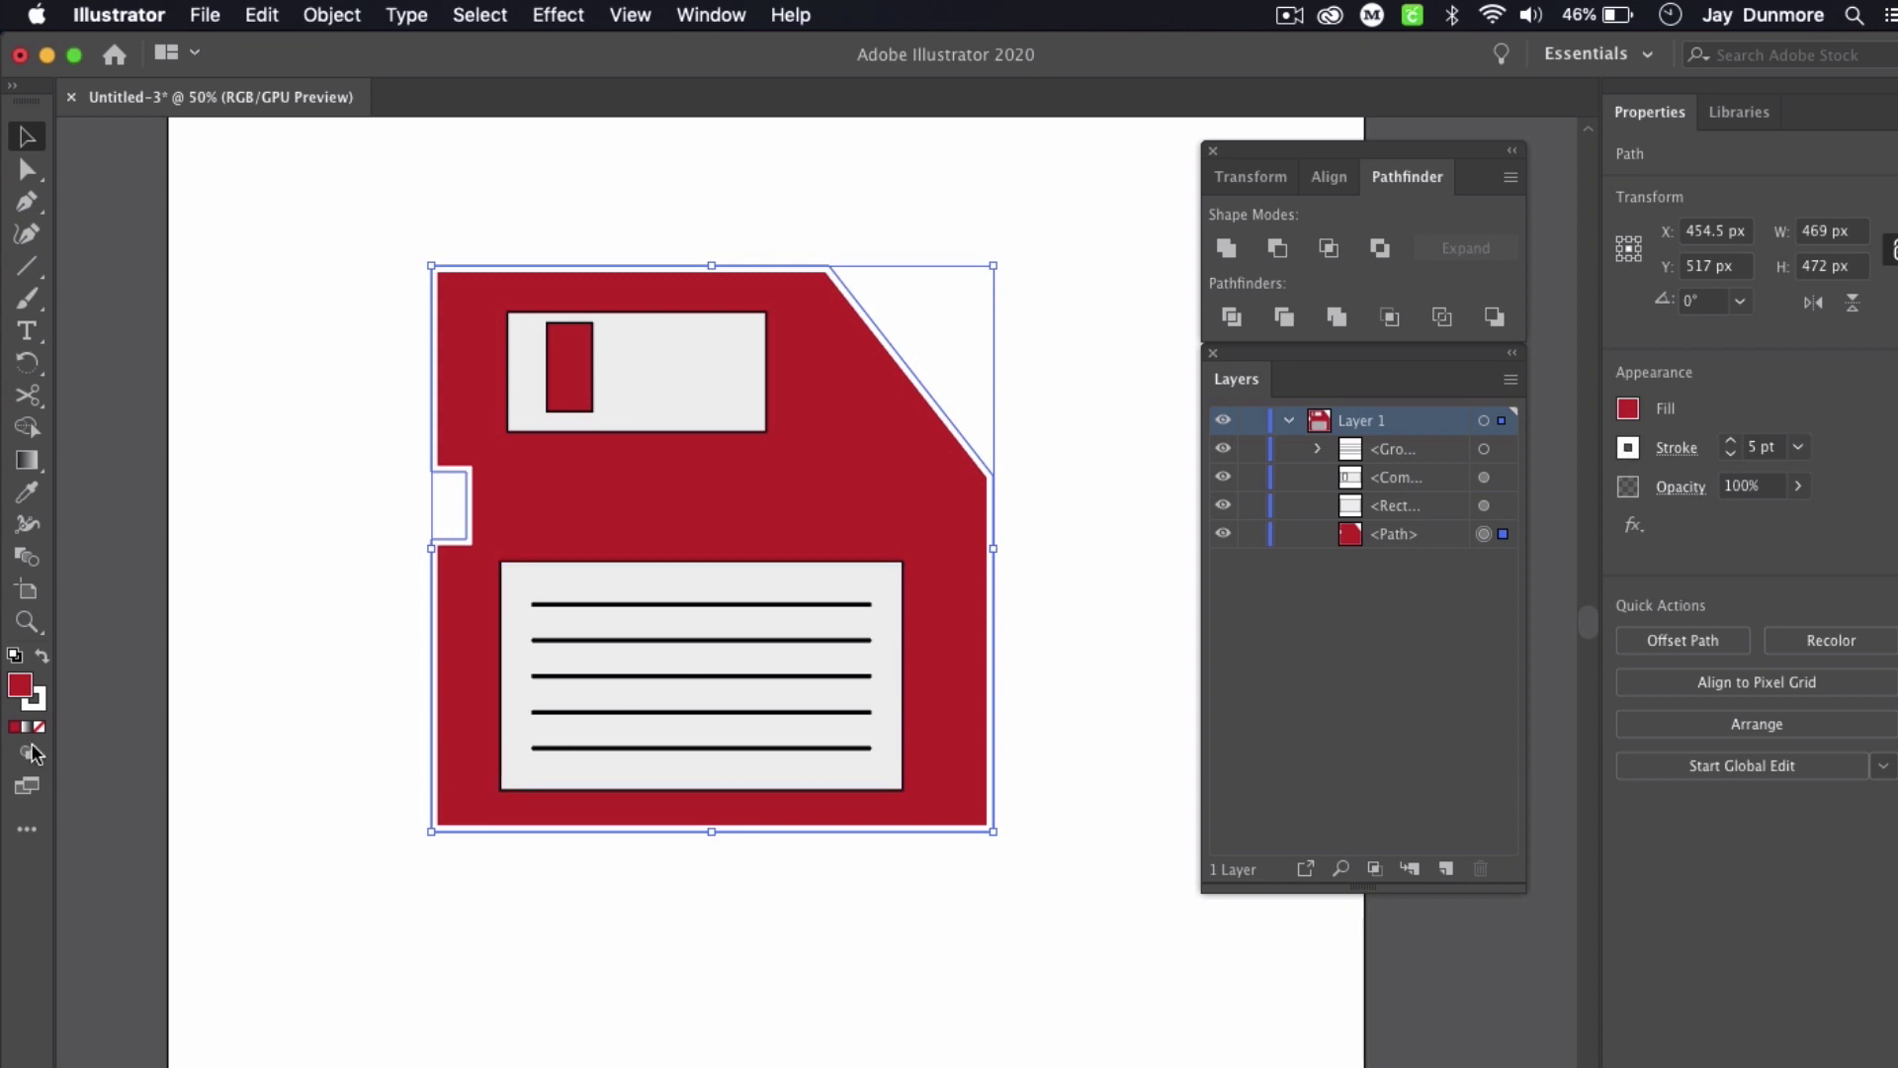
pyautogui.click(1632, 446)
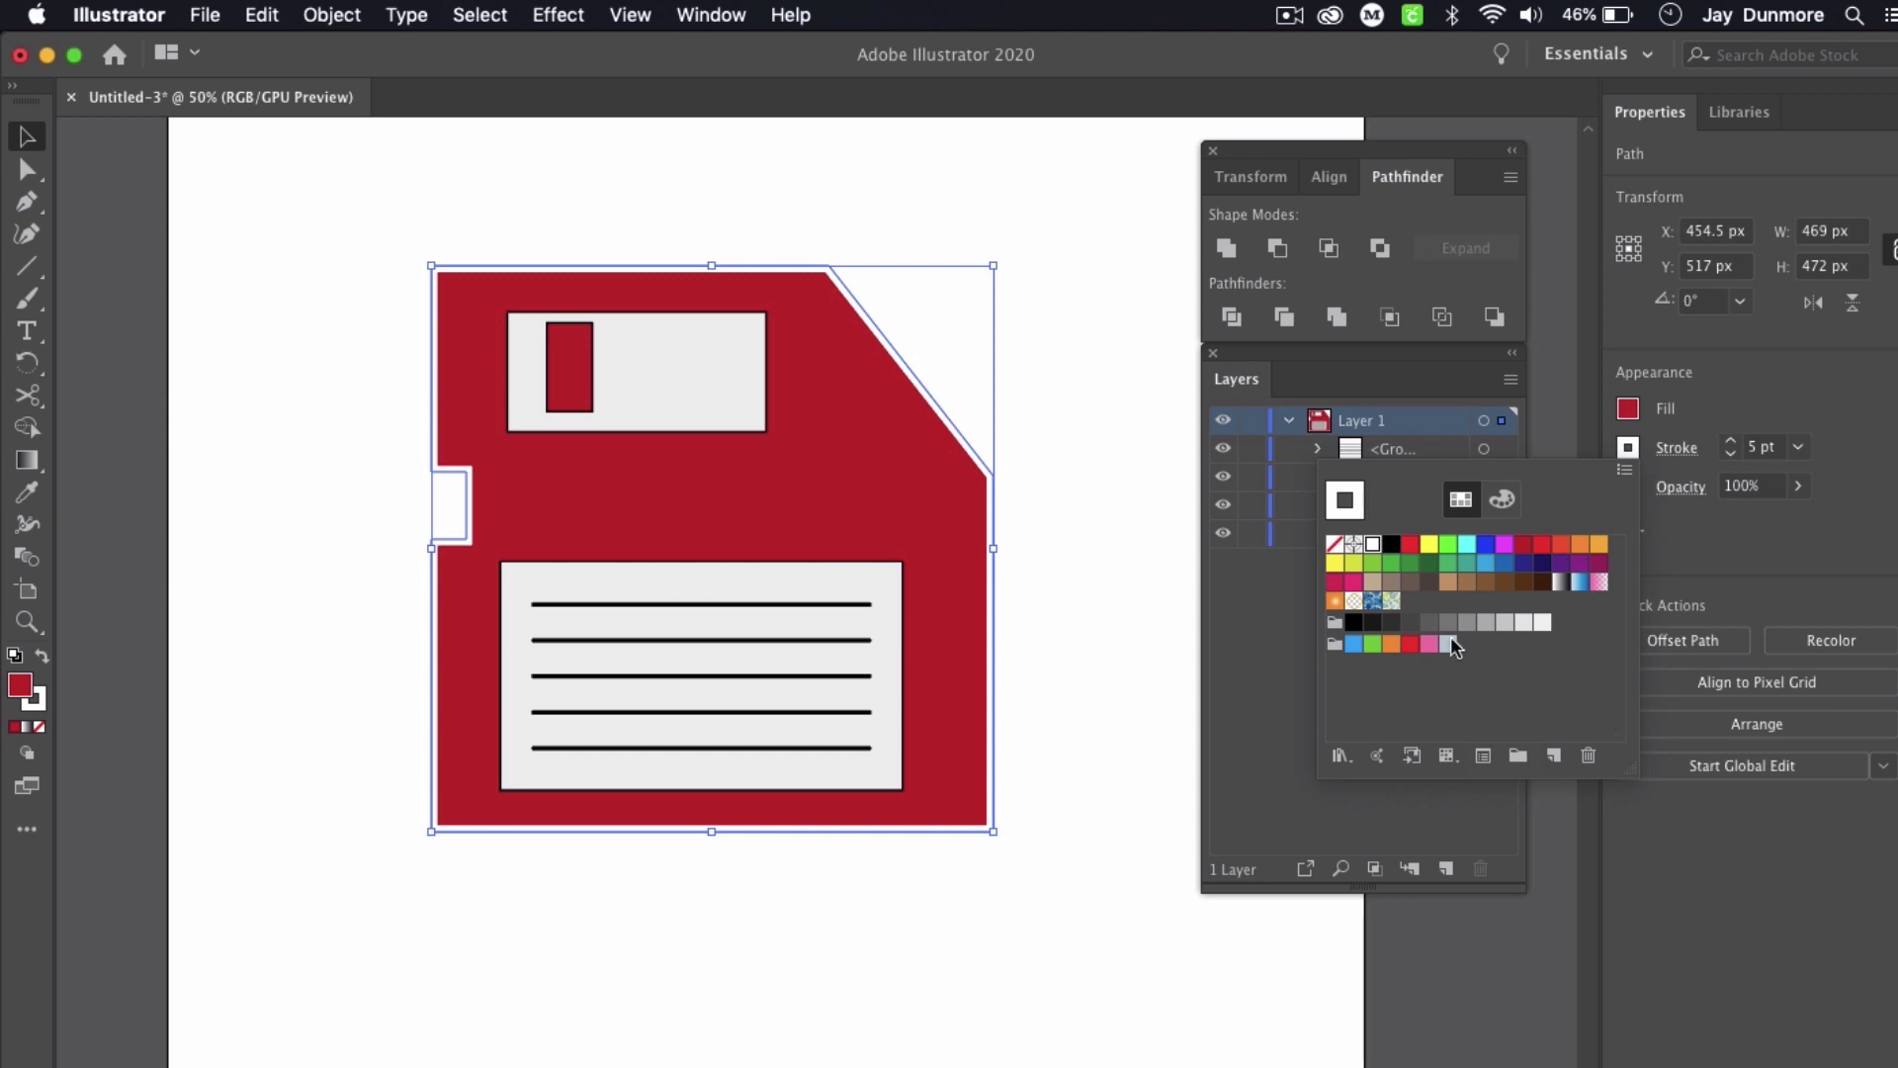
pyautogui.click(1355, 623)
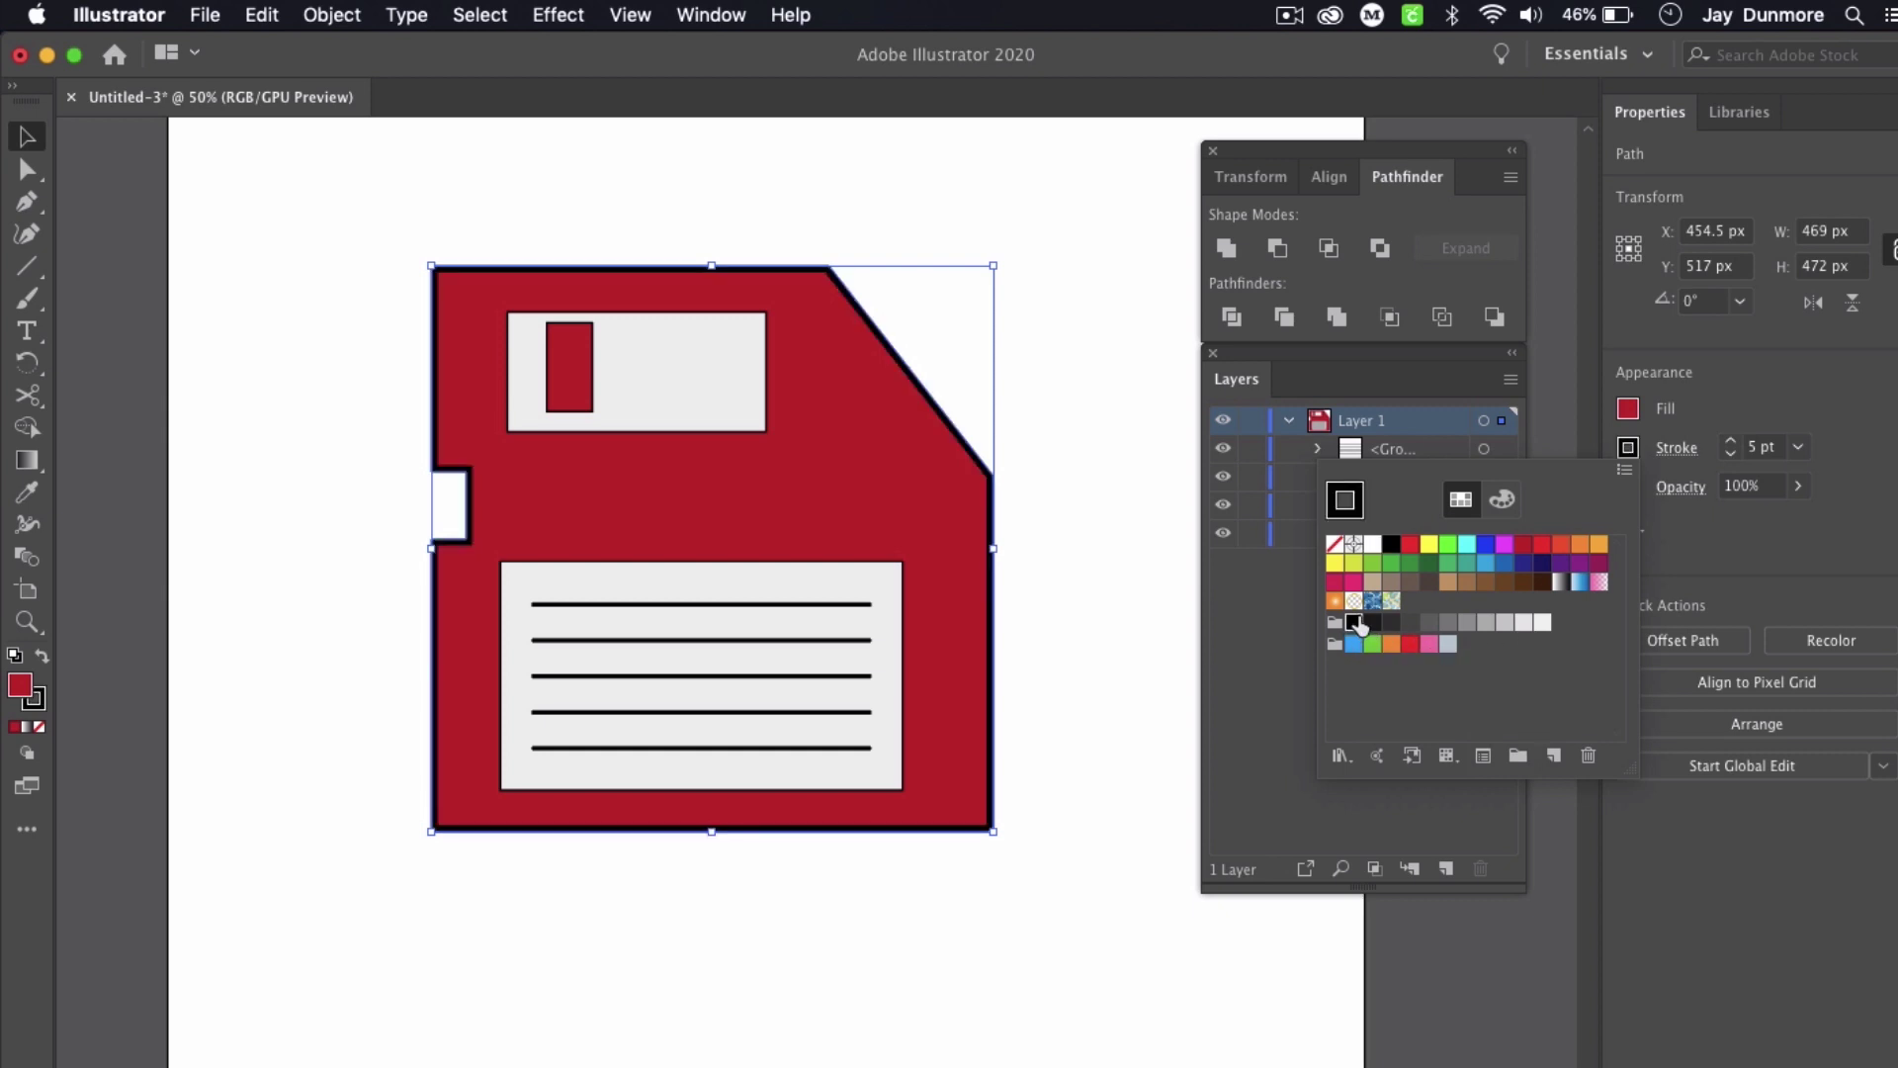
pyautogui.click(1166, 625)
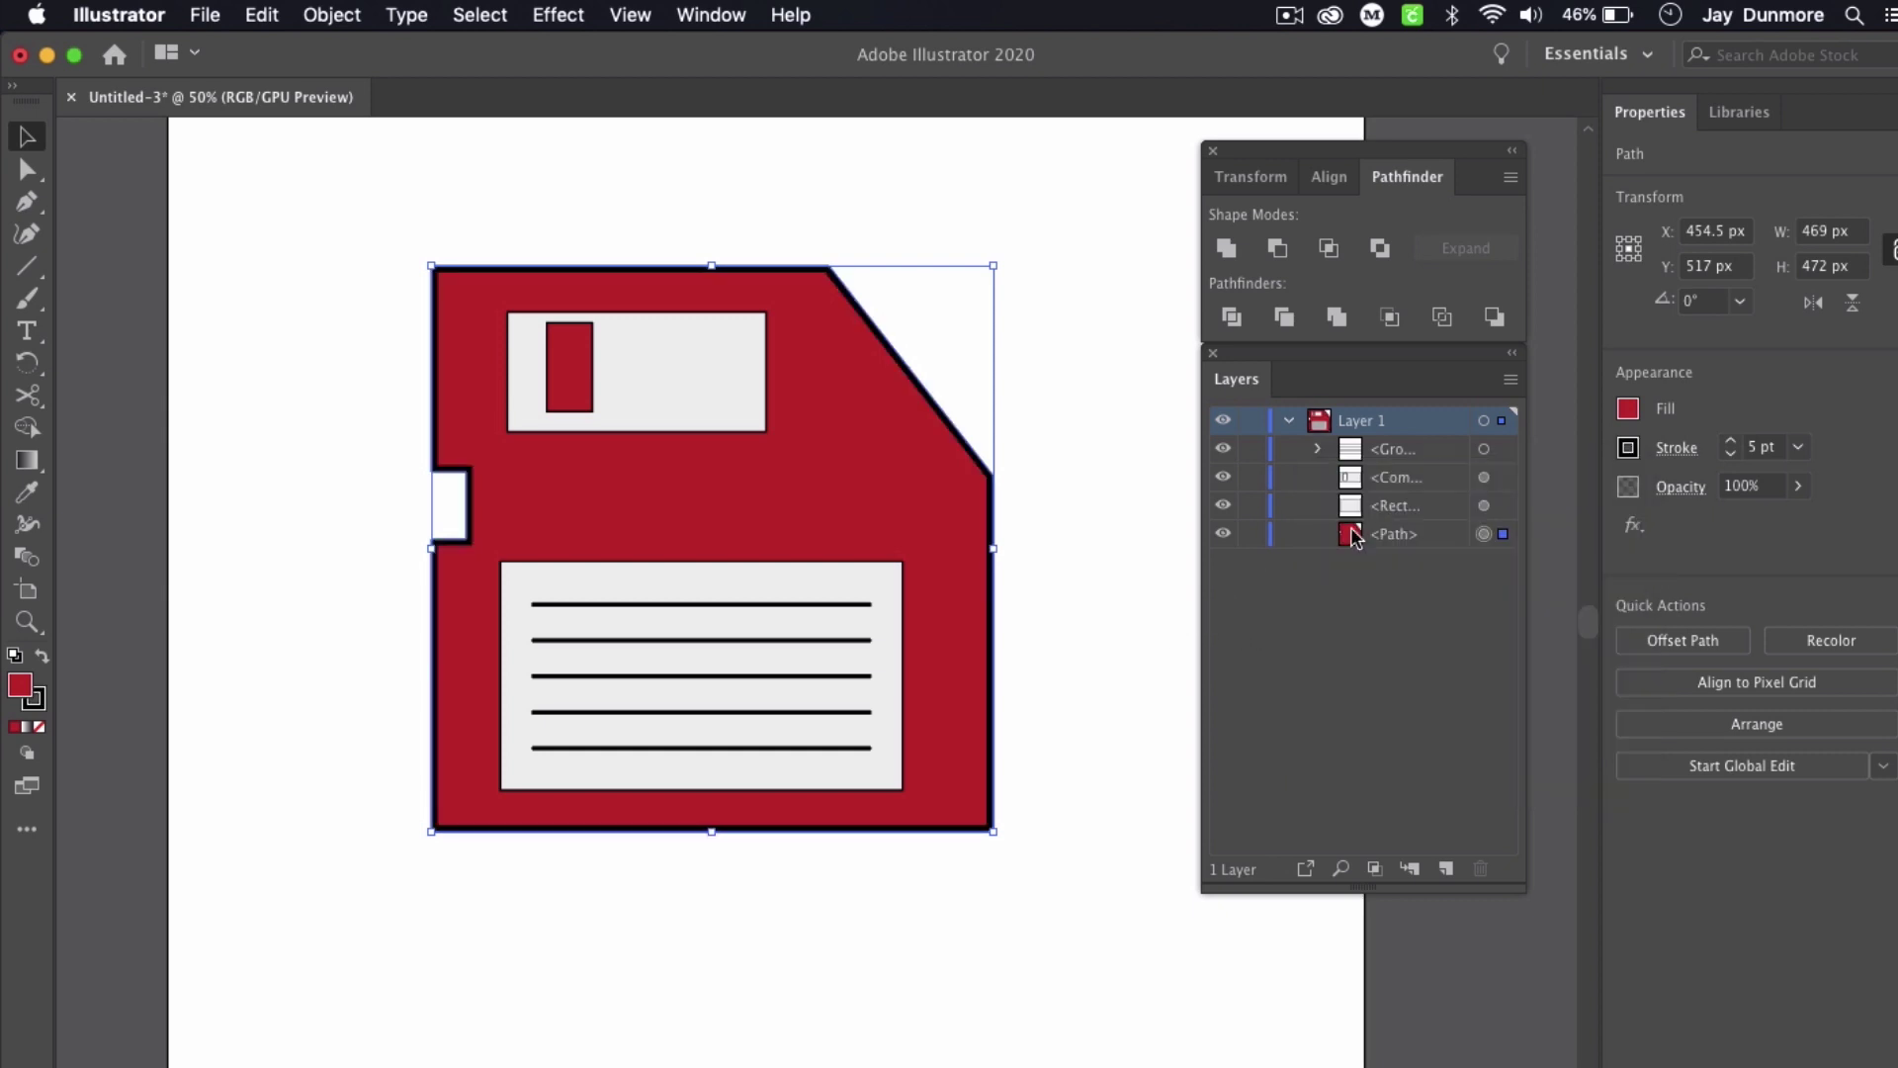
# Step: Reduce the red disk body's stroke weight to 2 pt and deselect it
pyautogui.click(1731, 454)
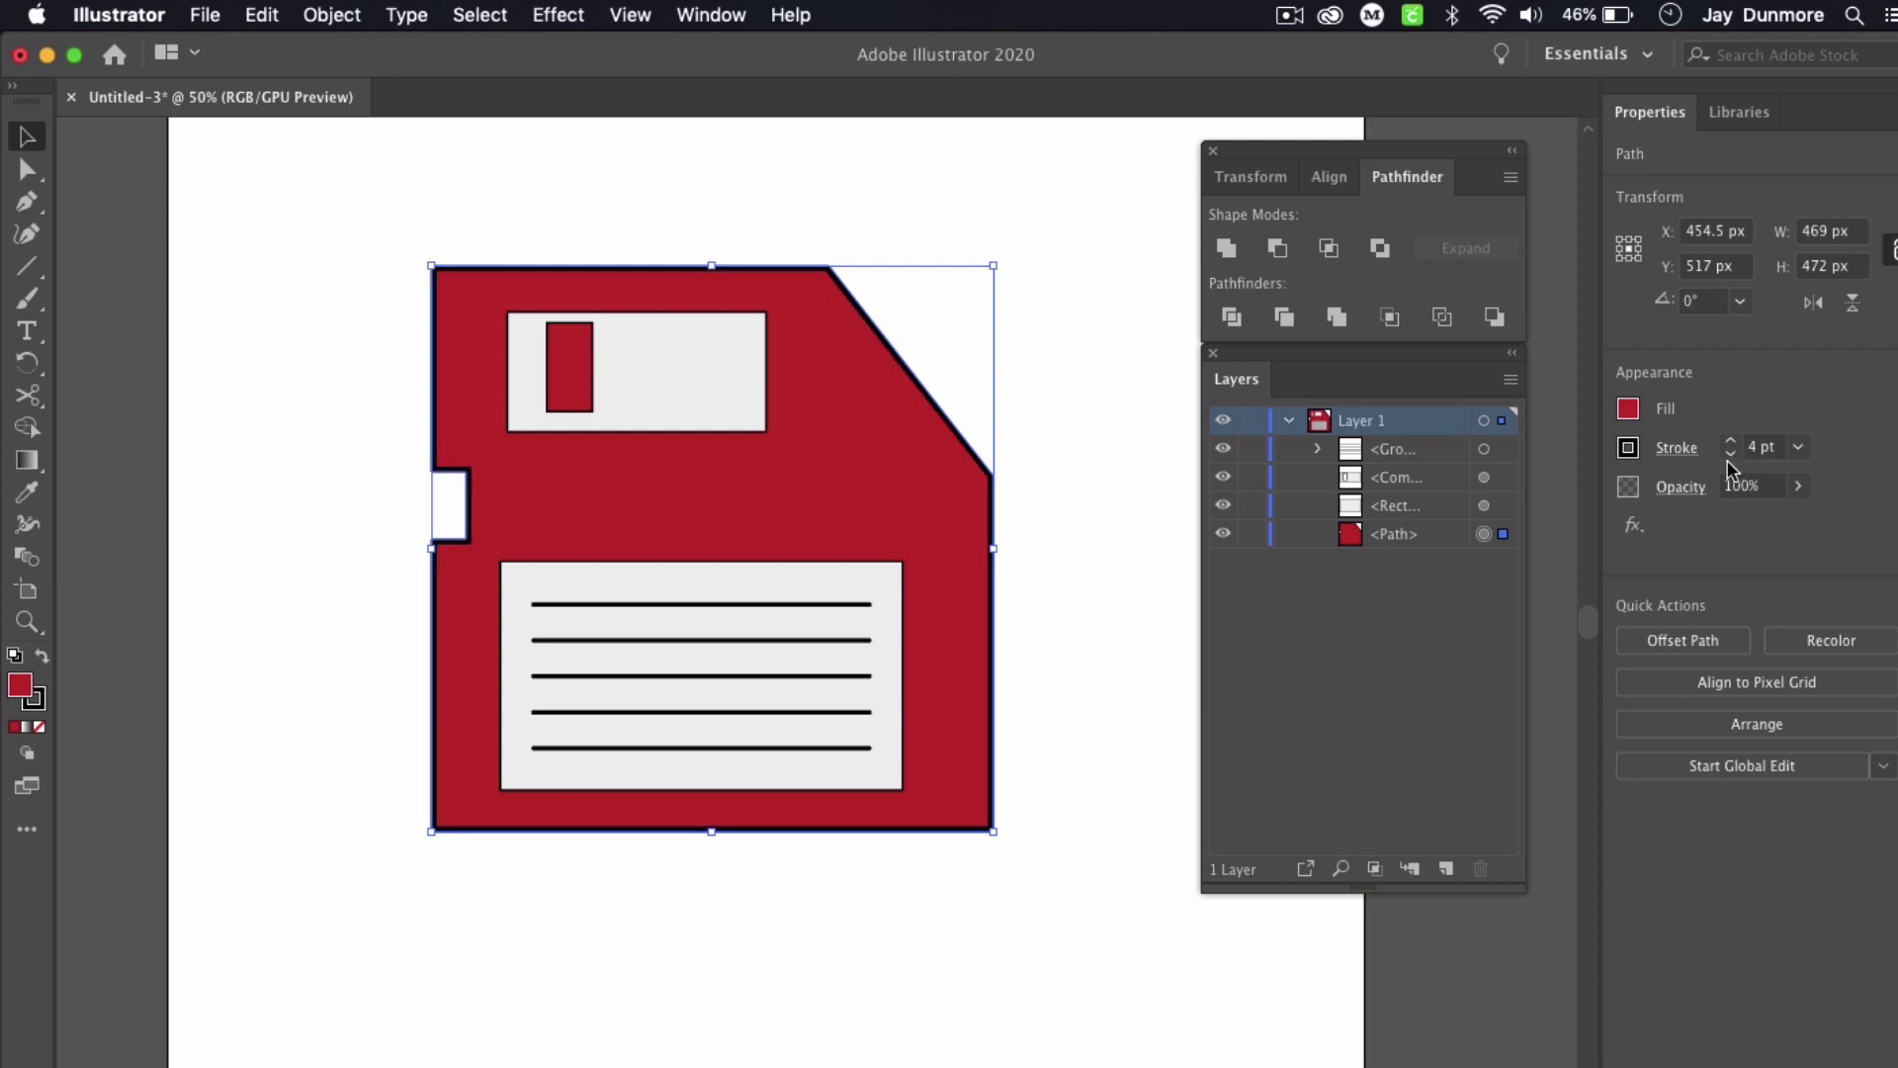
pyautogui.click(1731, 454)
pyautogui.click(1732, 454)
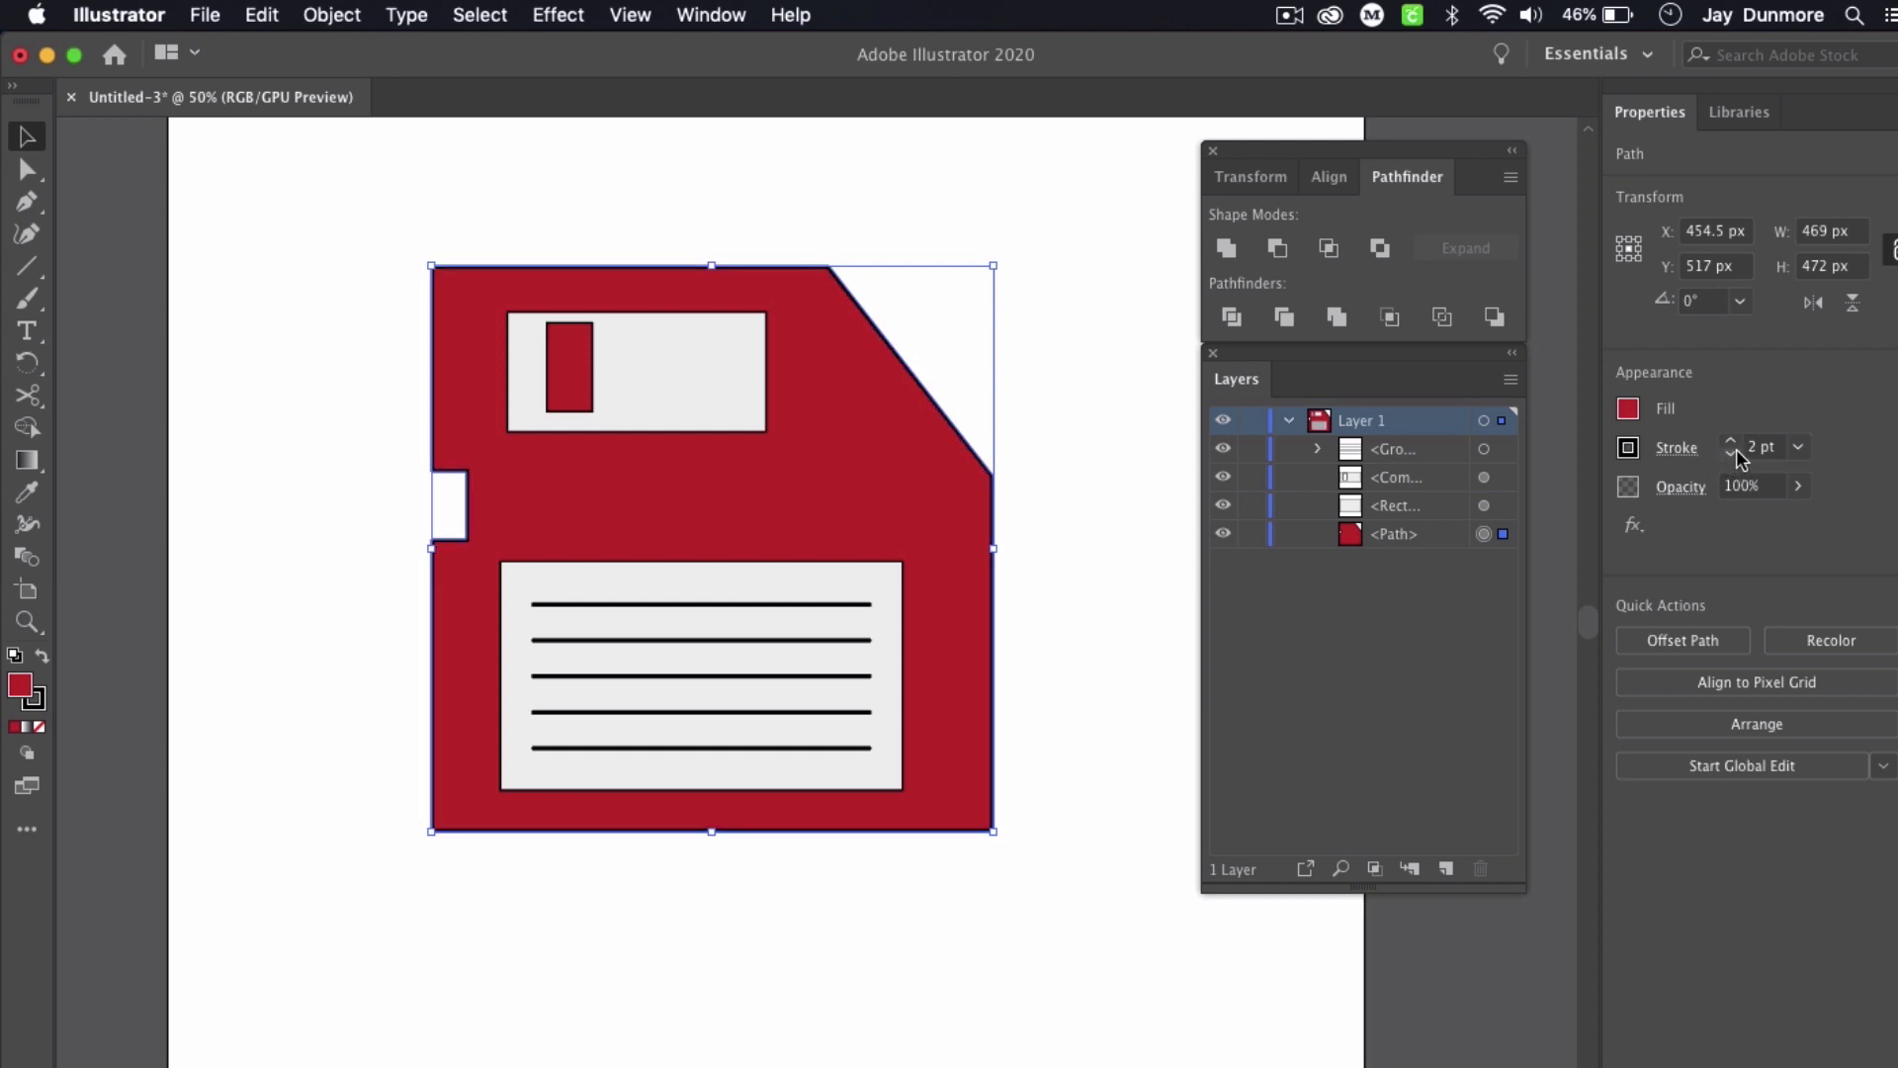
pyautogui.click(1148, 490)
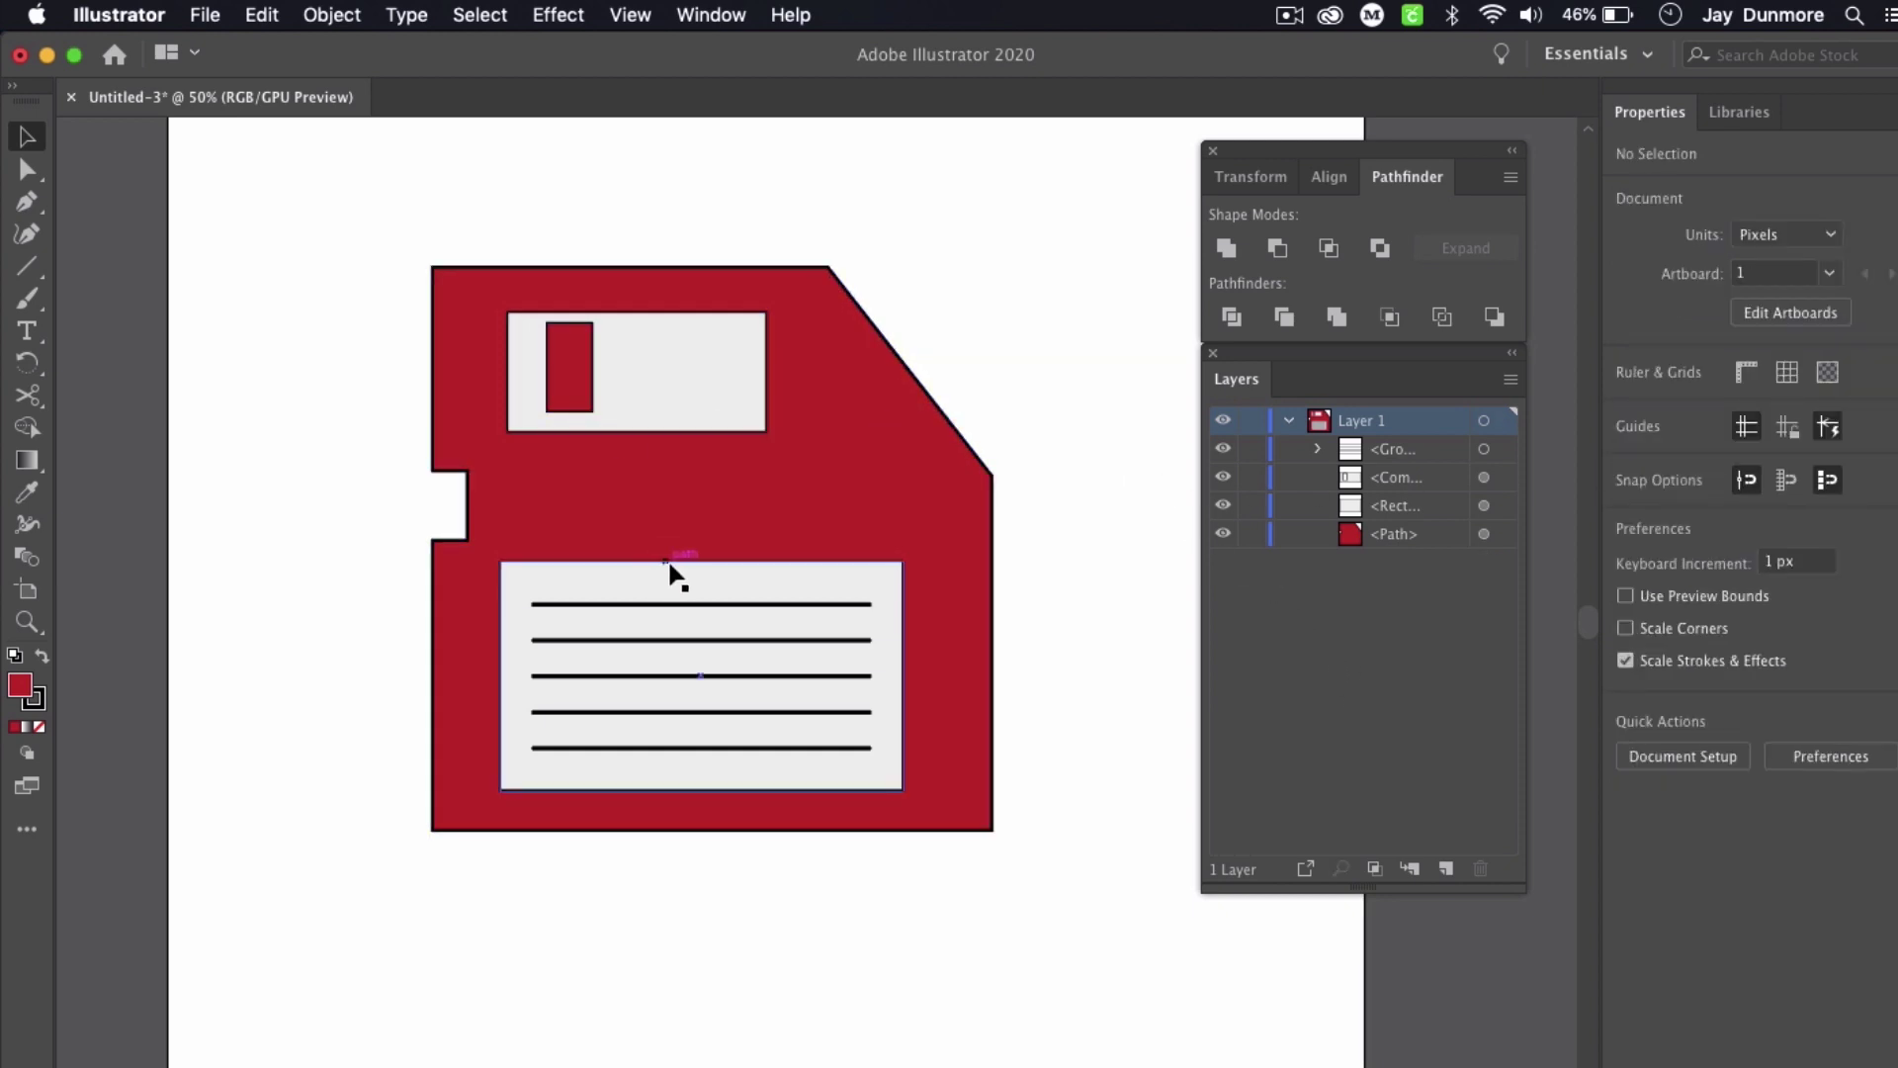
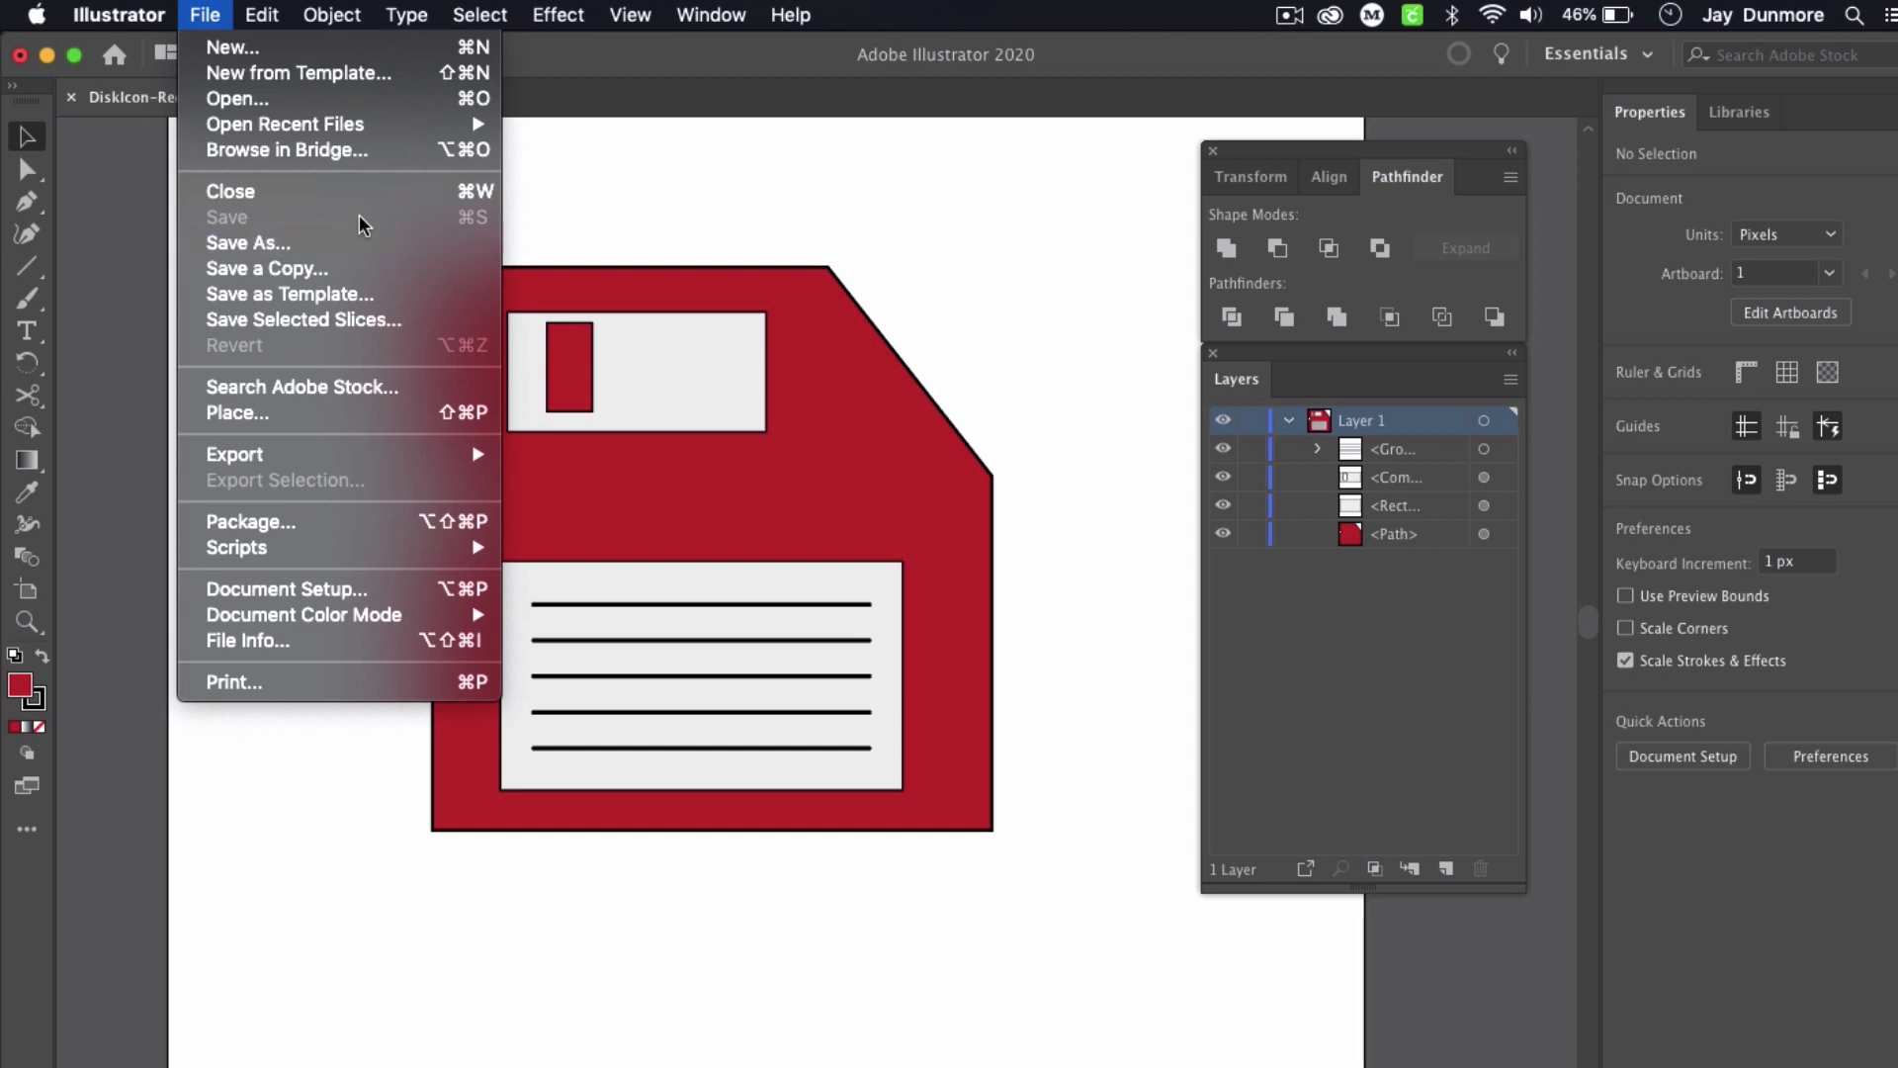
# Step: Start exporting the icon to the Documents folder as DiskIcon-Red.png in PNG format
pyautogui.click(730, 169)
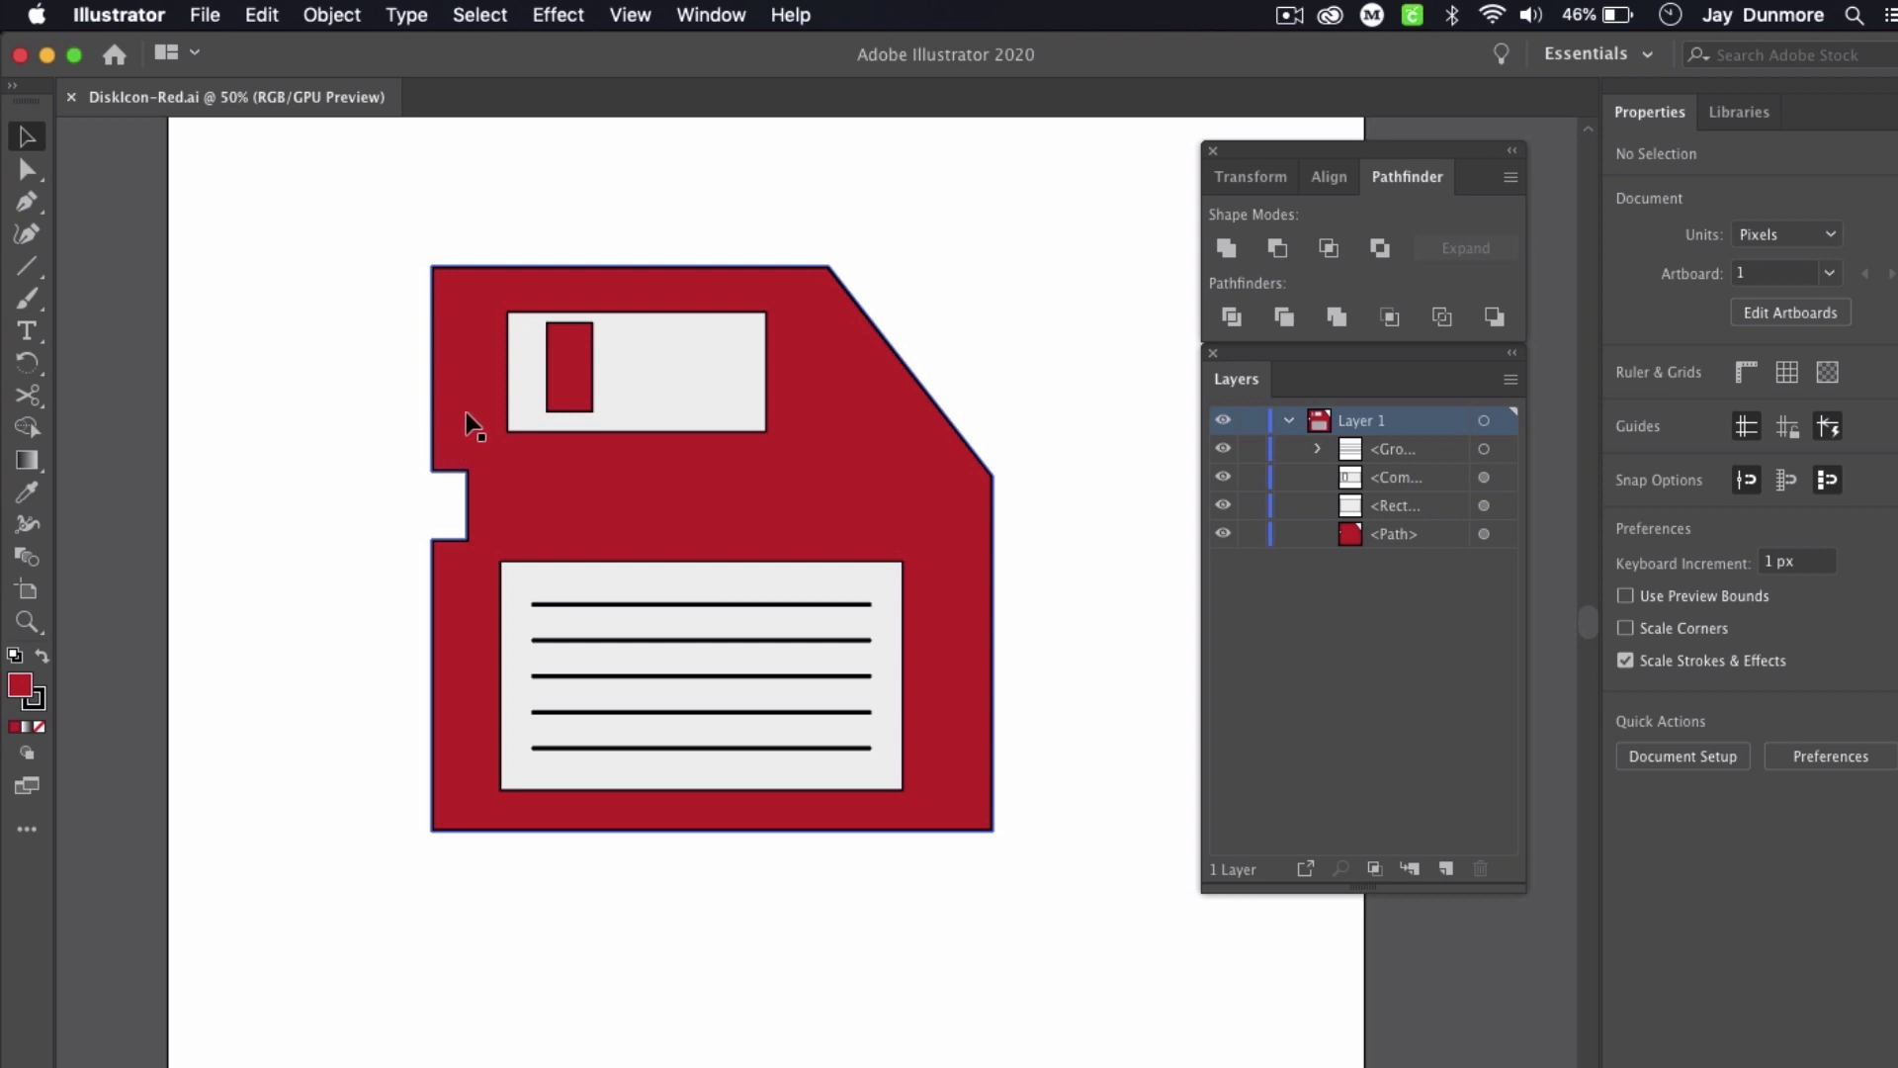
pyautogui.click(213, 18)
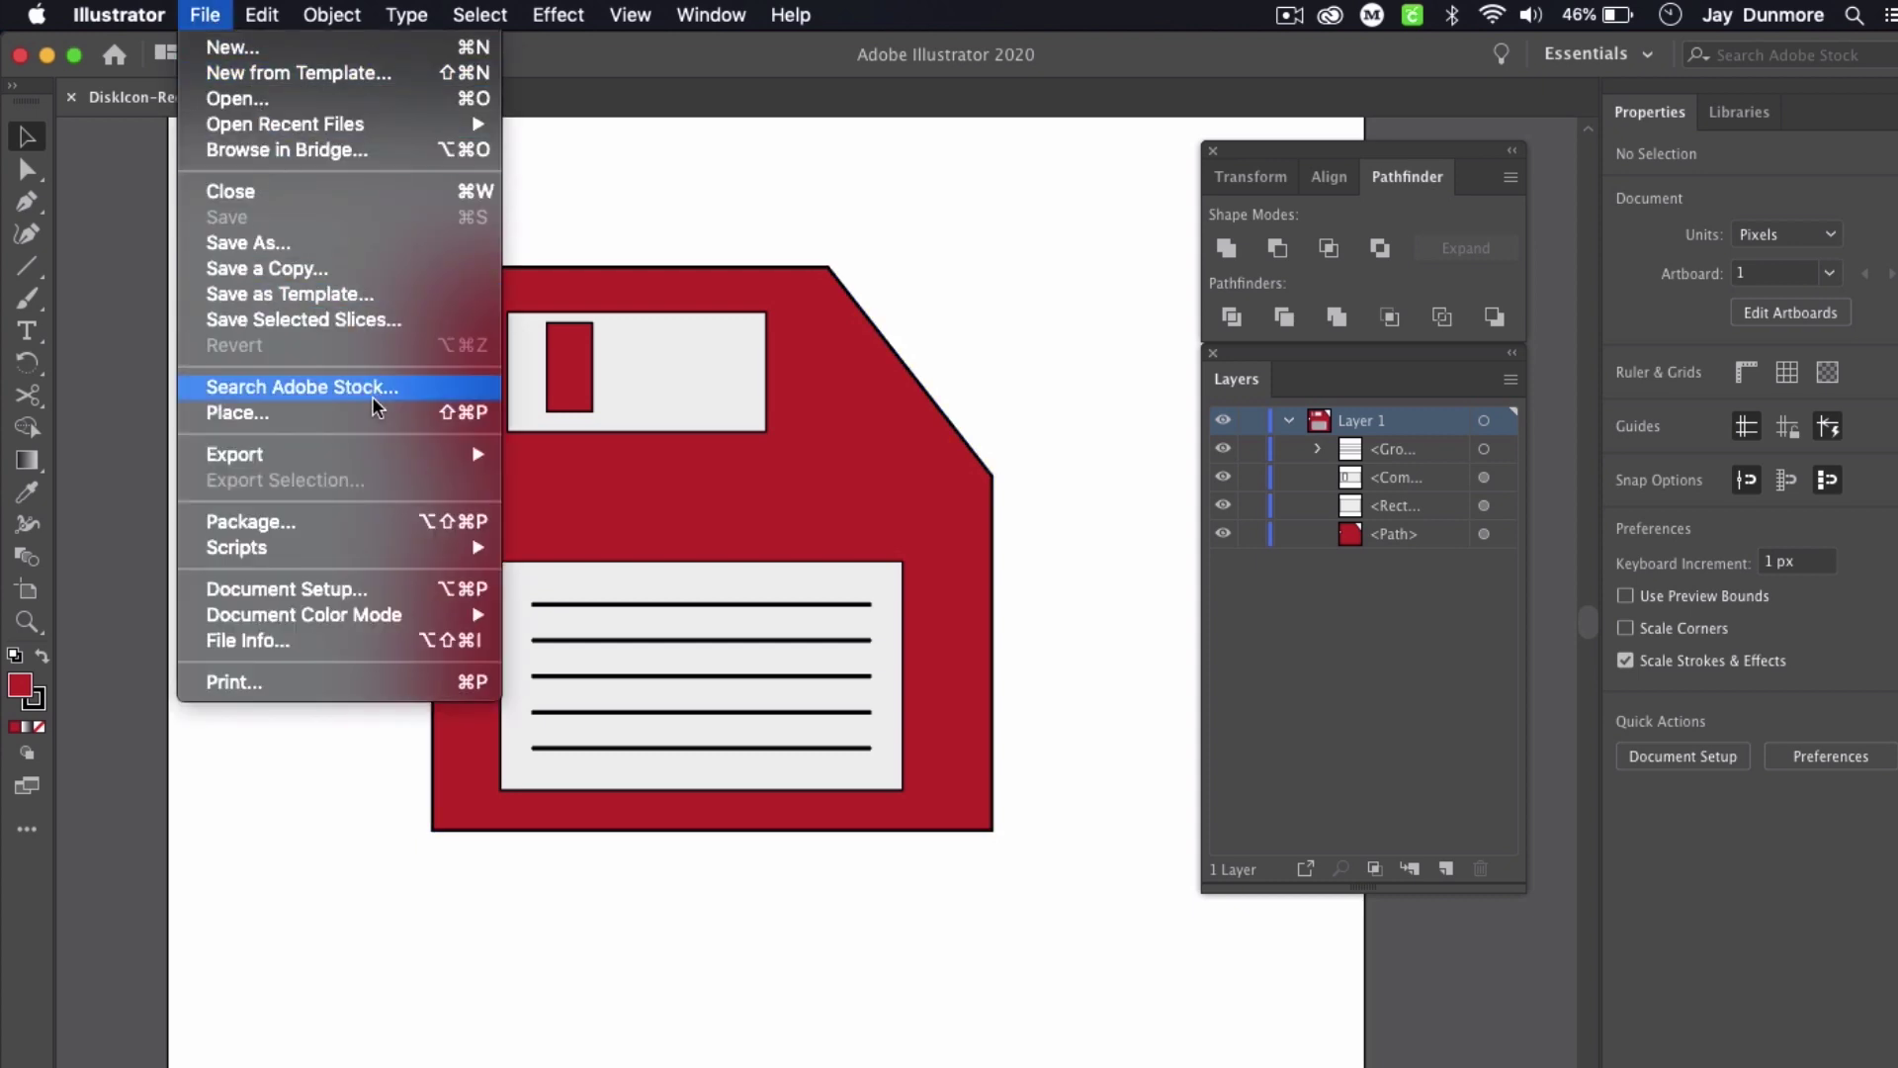
pyautogui.moveTo(405, 455)
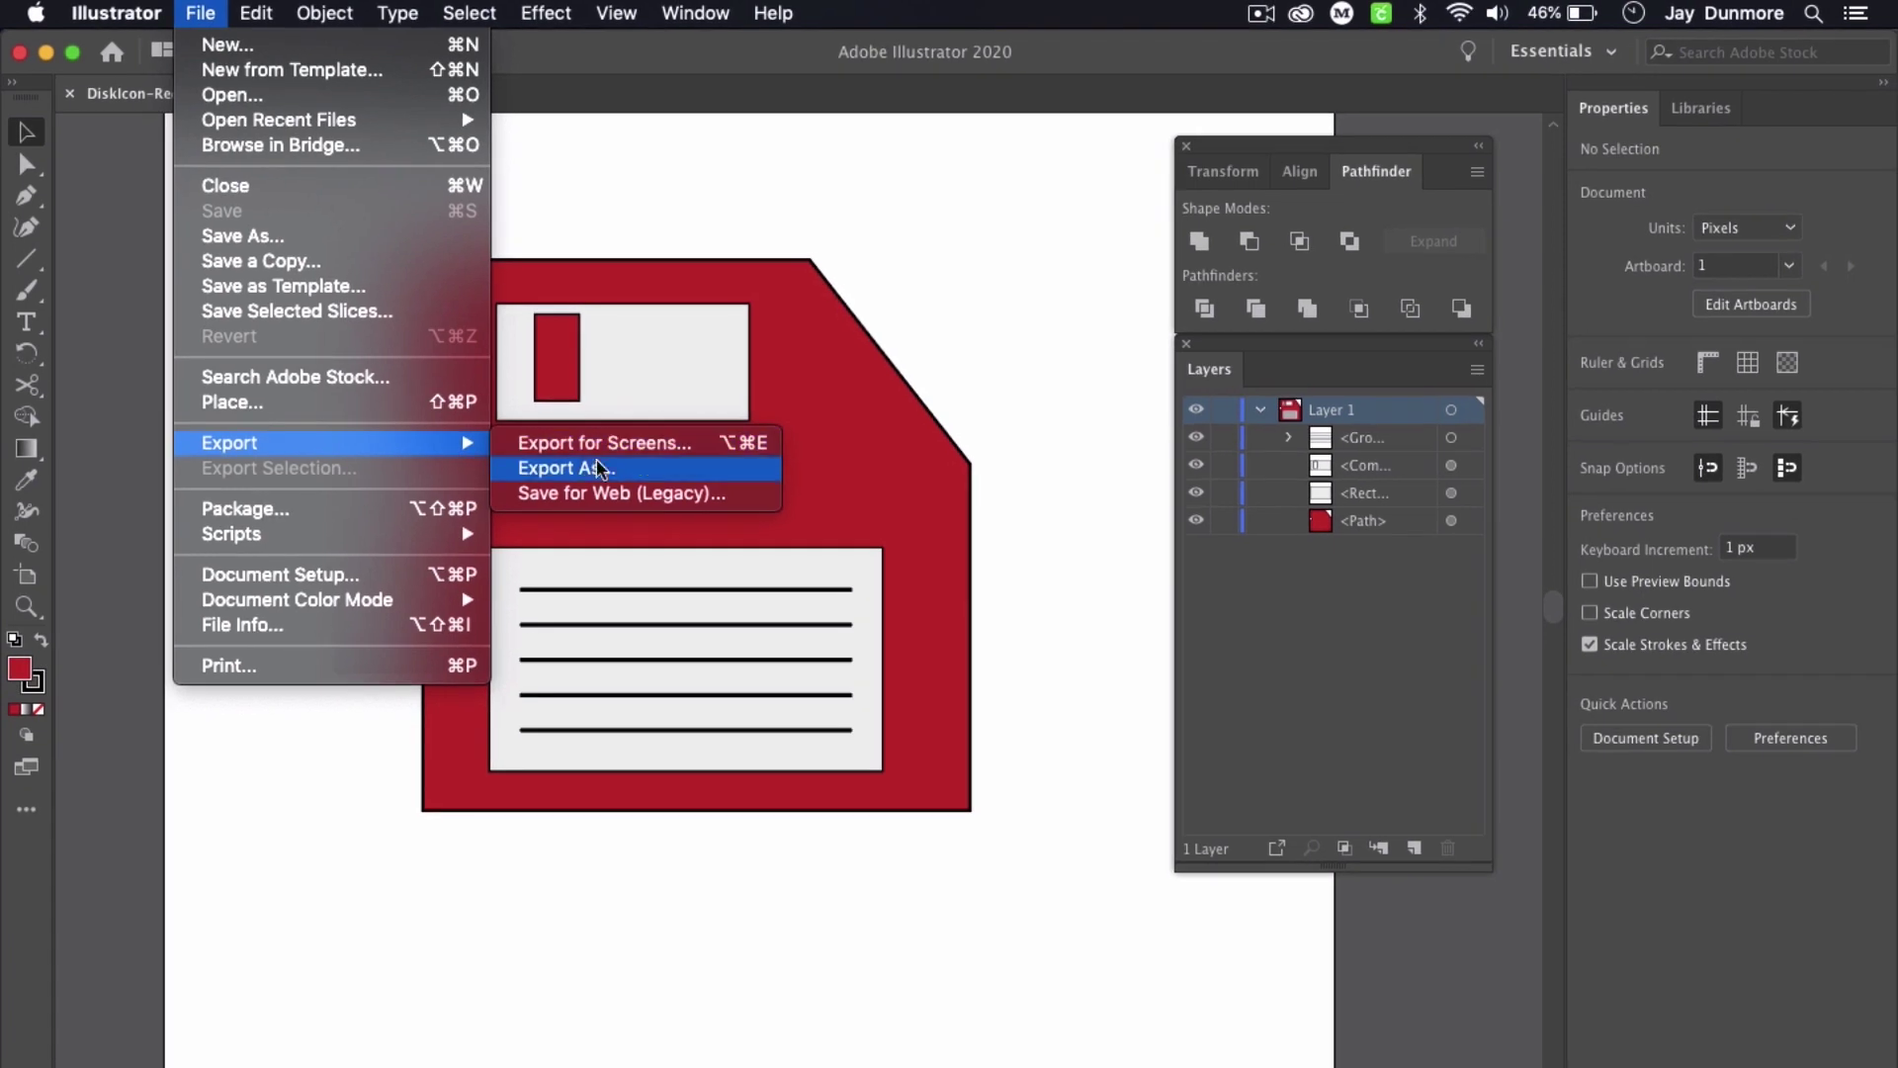
pyautogui.click(613, 470)
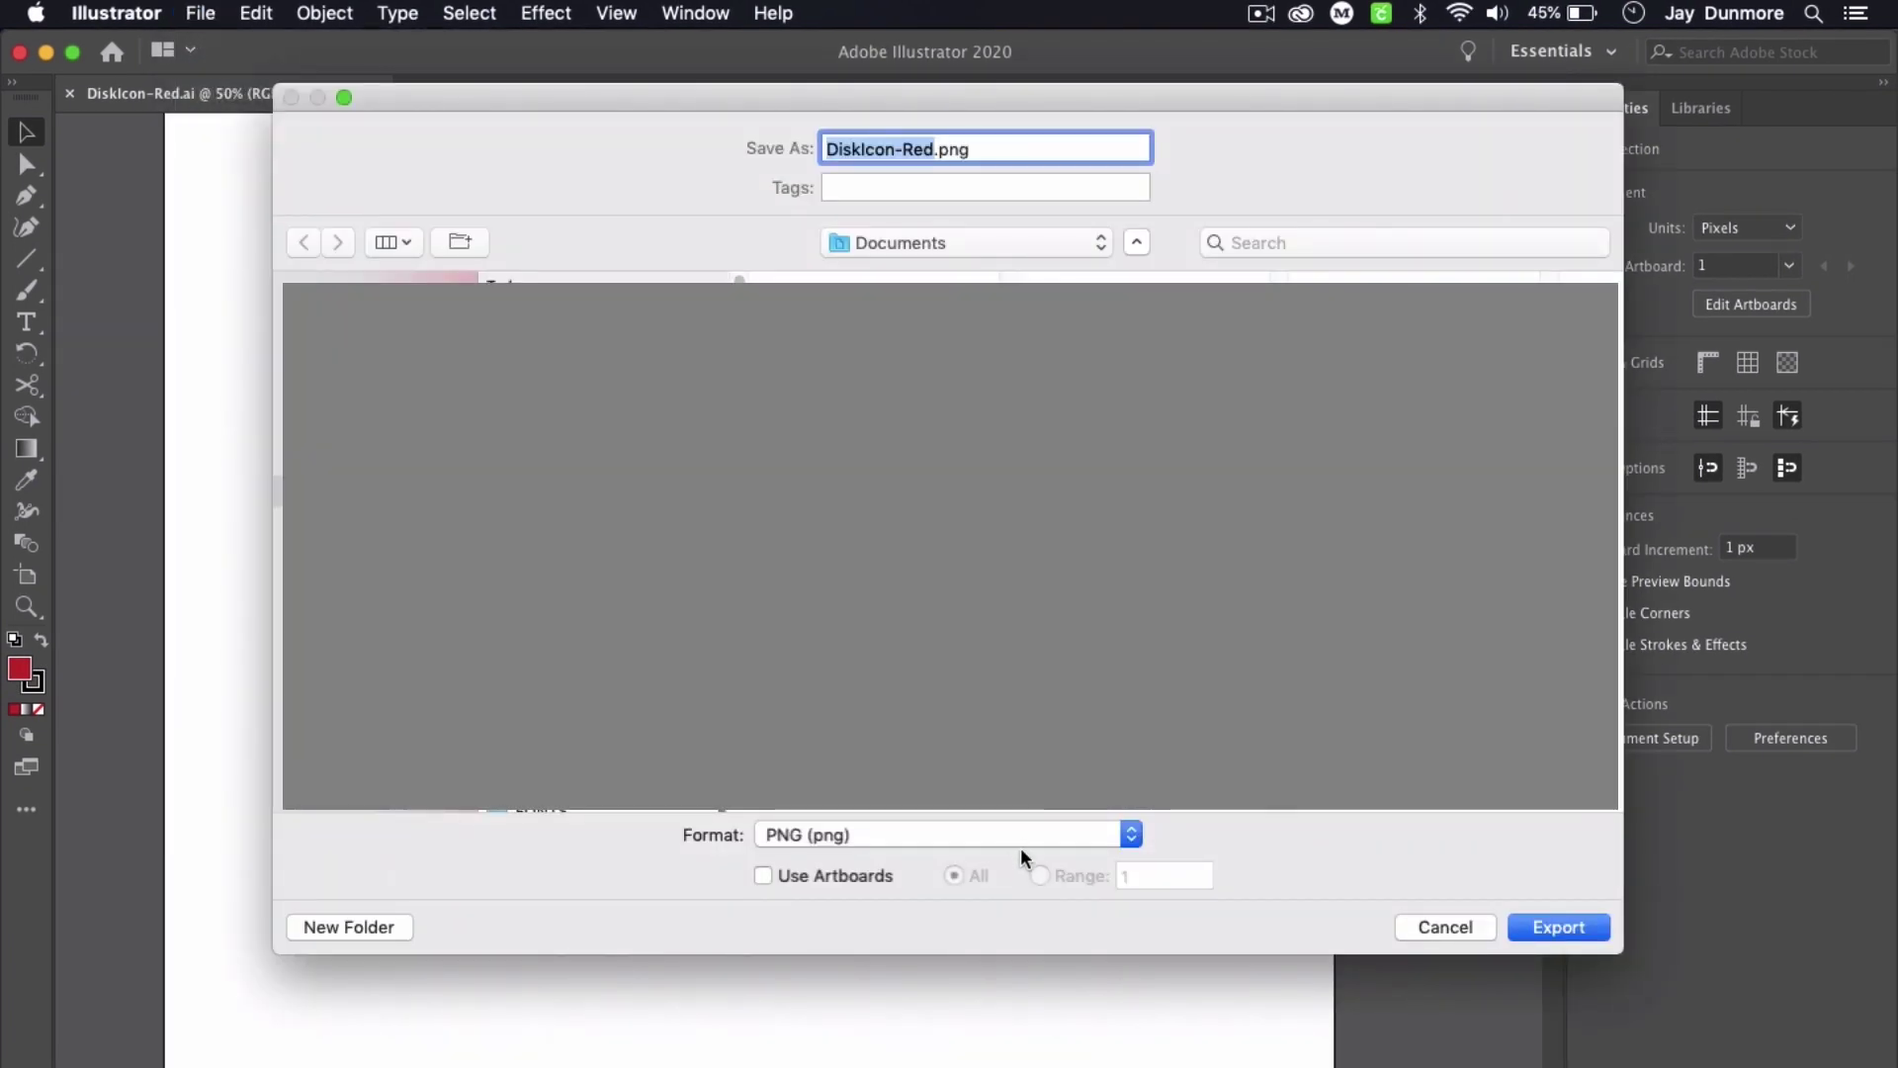
pyautogui.click(1013, 835)
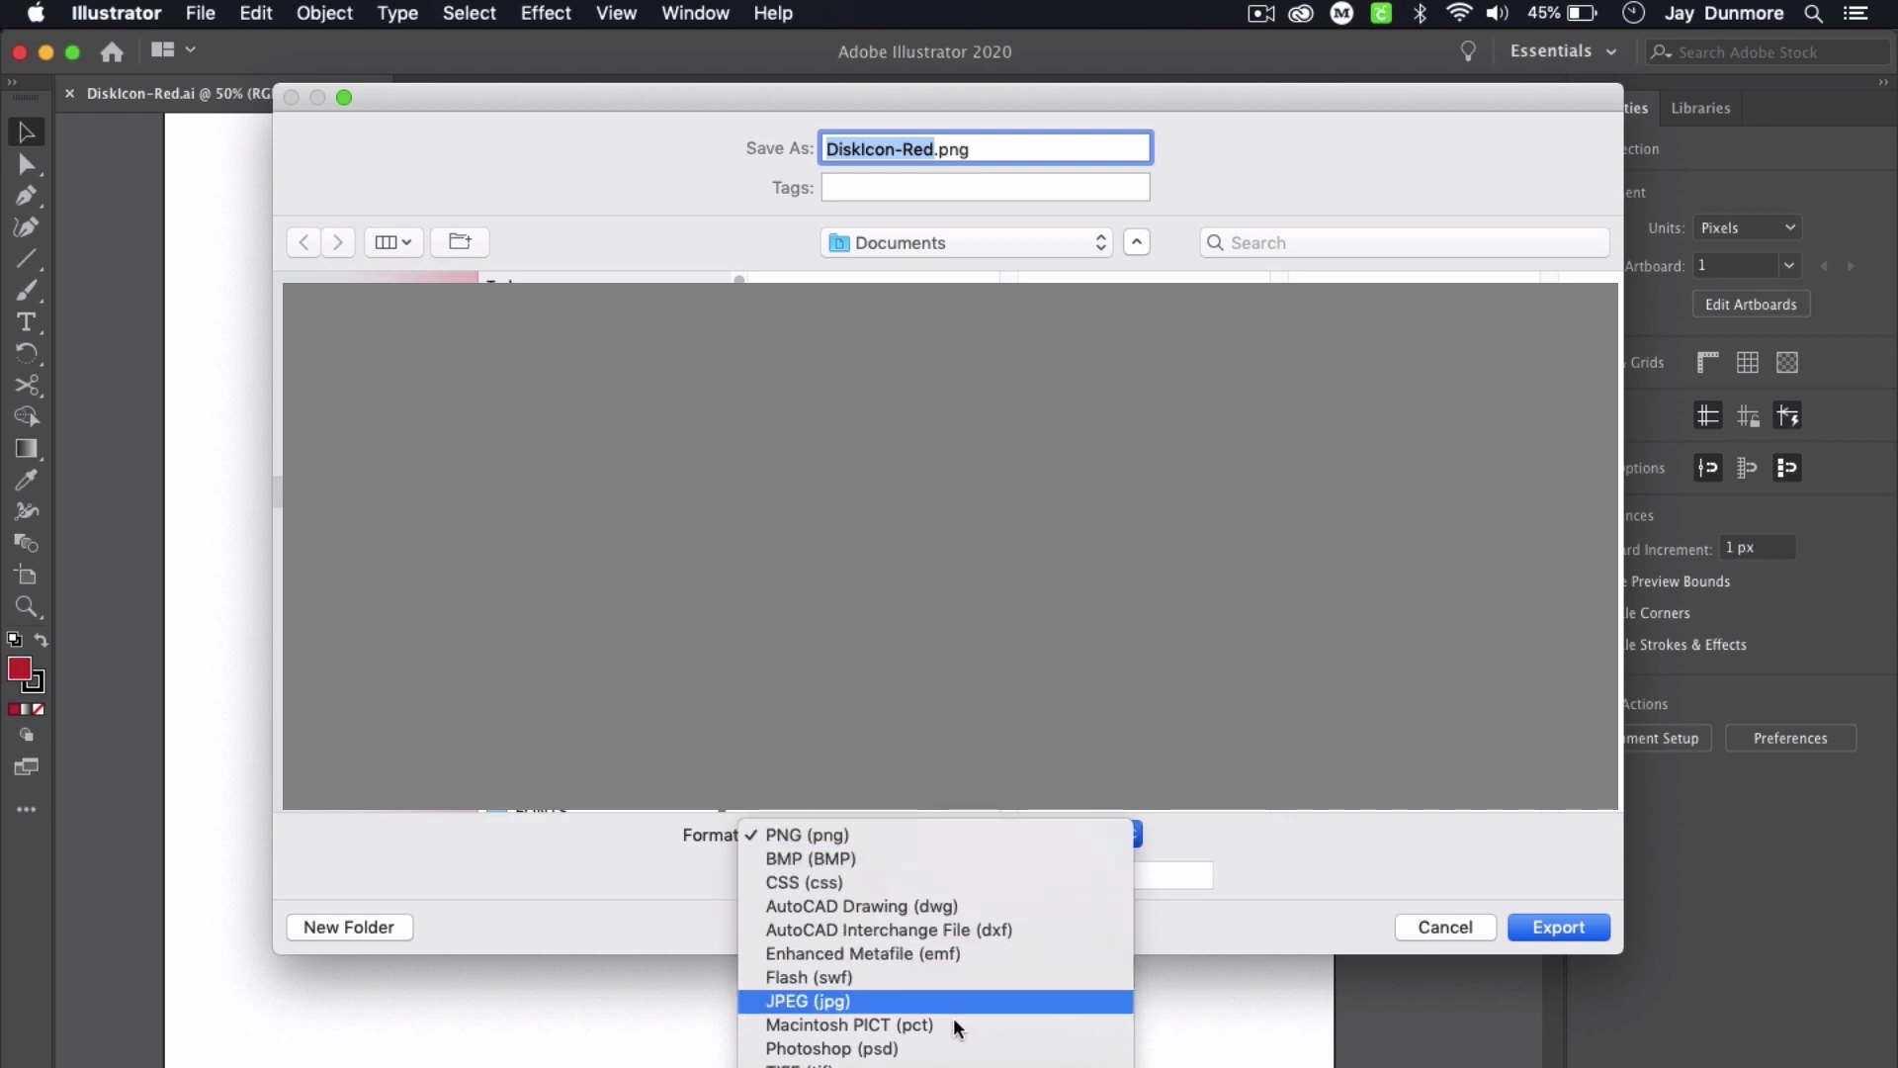
pyautogui.scroll(-3, 953, 1017)
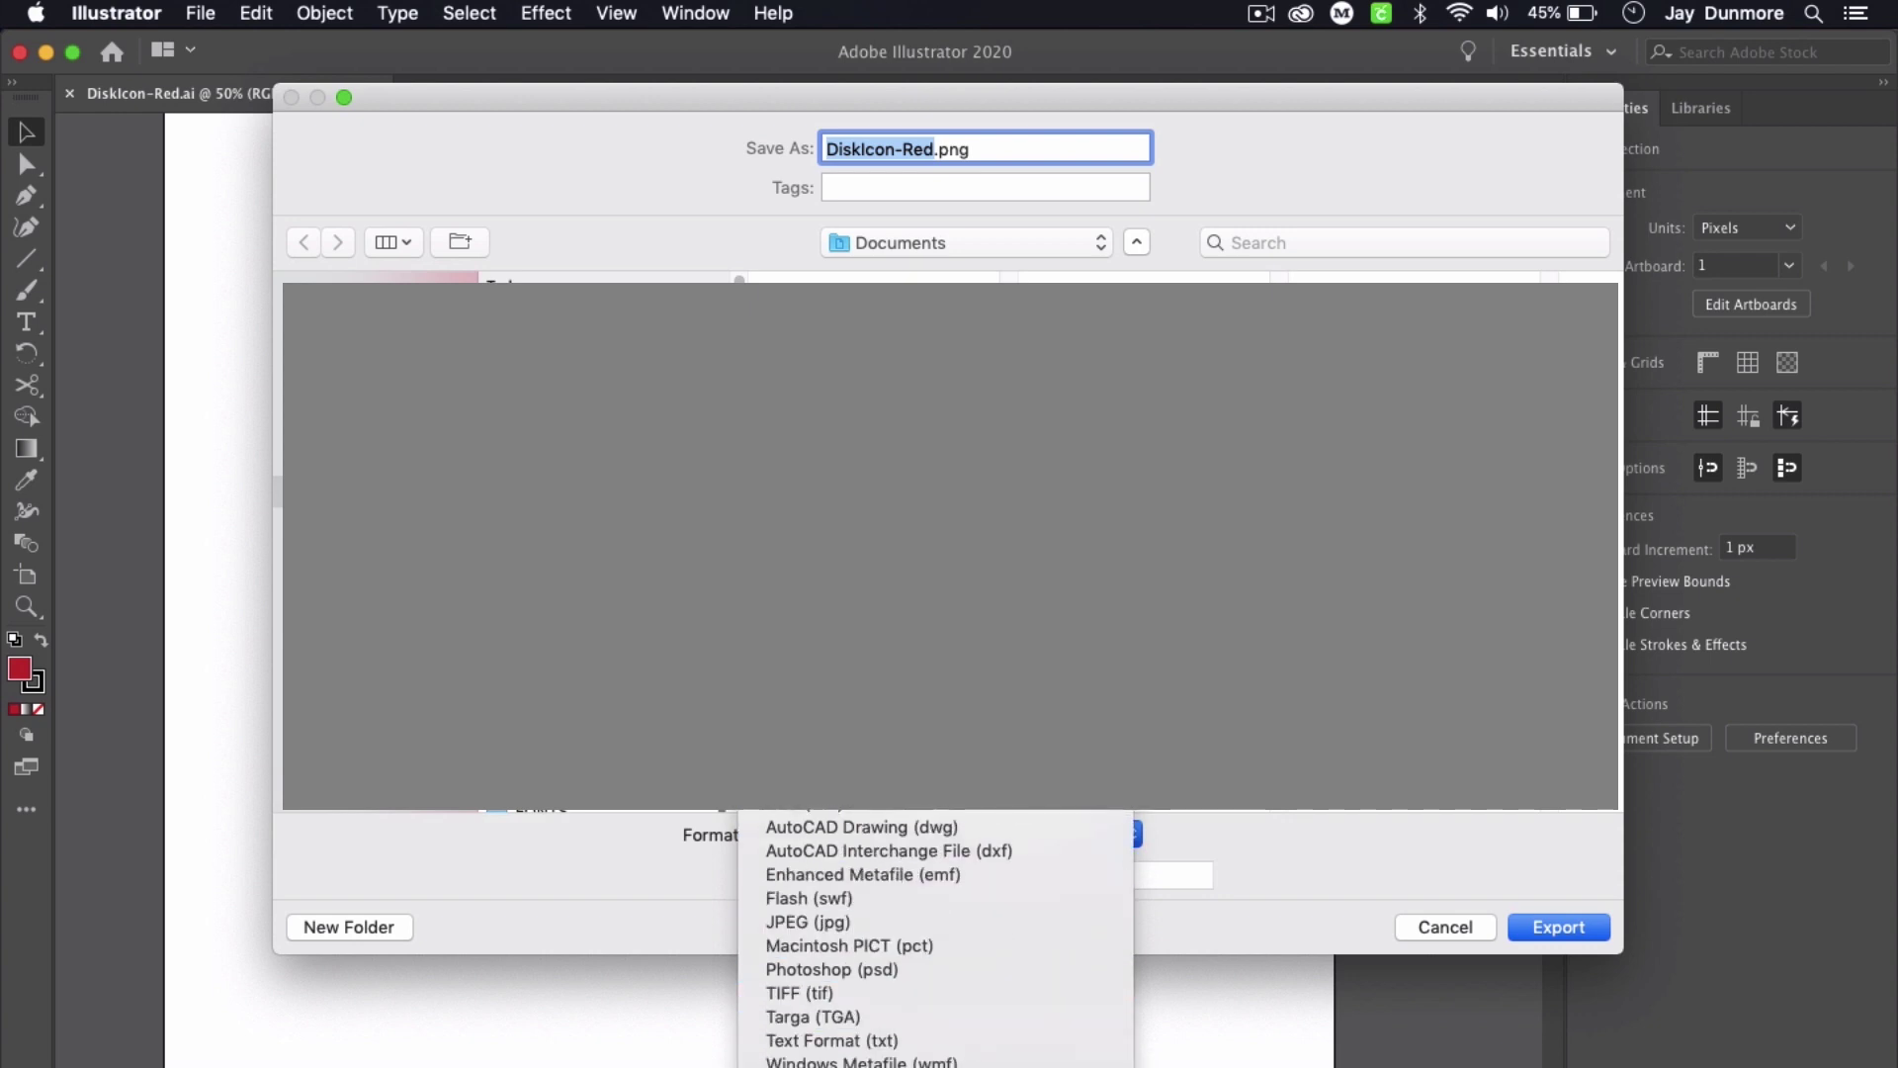
pyautogui.click(1055, 189)
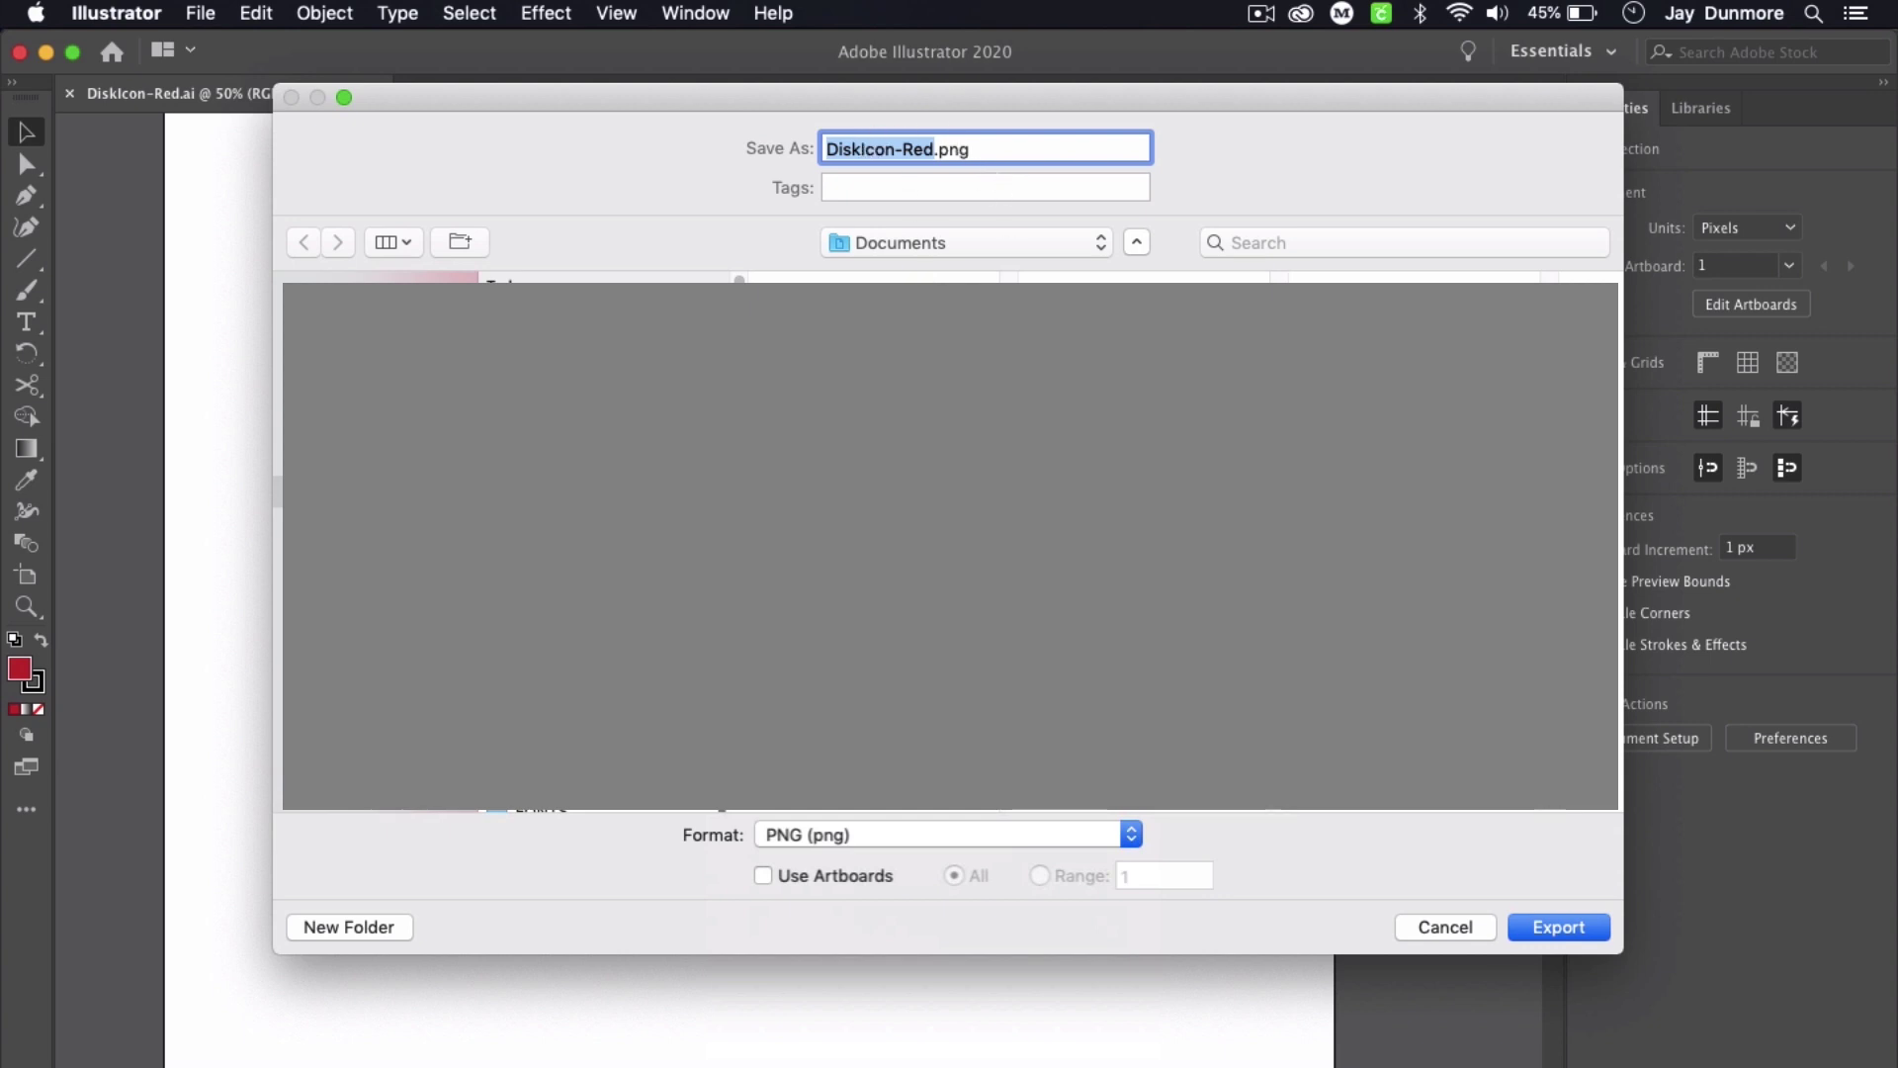
pyautogui.click(1548, 927)
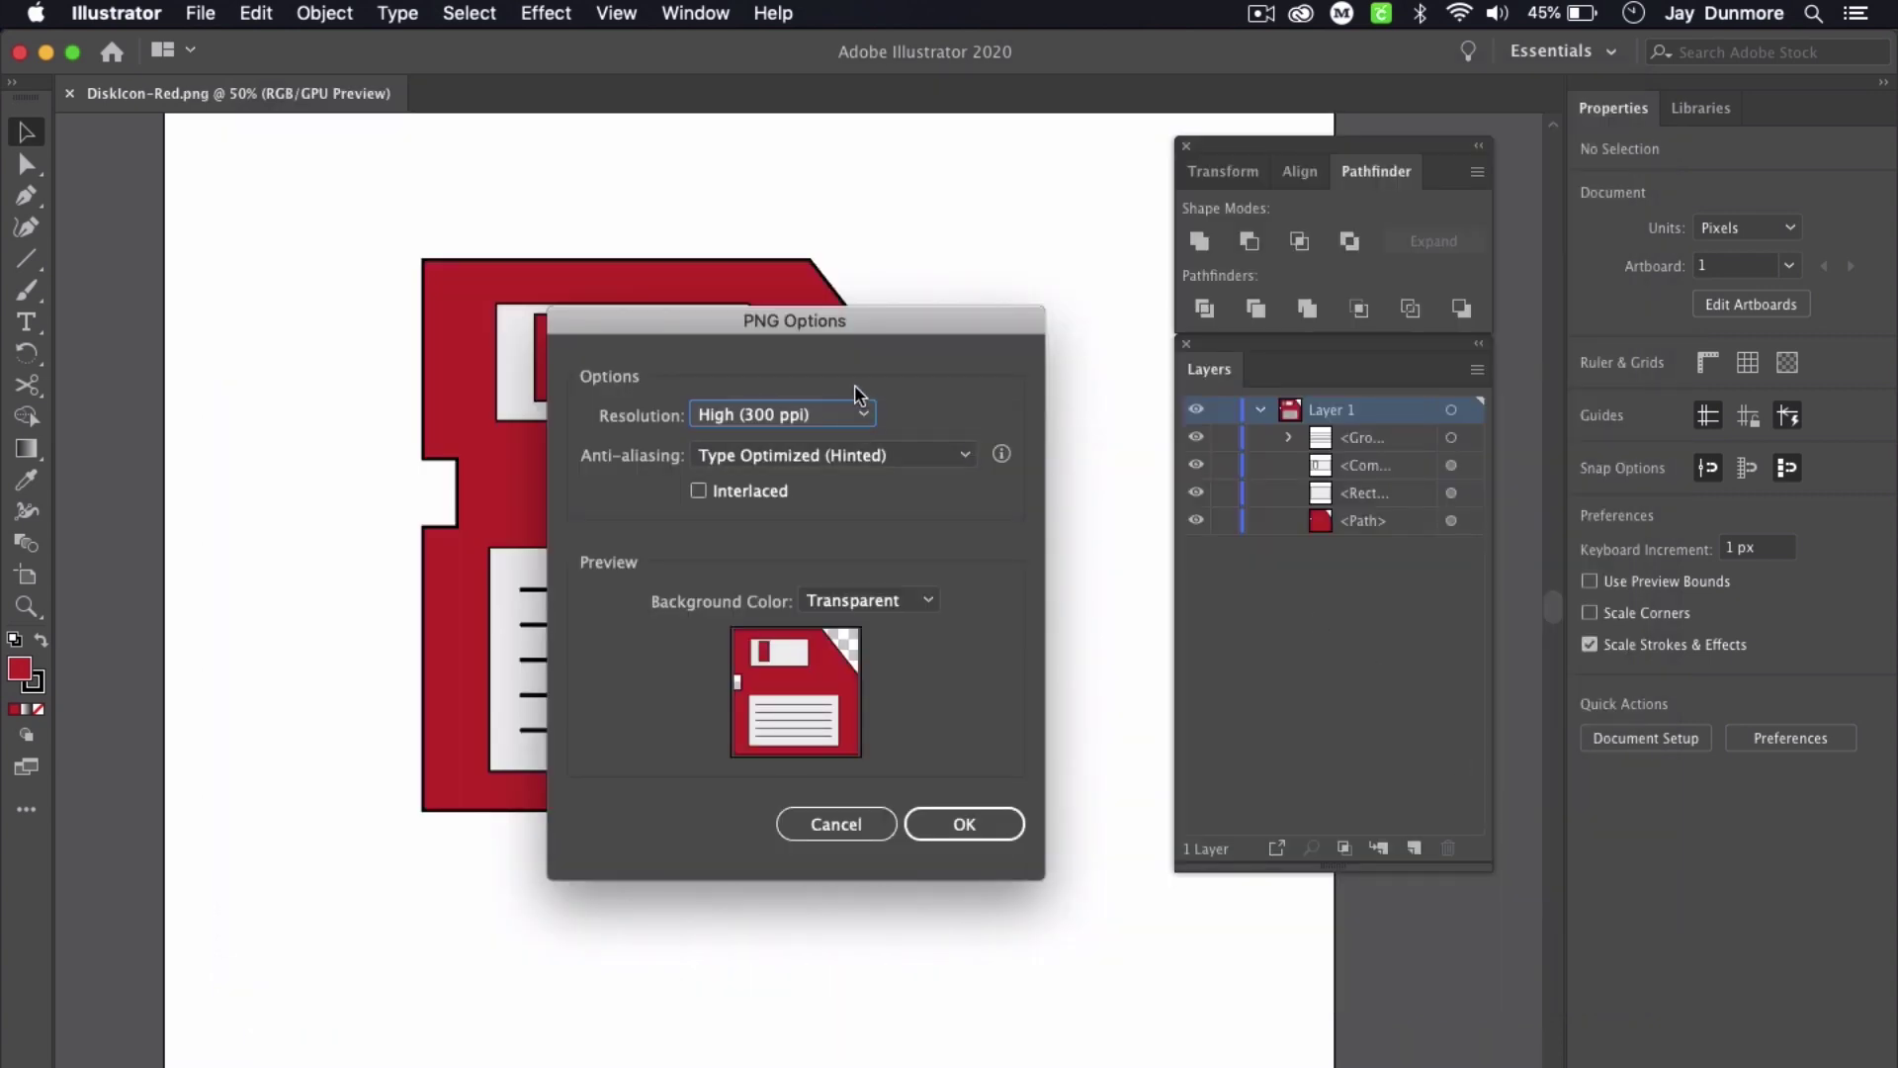
# Step: Try White and Black as the PNG background color, set it back to Transparent and complete the export
pyautogui.moveTo(860, 338); pyautogui.dragTo(742, 289)
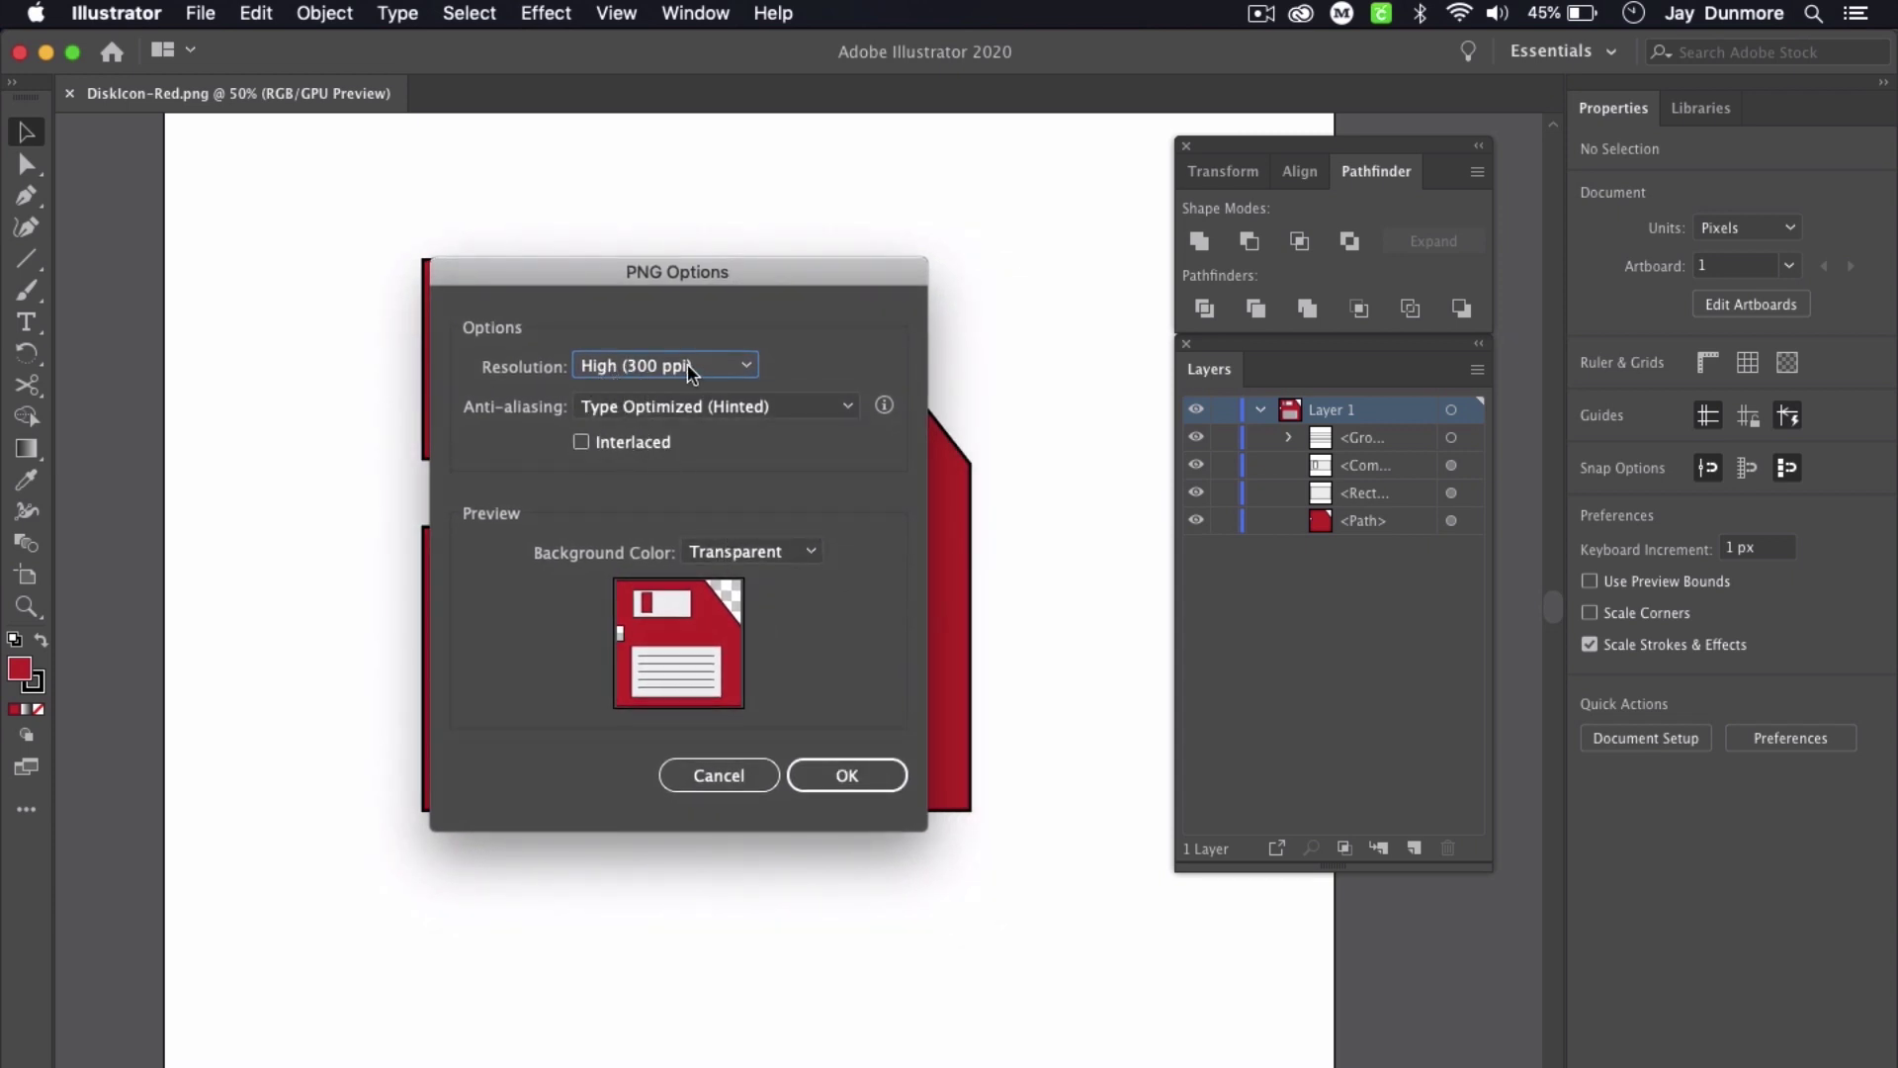
pyautogui.click(762, 553)
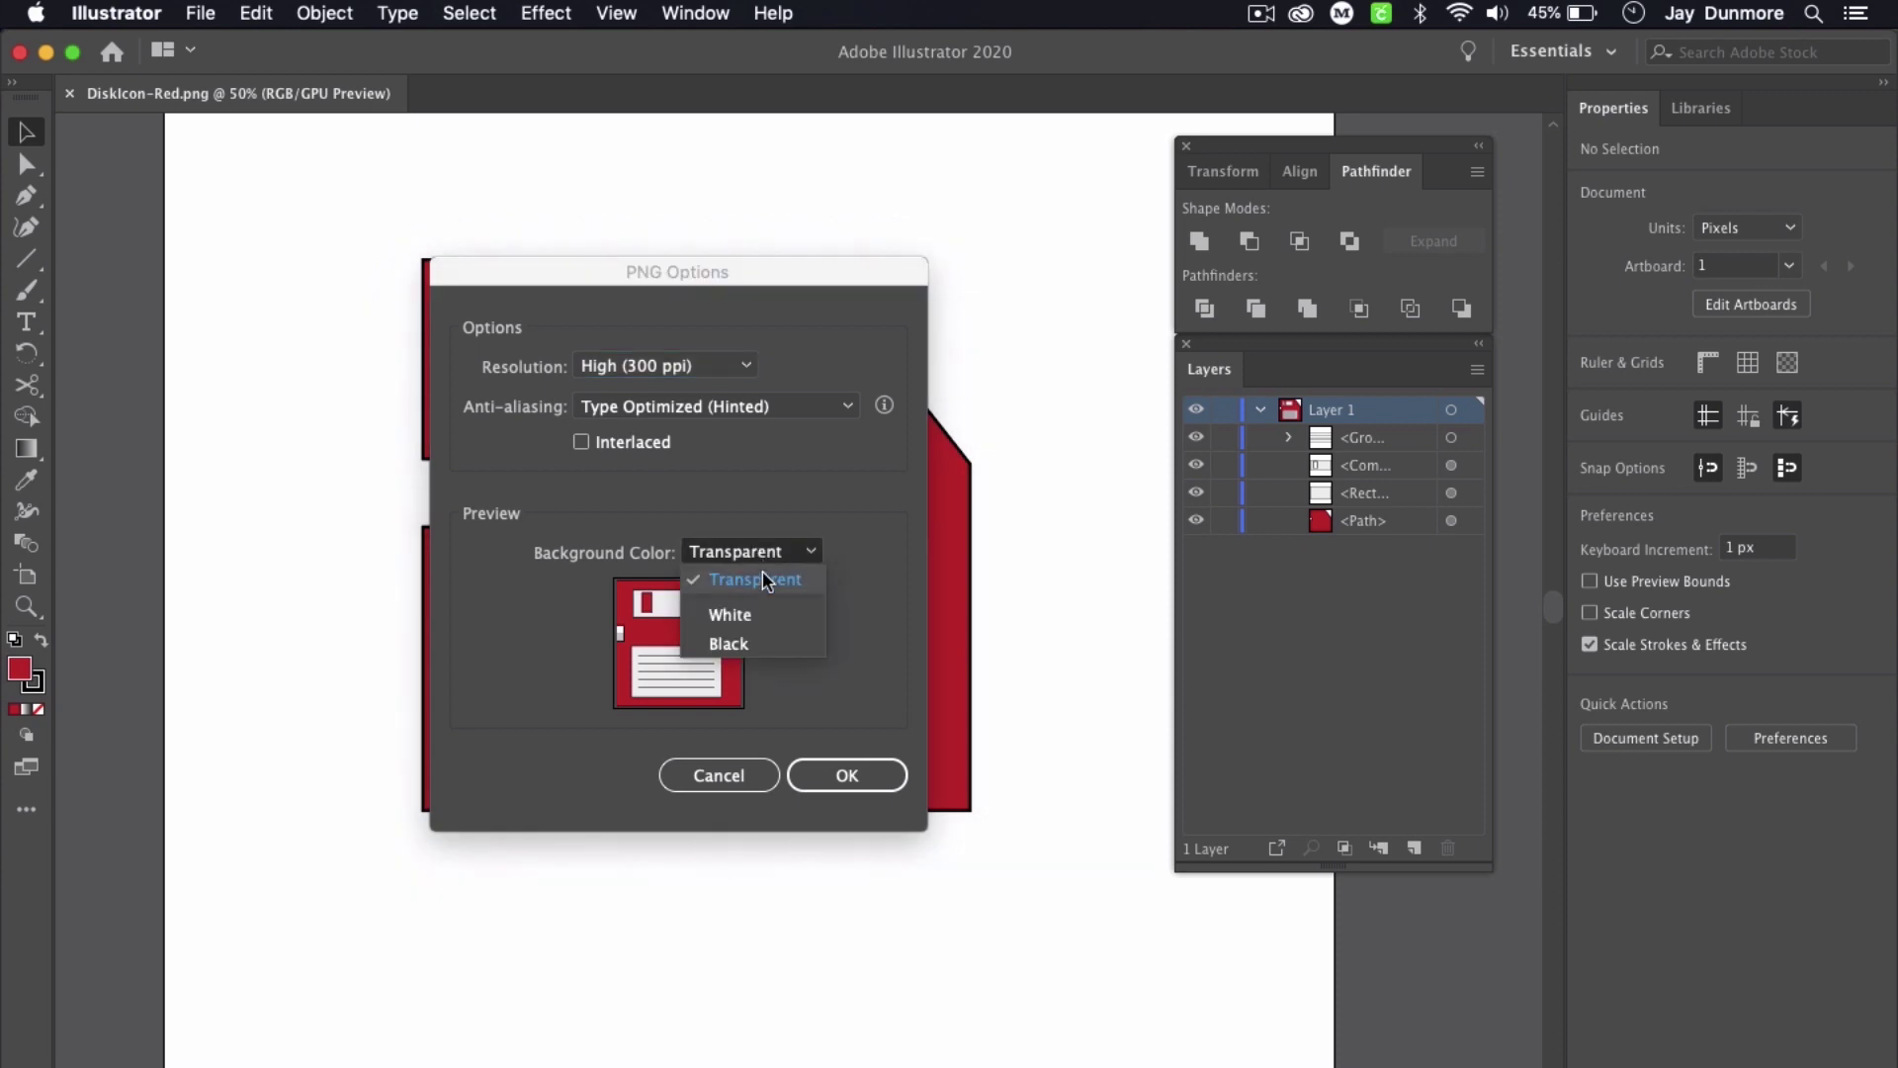
pyautogui.click(758, 614)
pyautogui.click(776, 552)
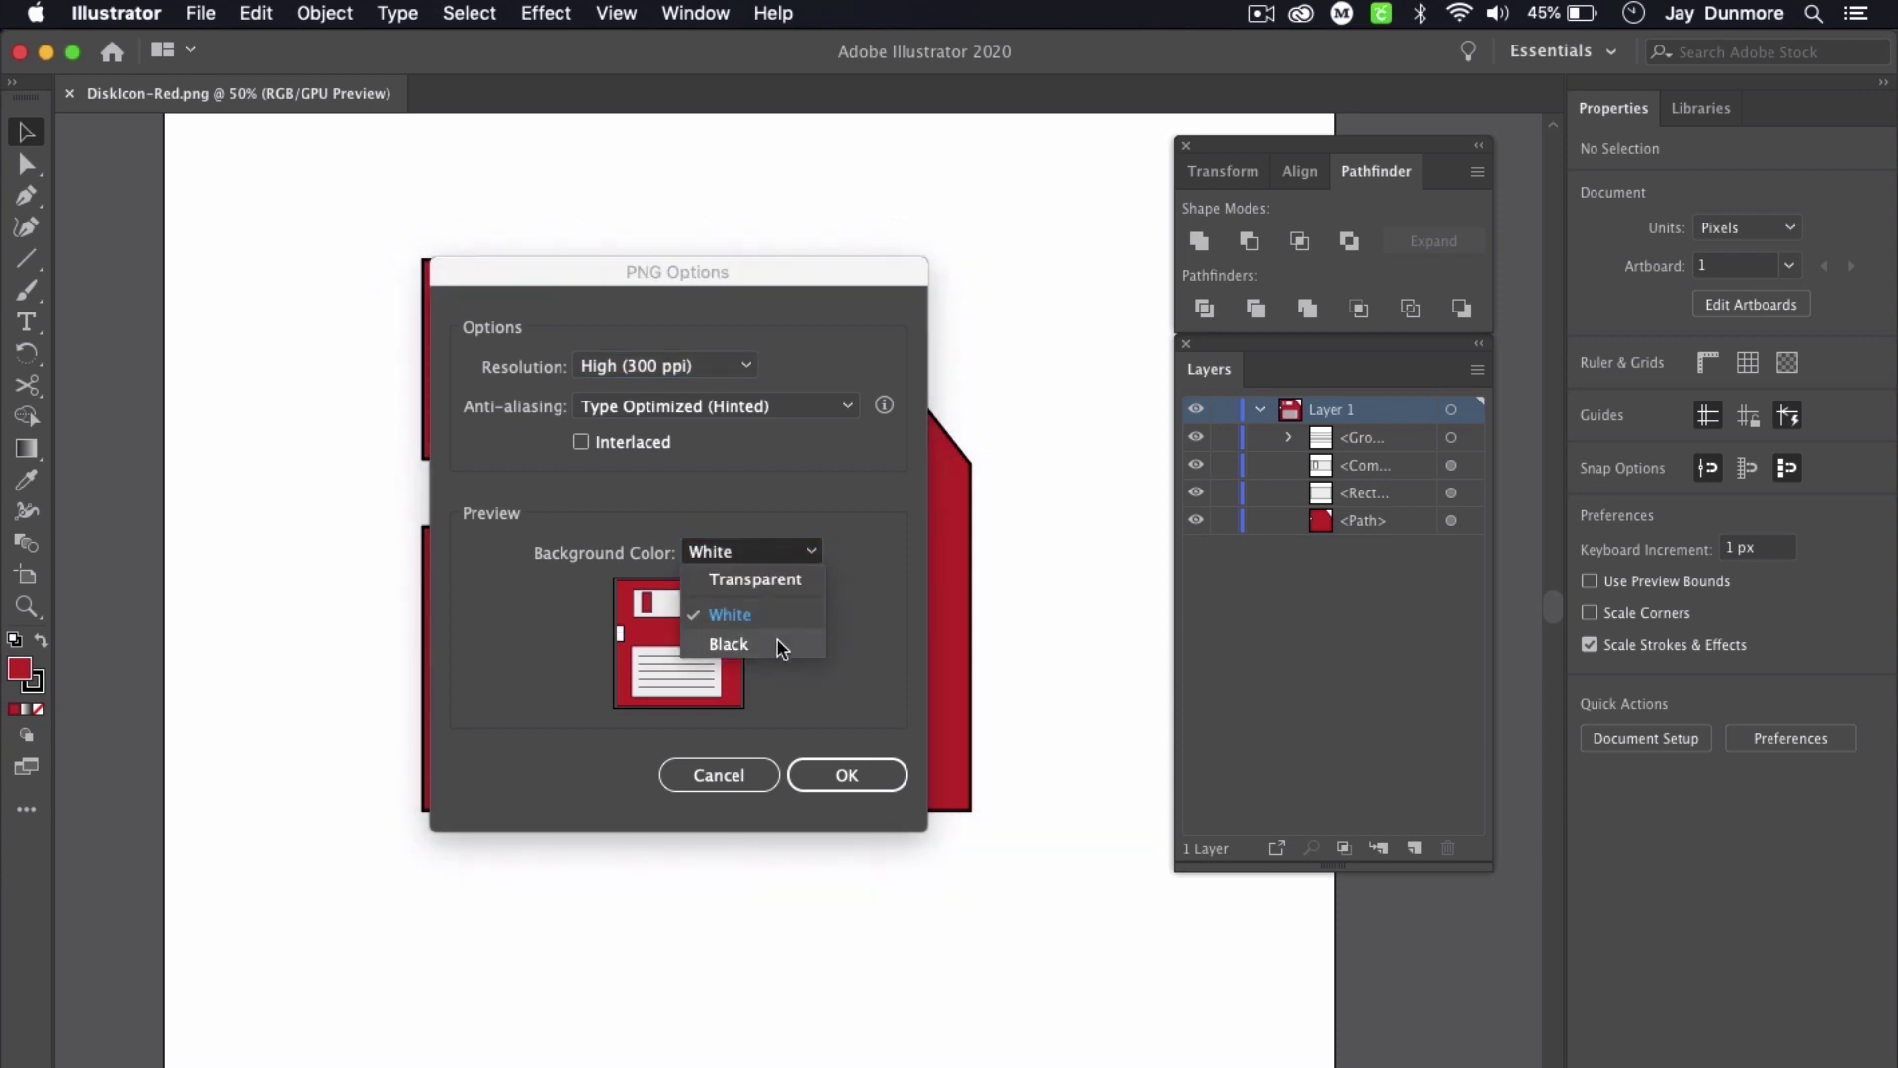
pyautogui.click(781, 648)
pyautogui.click(786, 554)
pyautogui.click(781, 577)
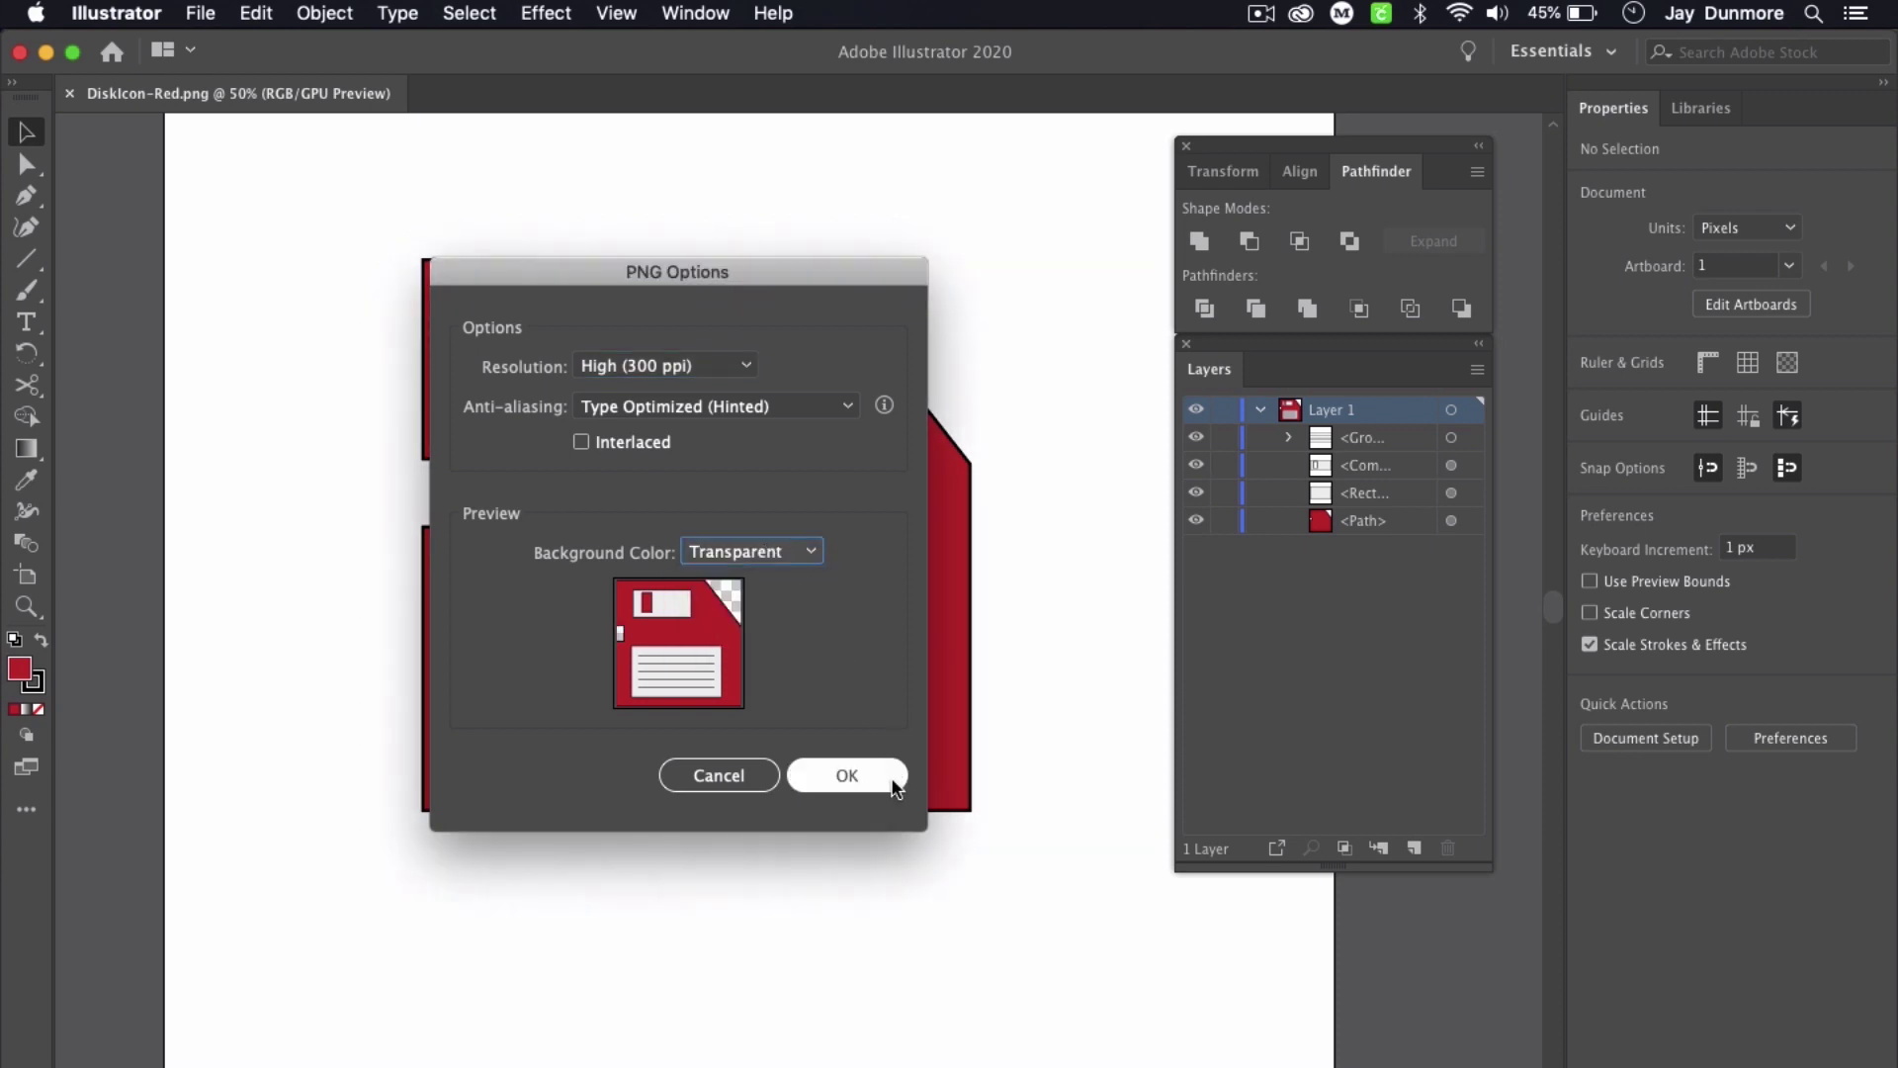
pyautogui.click(874, 775)
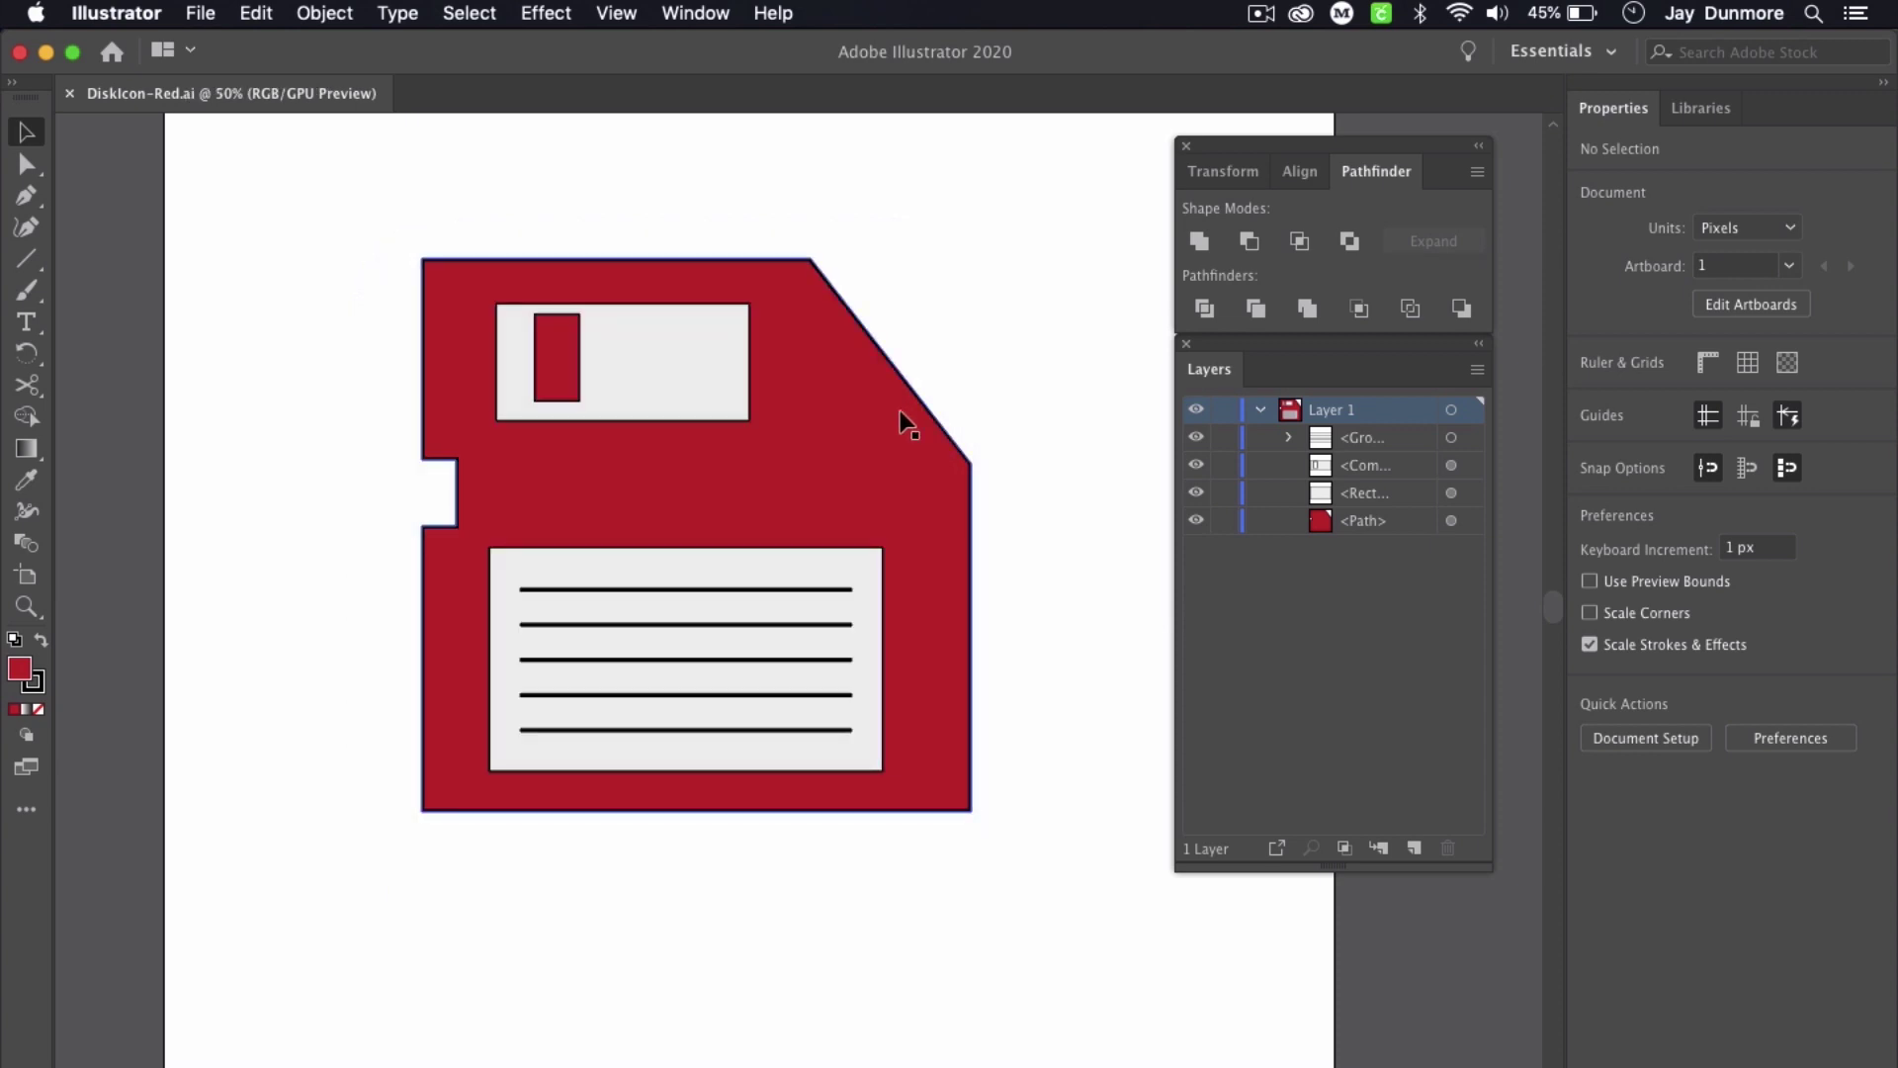